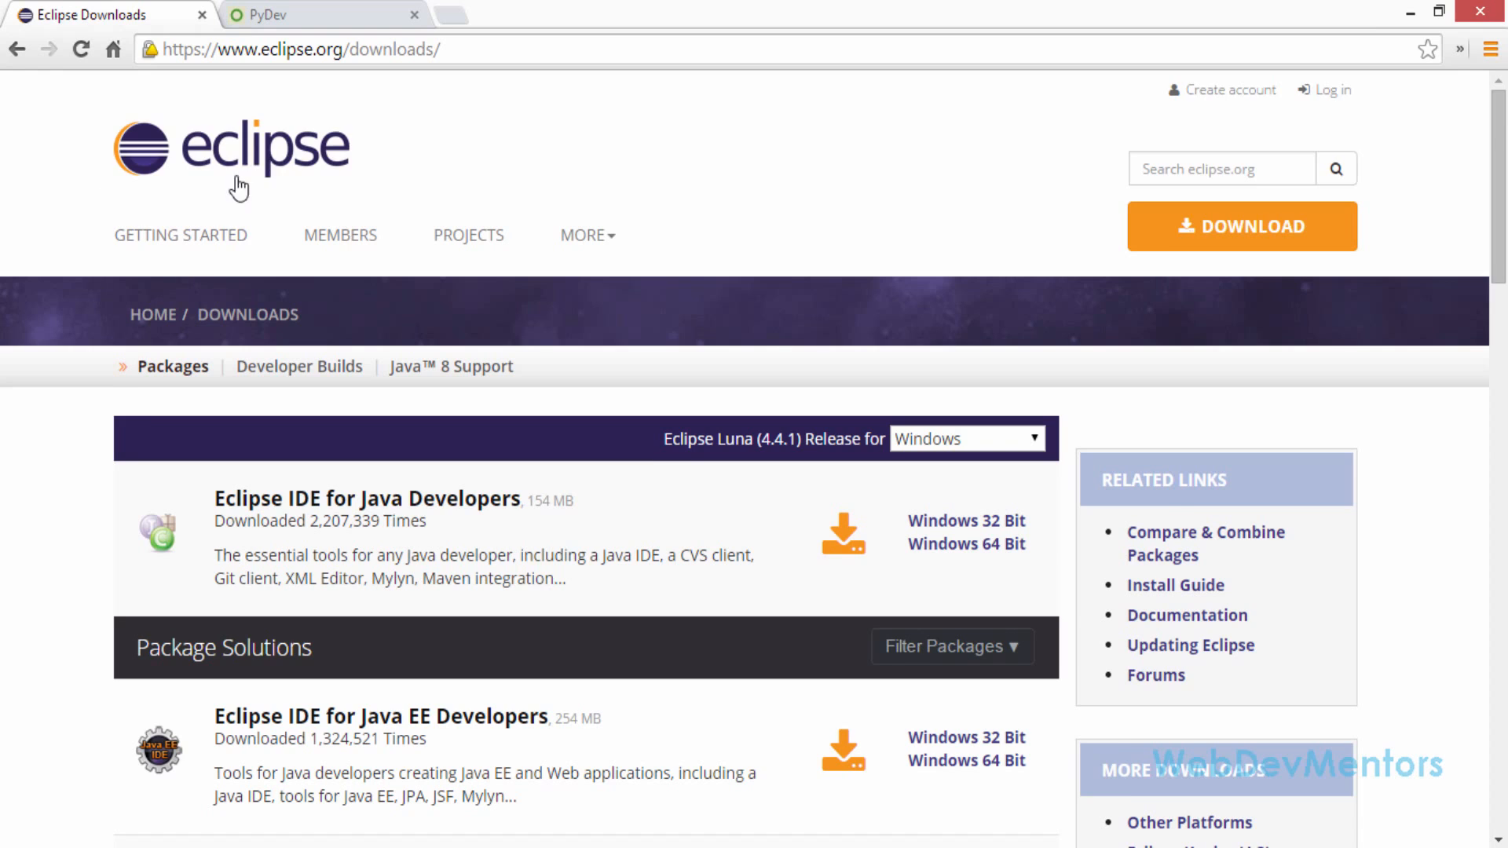
# Review the Eclipse Luna packages and the operating systems offered on the Eclipse downloads page
pyautogui.scroll(-2, 252, 236)
pyautogui.scroll(2, 338, 369)
pyautogui.scroll(-1, 426, 615)
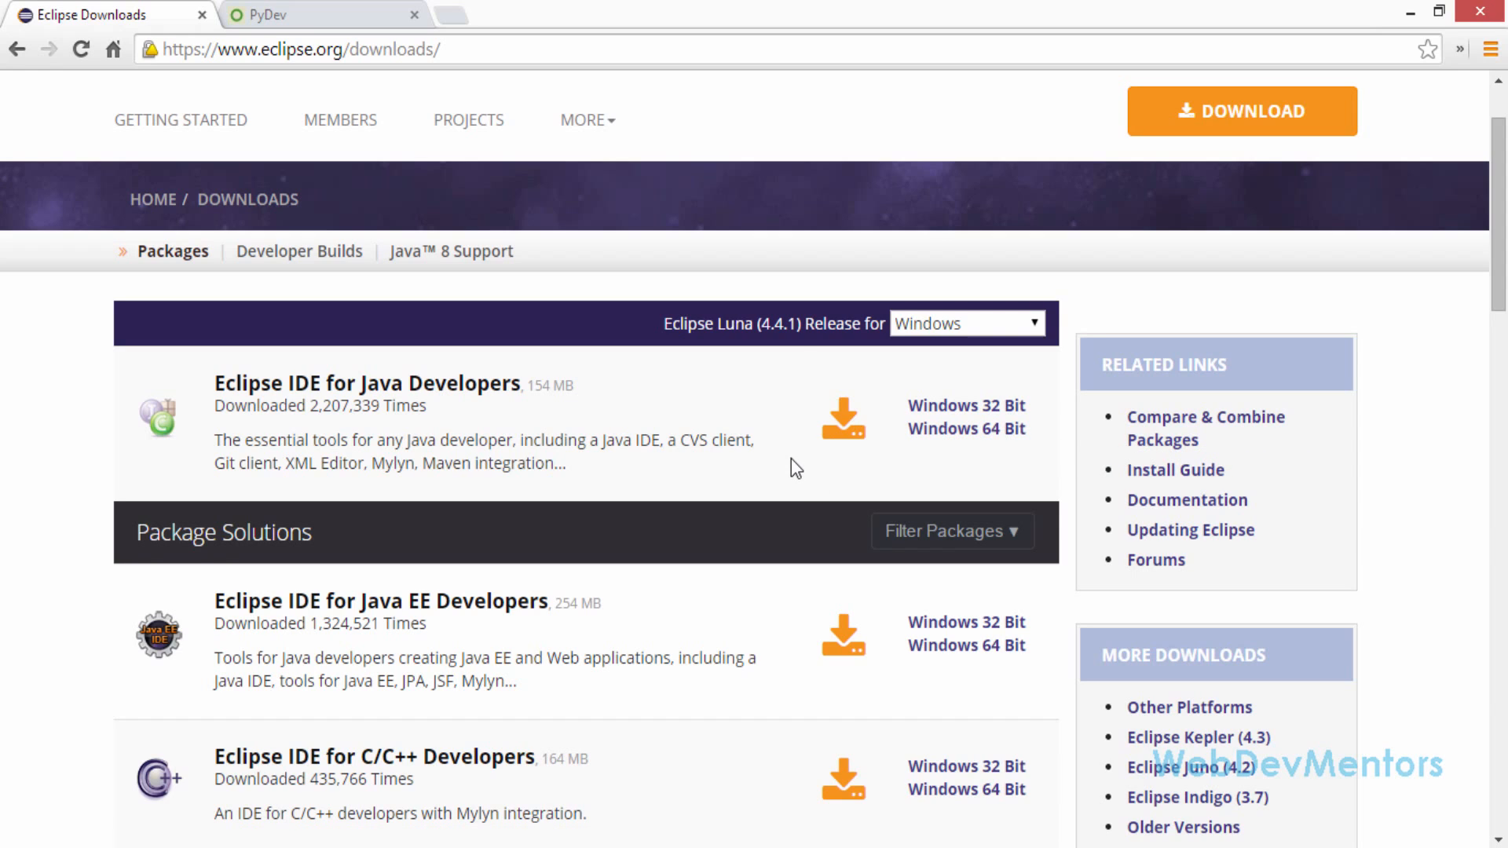
pyautogui.click(996, 321)
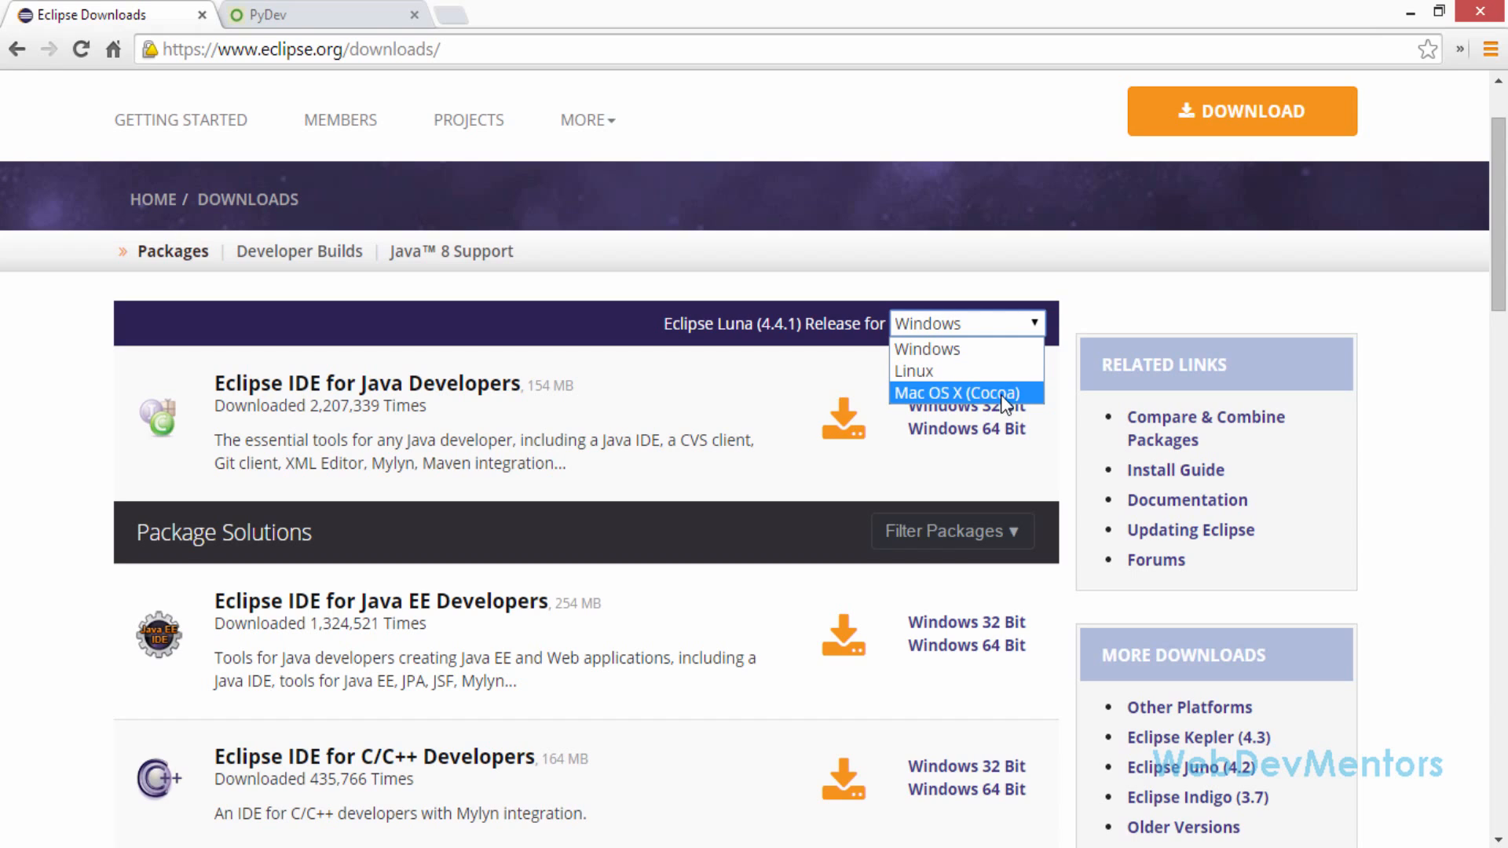
pyautogui.click(775, 374)
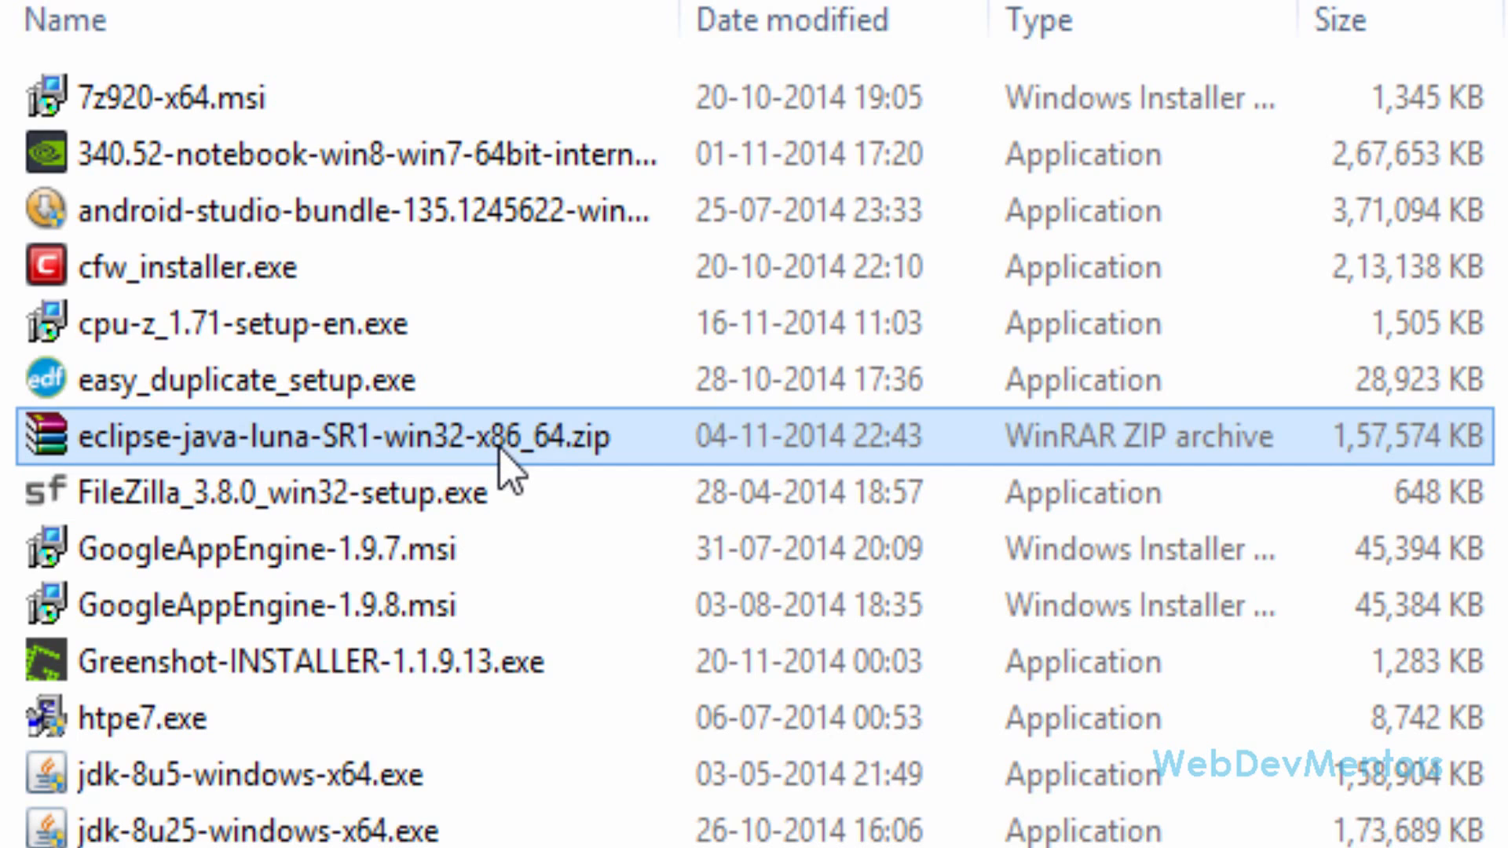
# In File Explorer, open the eclipse_python folder on Local Disk (C:)
pyautogui.moveTo(534, 455)
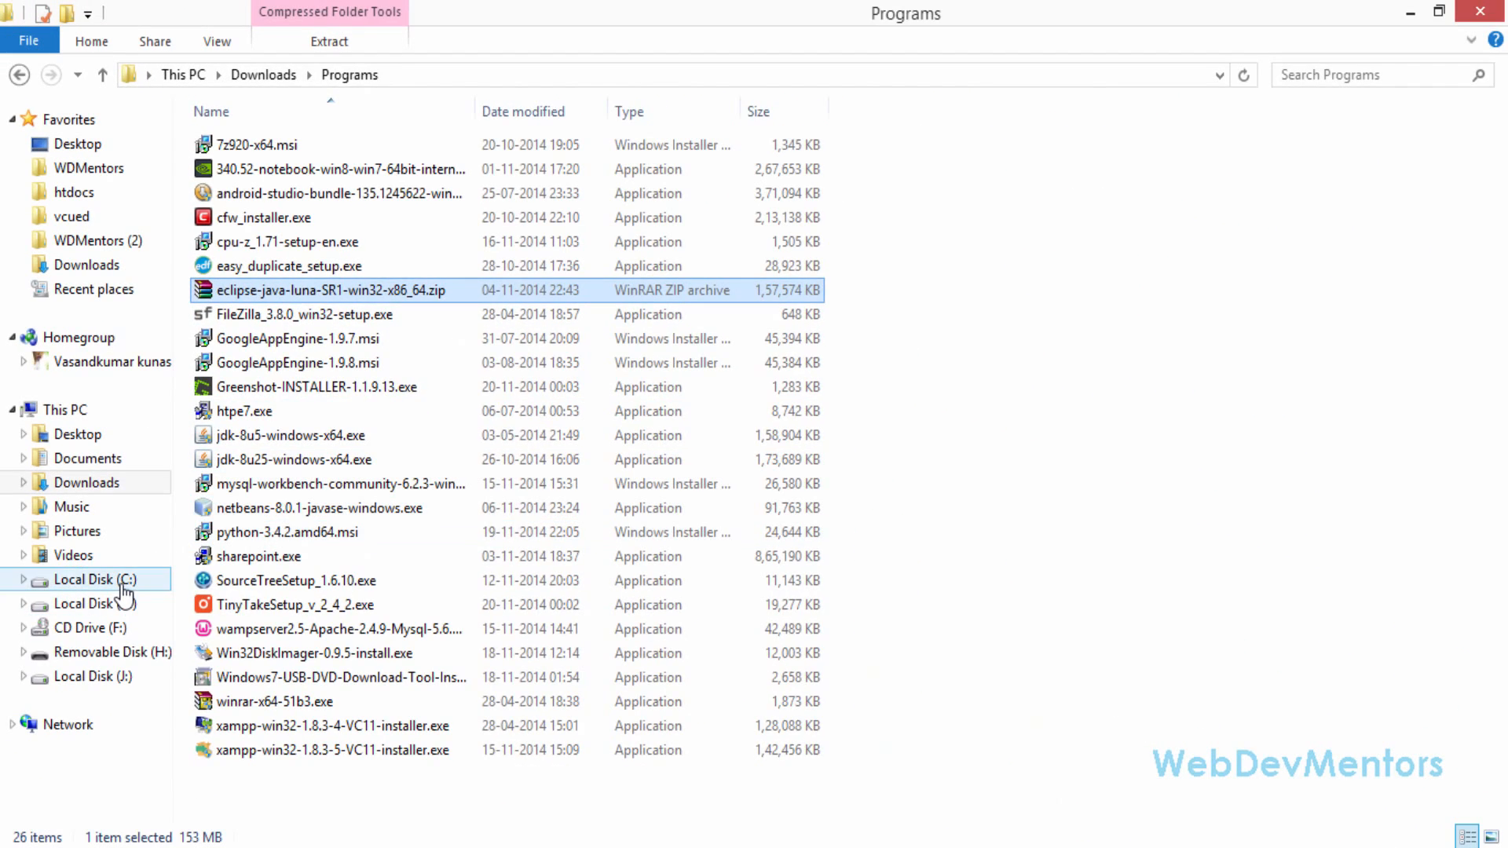
pyautogui.click(120, 585)
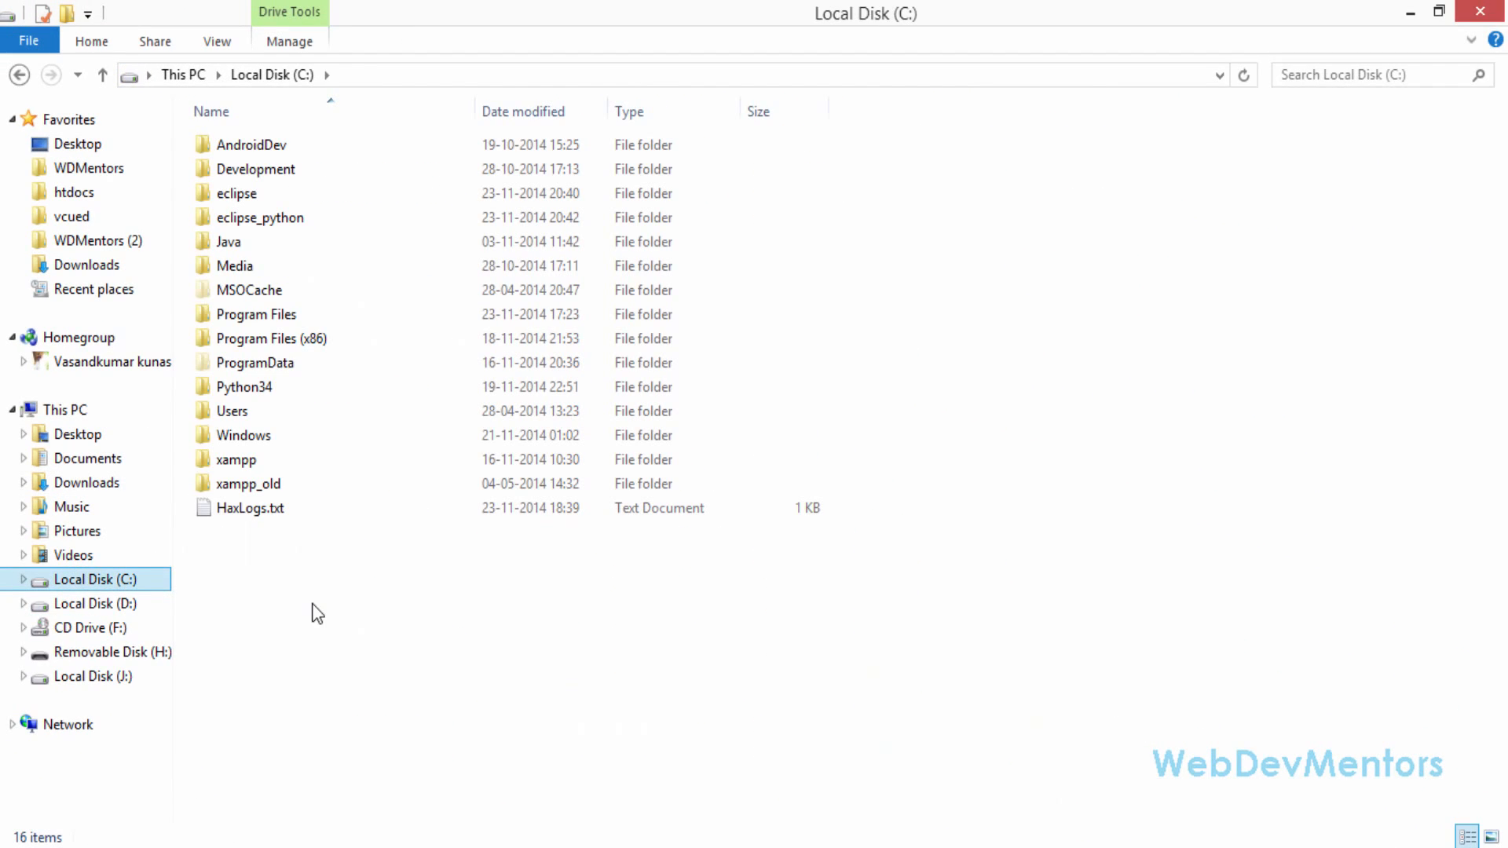
pyautogui.click(224, 218)
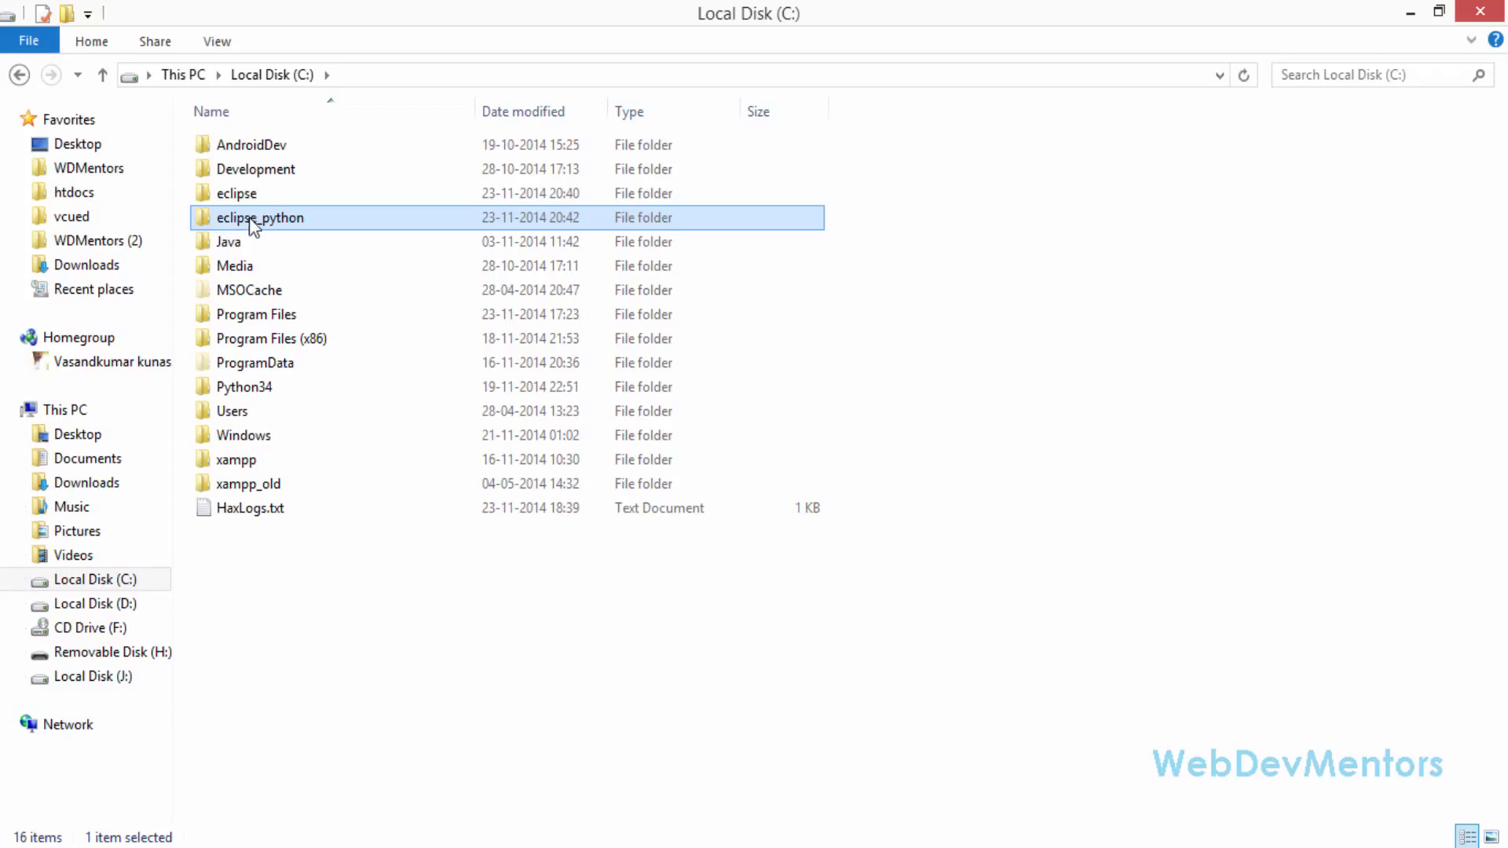
pyautogui.moveTo(268, 219)
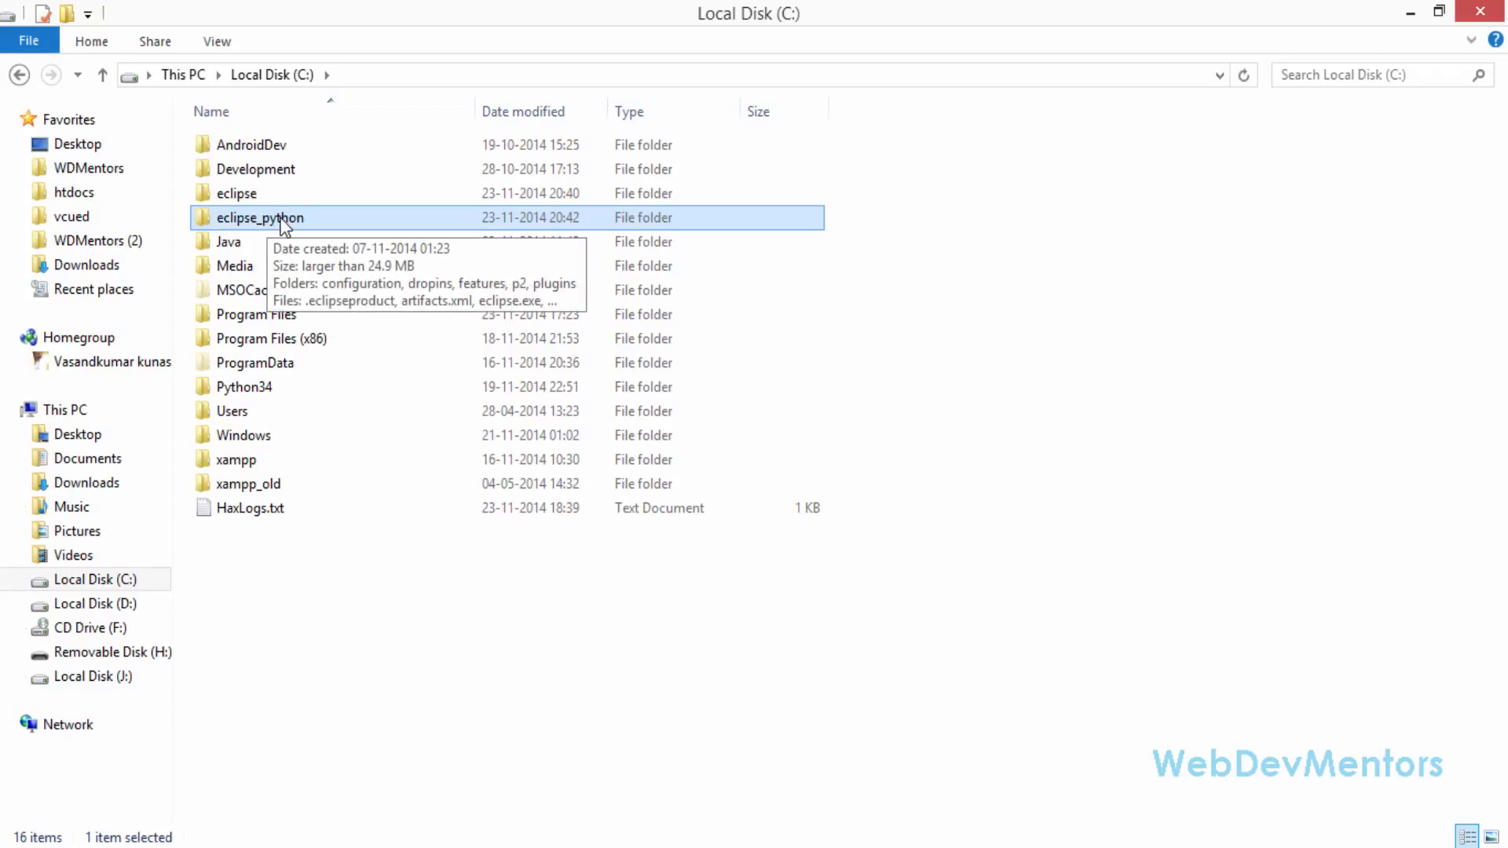
pyautogui.doubleClick(271, 217)
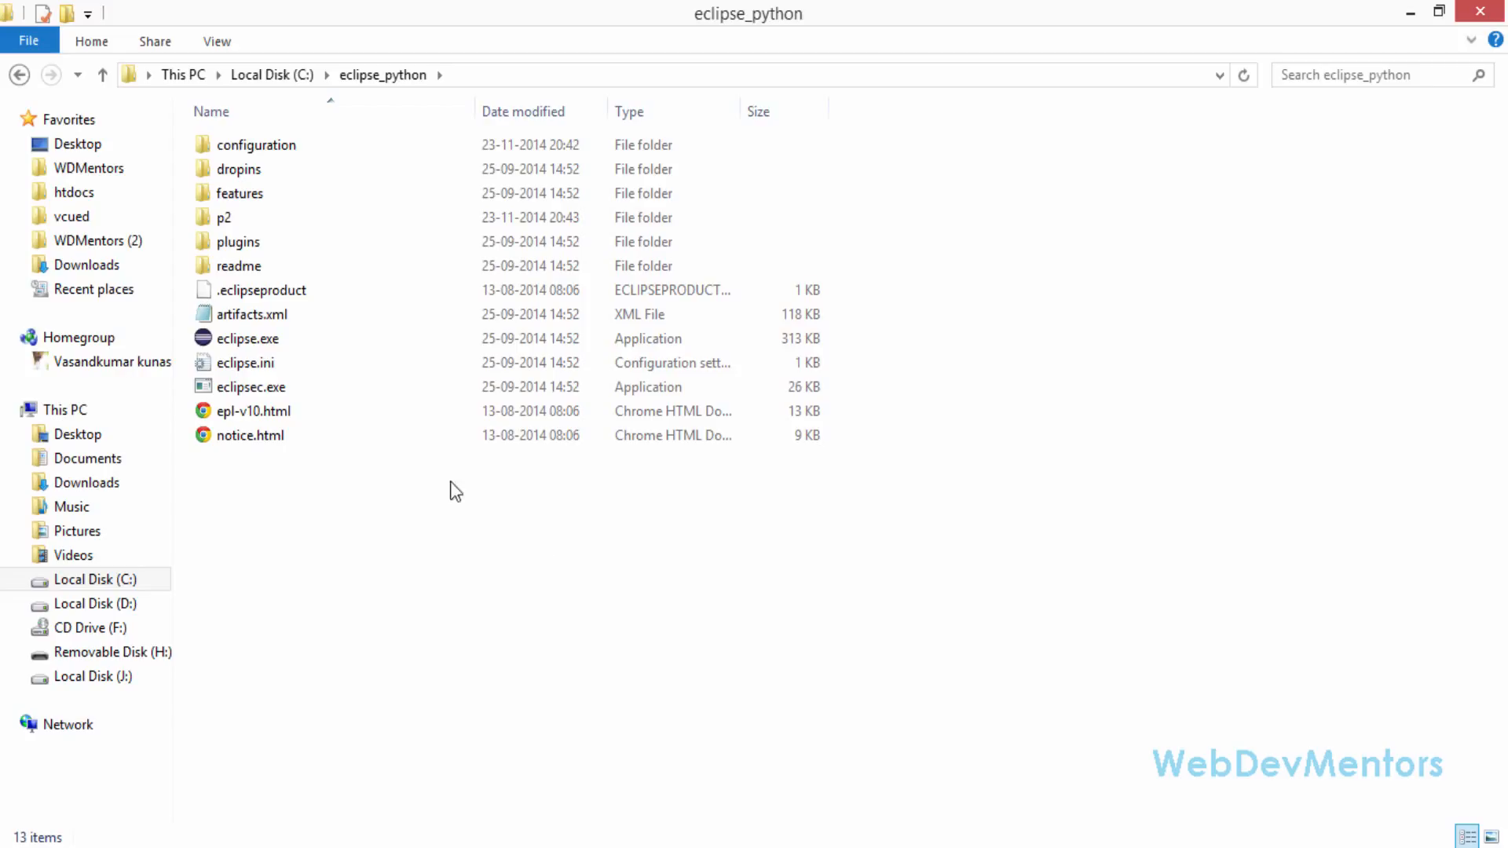
# Launch eclipse.exe and accept the suggested python workspace folder for this session
pyautogui.click(259, 341)
pyautogui.doubleClick(259, 342)
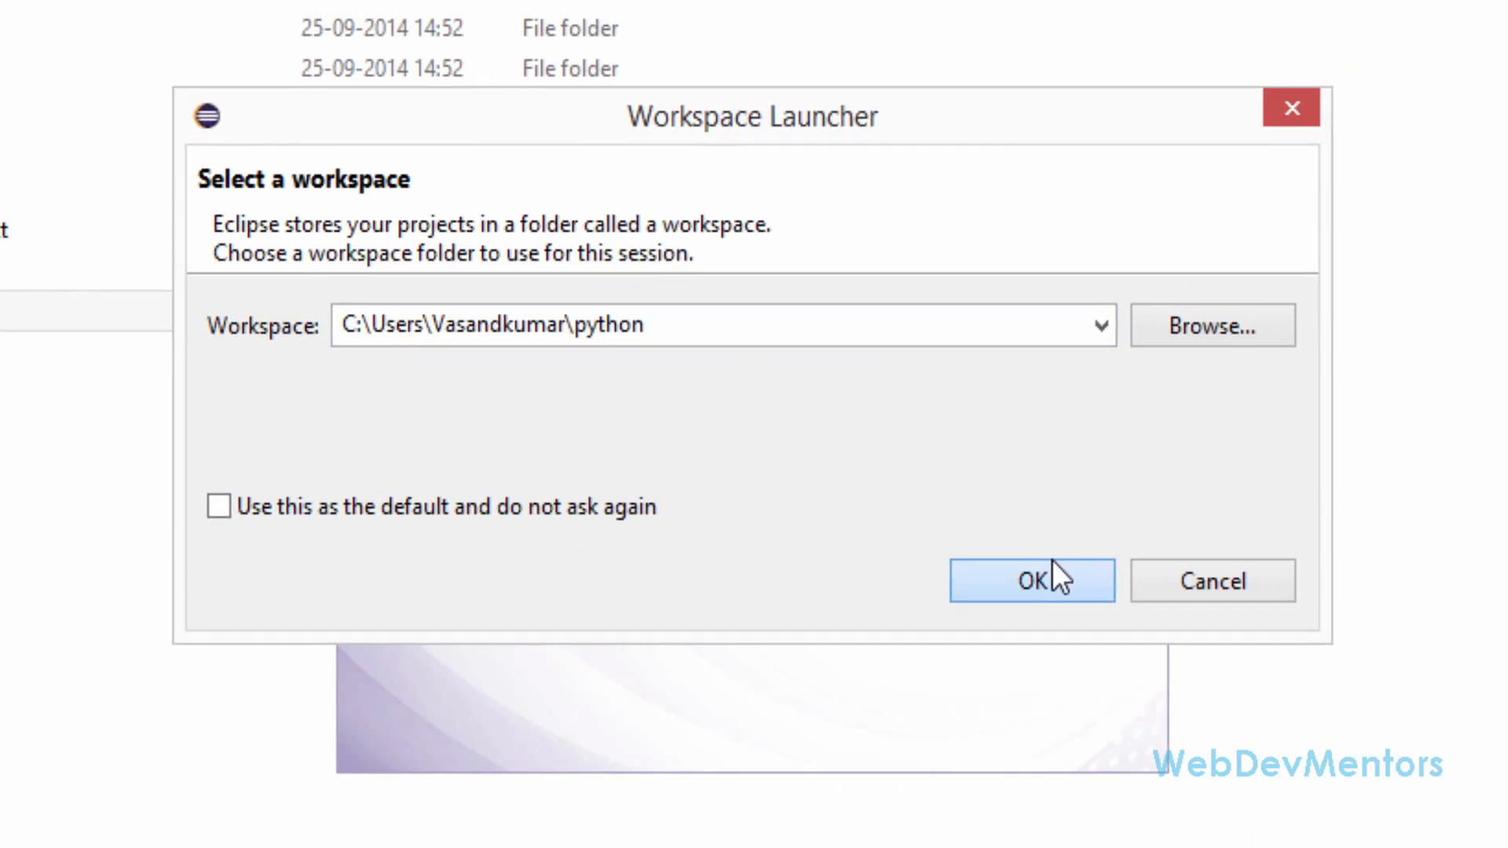
pyautogui.click(1139, 642)
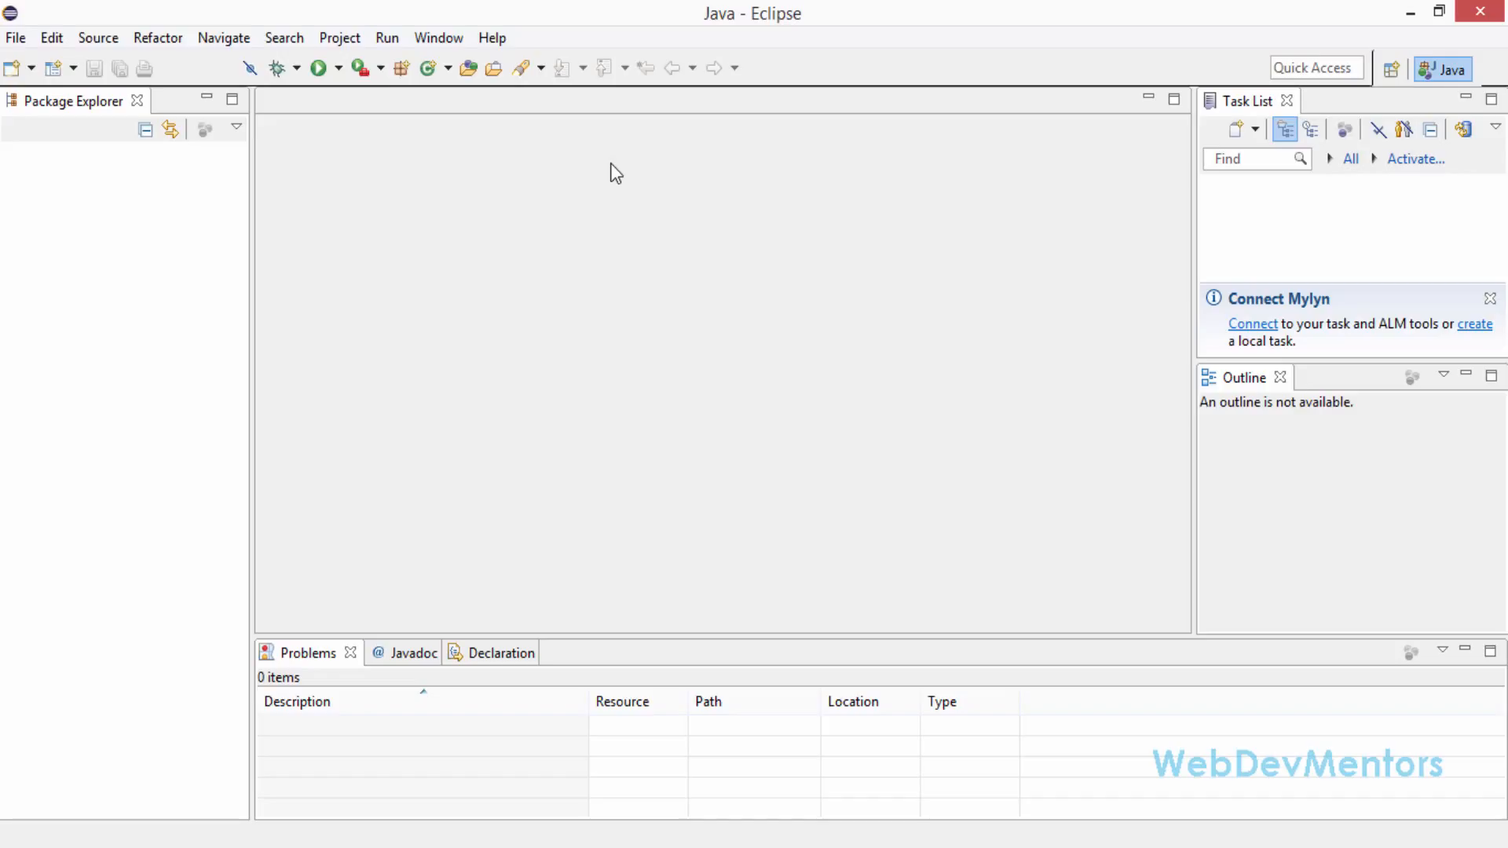
# Close the Package Explorer and Task List views in the Java perspective
pyautogui.click(137, 100)
pyautogui.click(1222, 100)
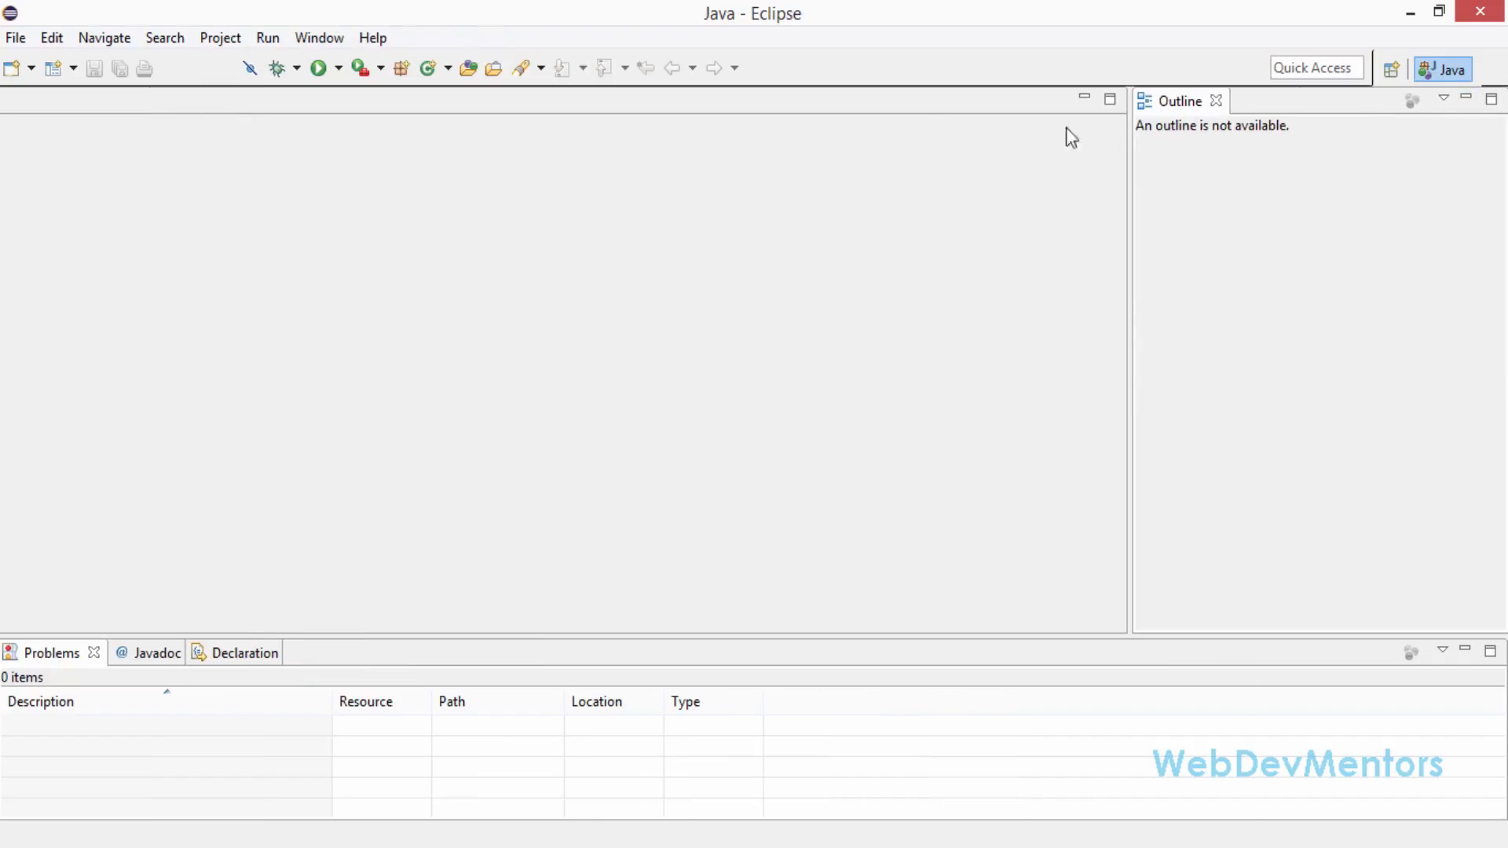
# View the Eclipse Welcome page and close it again
pyautogui.click(373, 38)
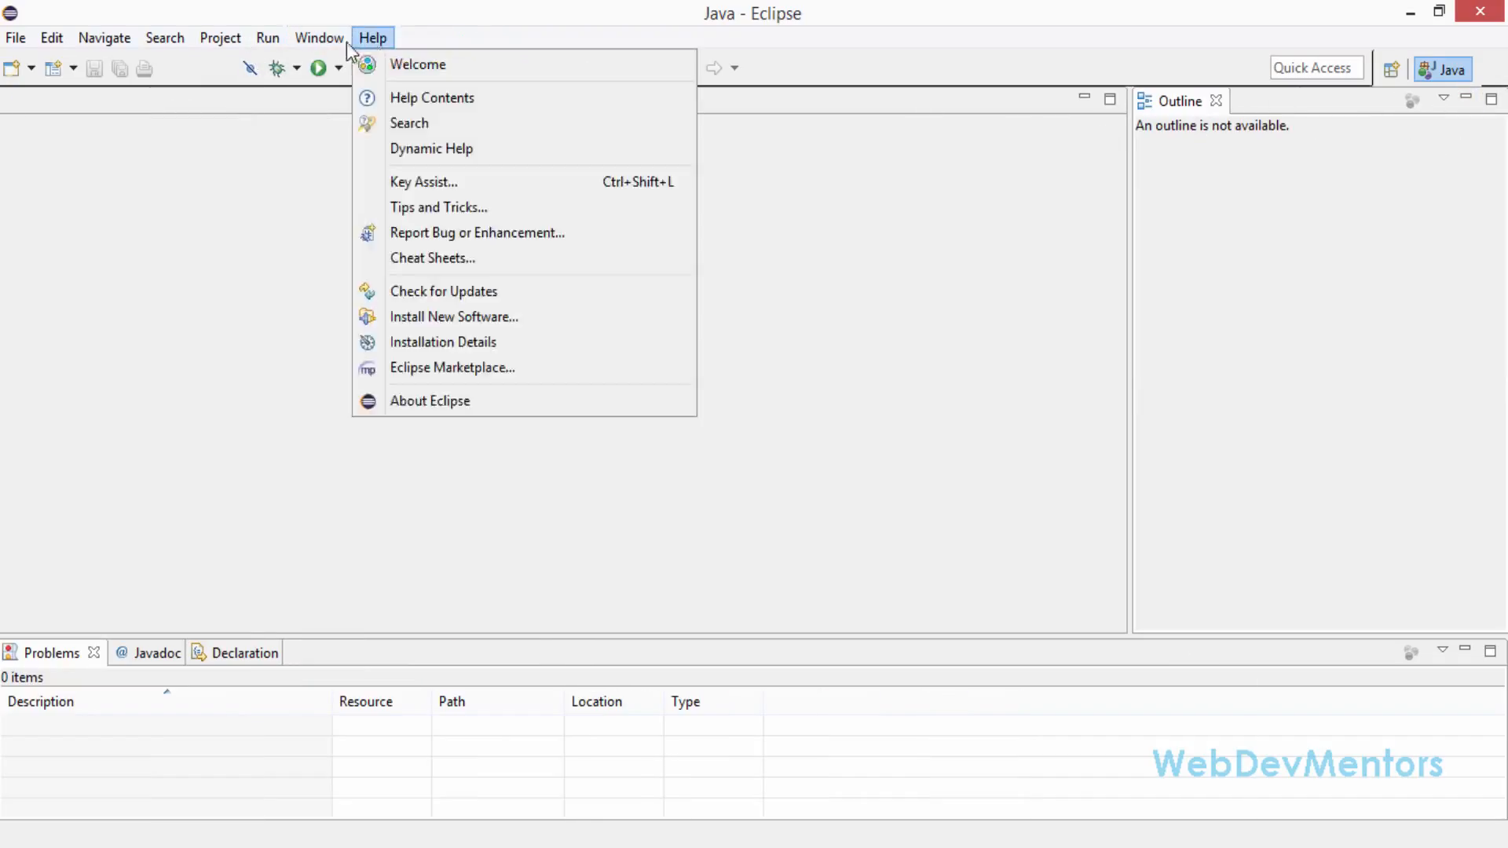
pyautogui.click(394, 65)
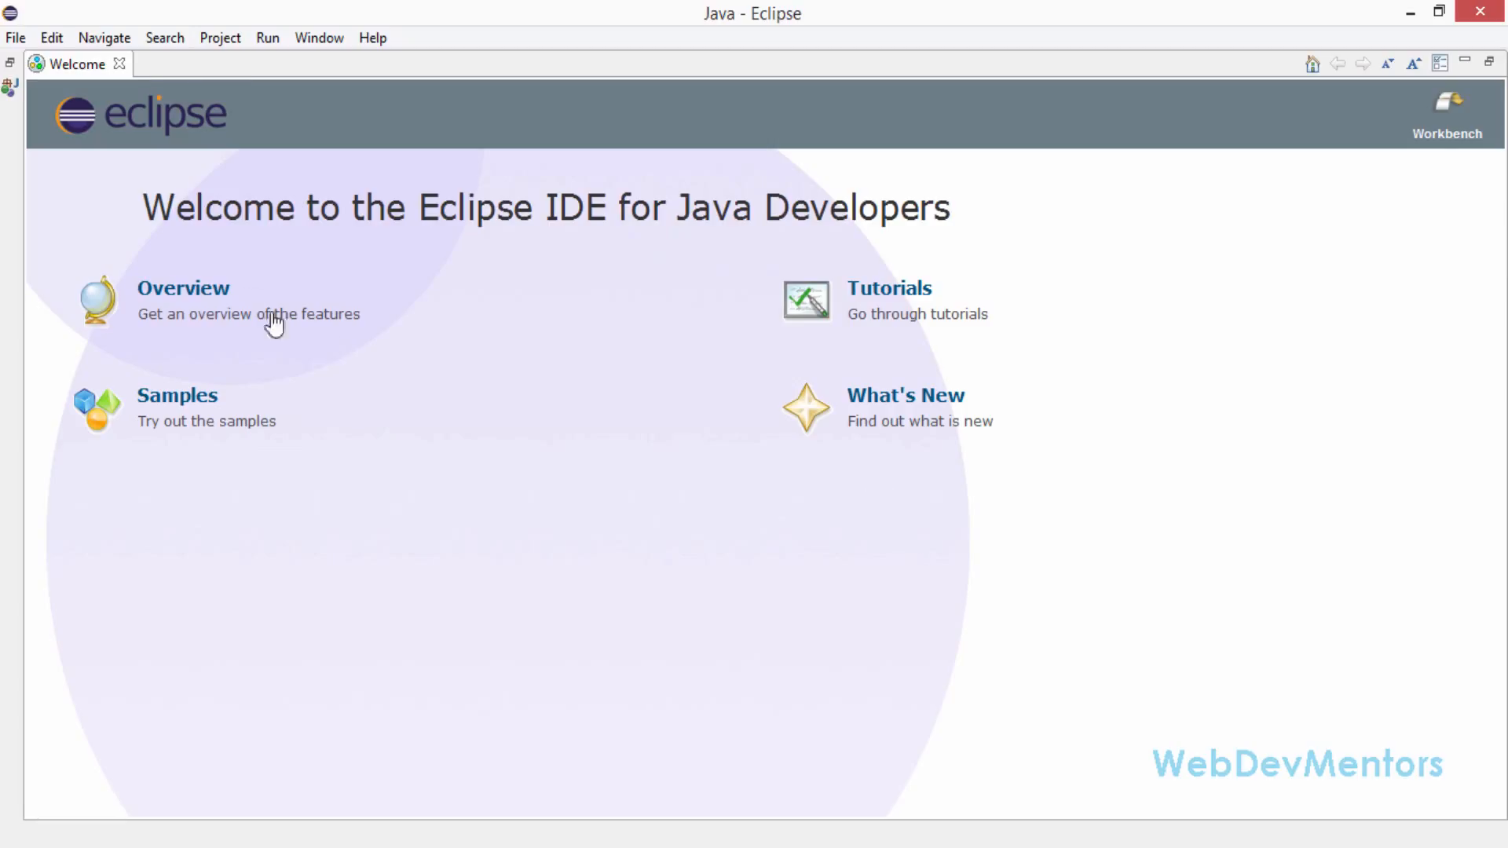
pyautogui.click(120, 65)
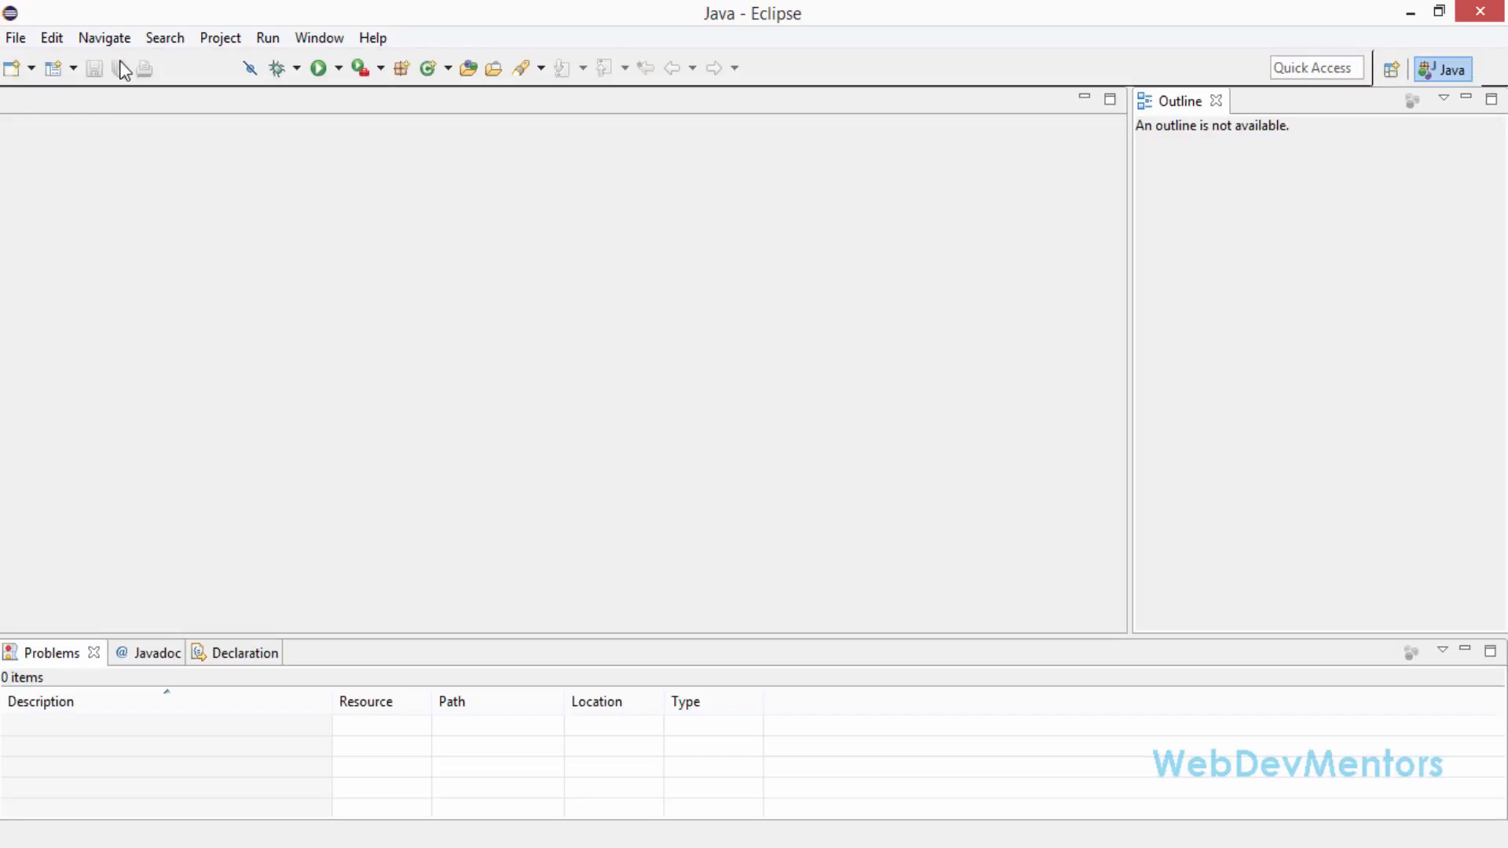
# Show the Project Explorer view in the workbench
pyautogui.click(302, 38)
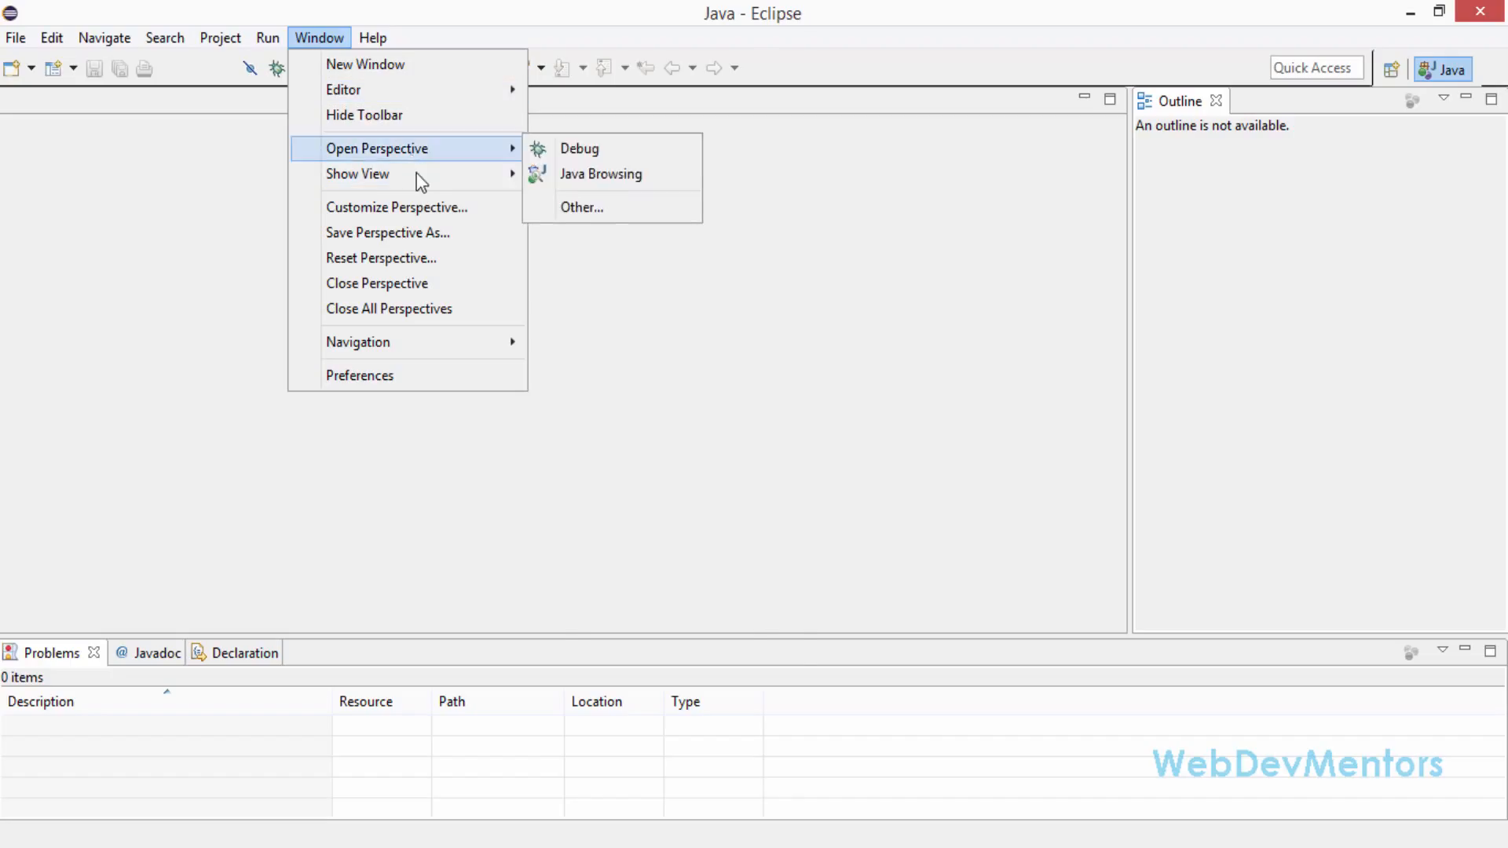
pyautogui.moveTo(417, 178)
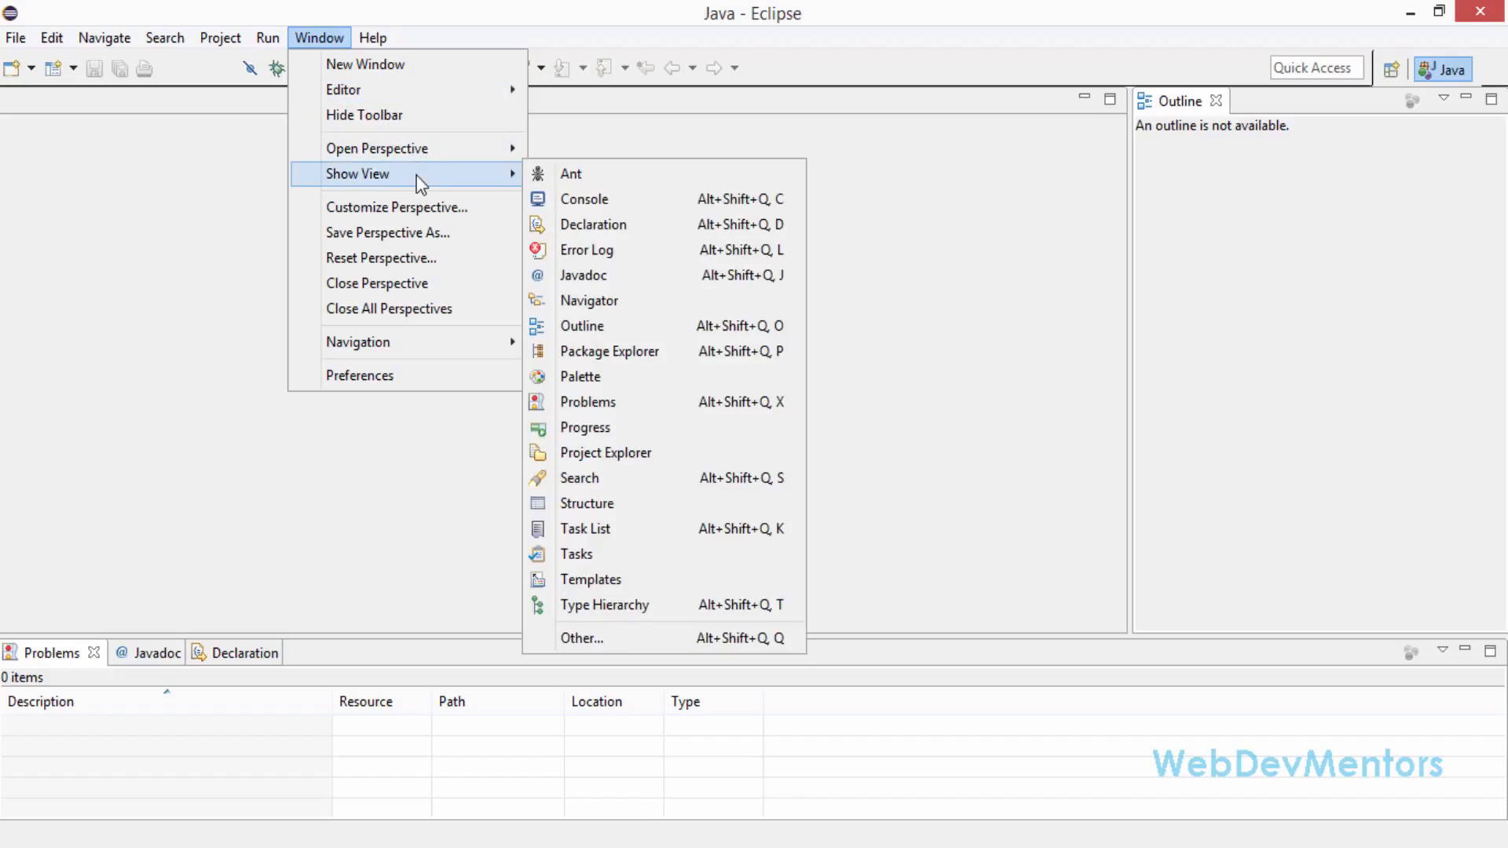
pyautogui.click(610, 459)
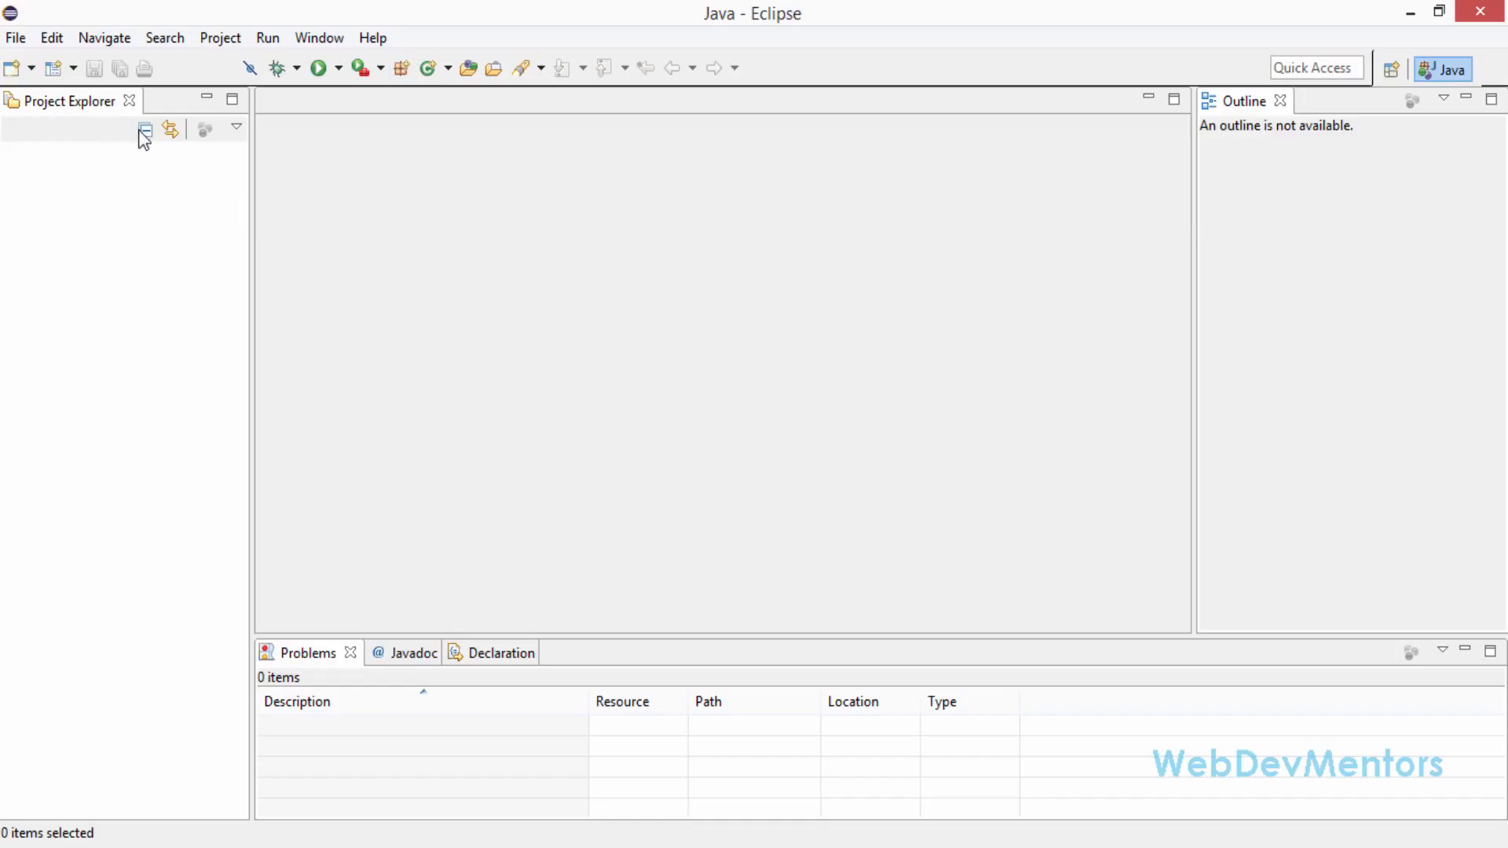
pyautogui.click(373, 38)
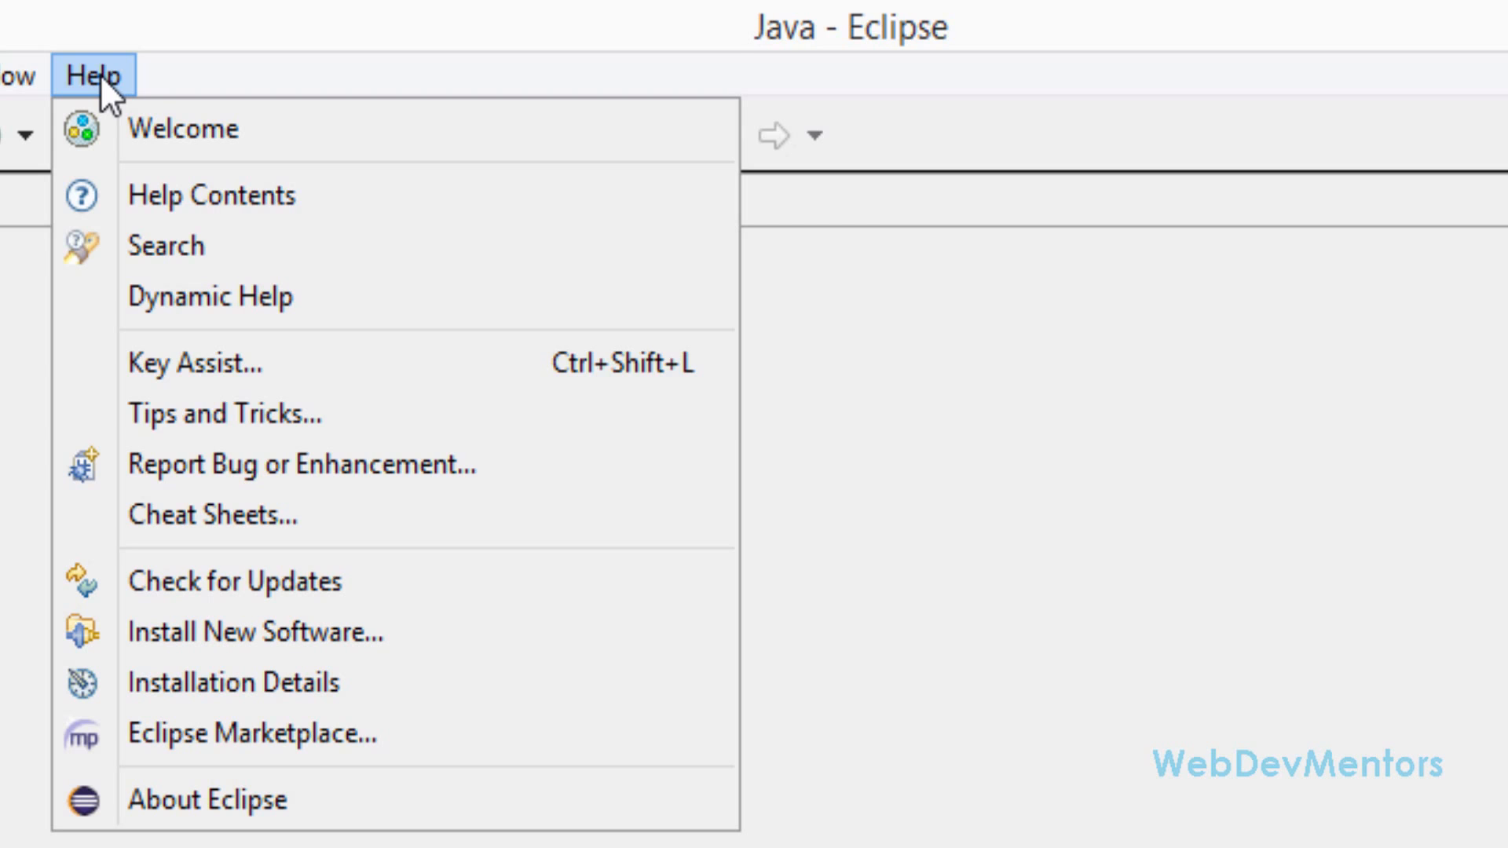
pyautogui.click(140, 626)
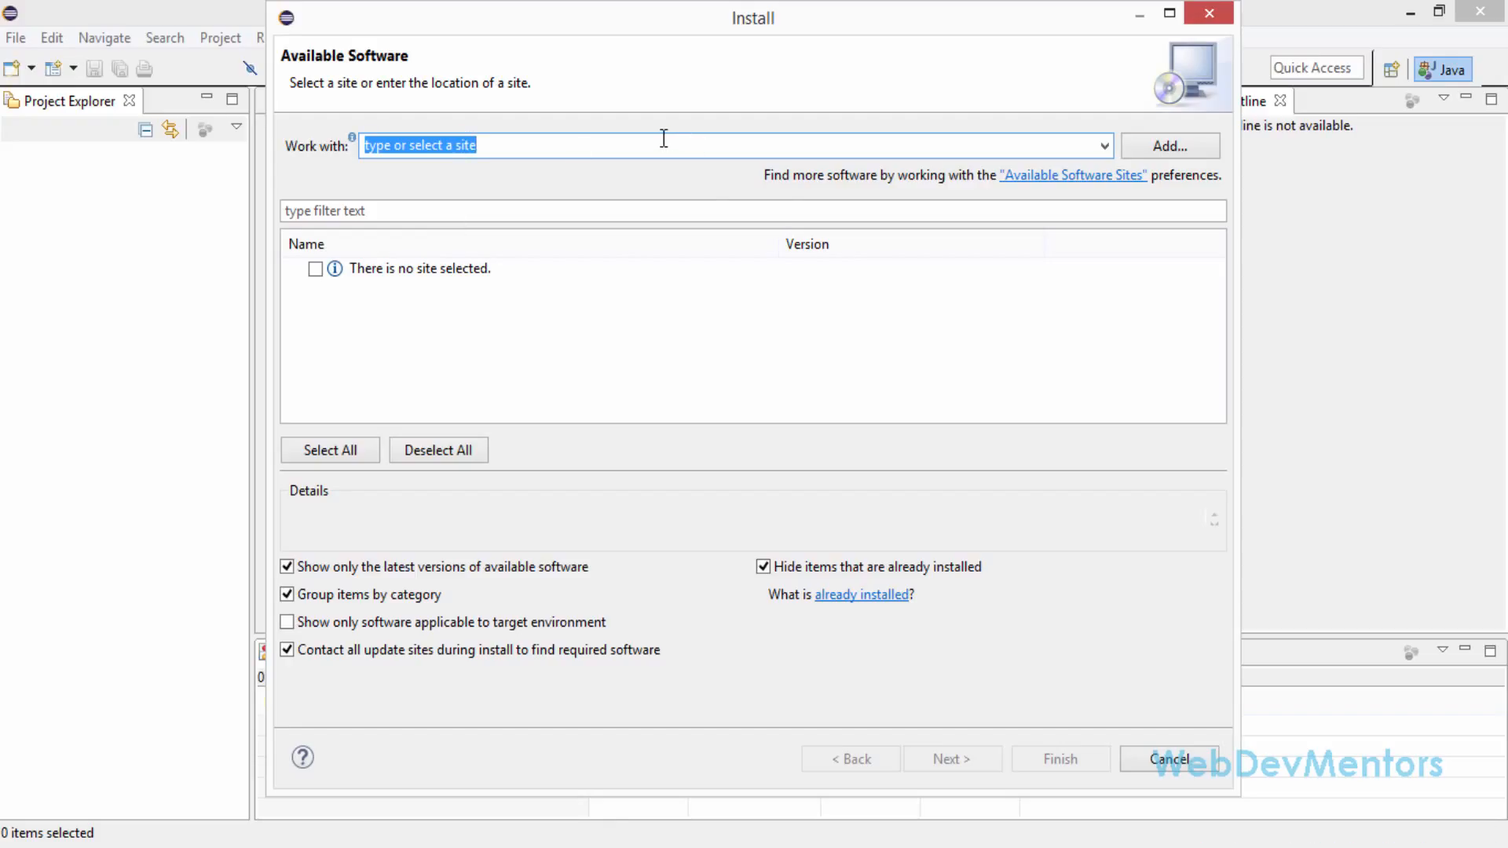
pyautogui.write('http')
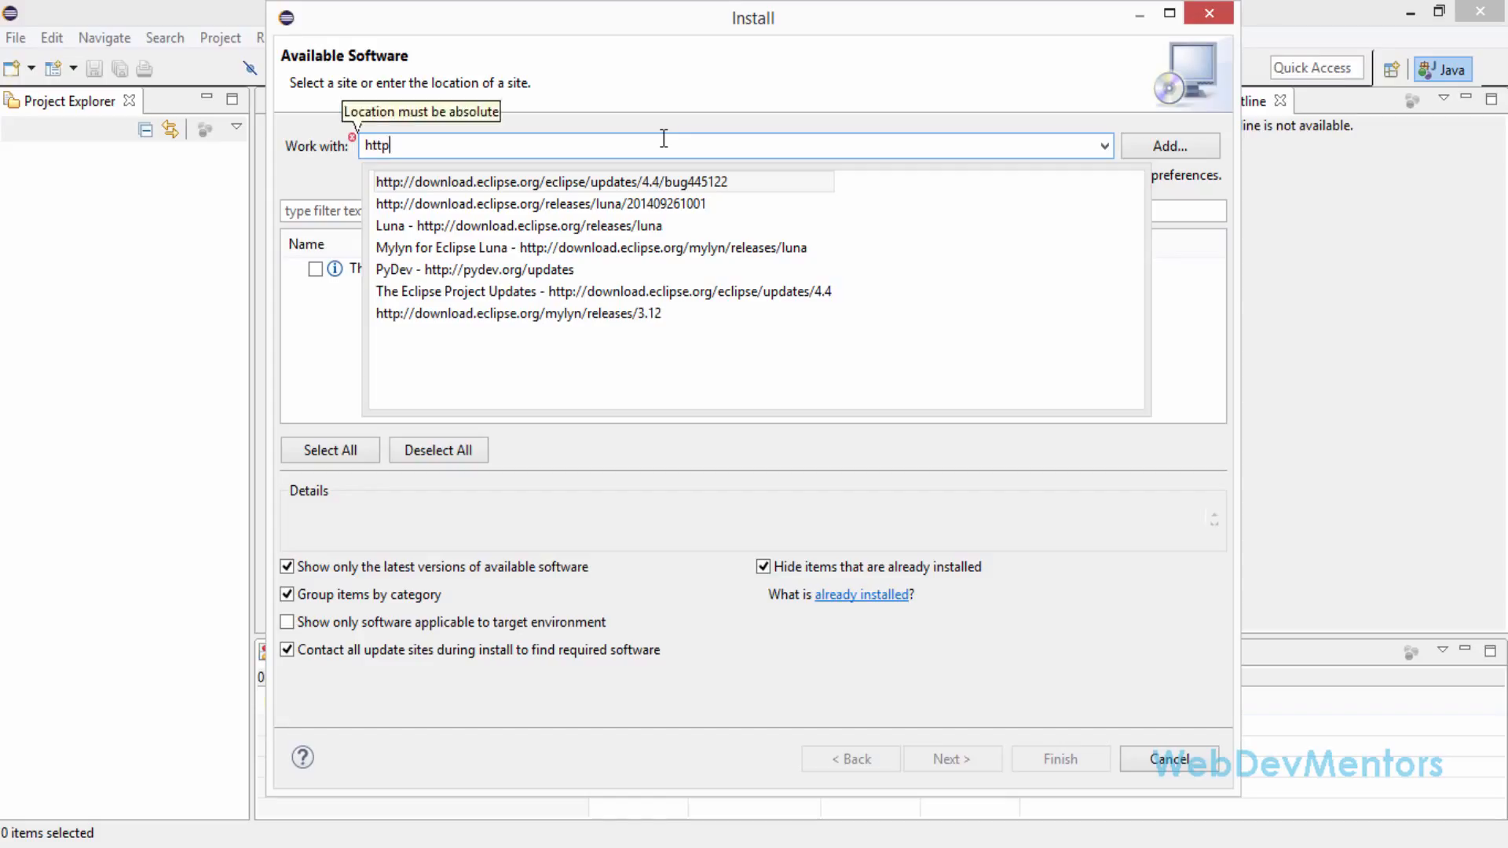
pyautogui.write('://')
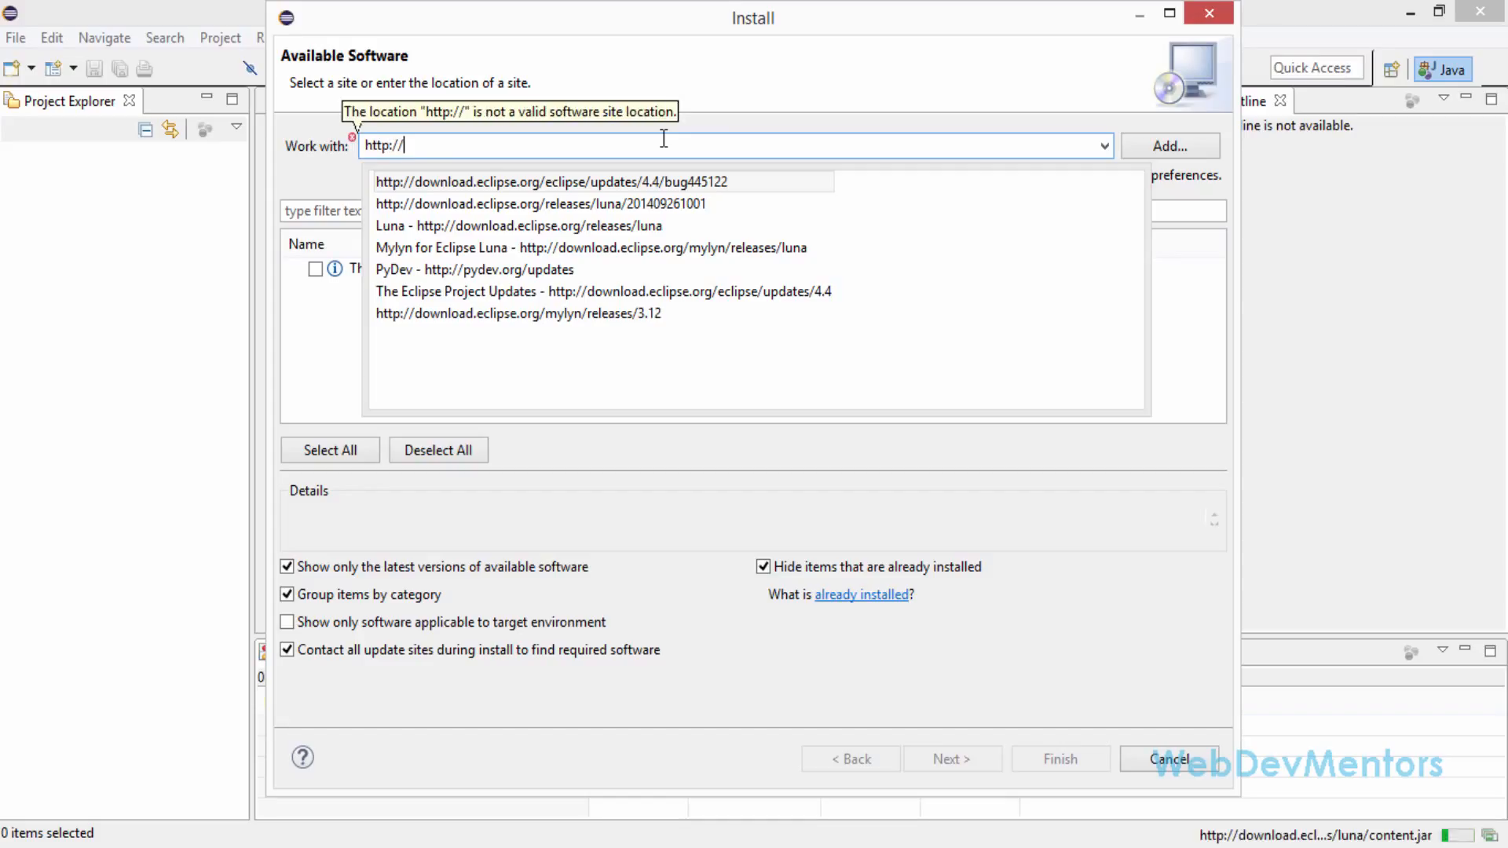
pyautogui.write('pyde')
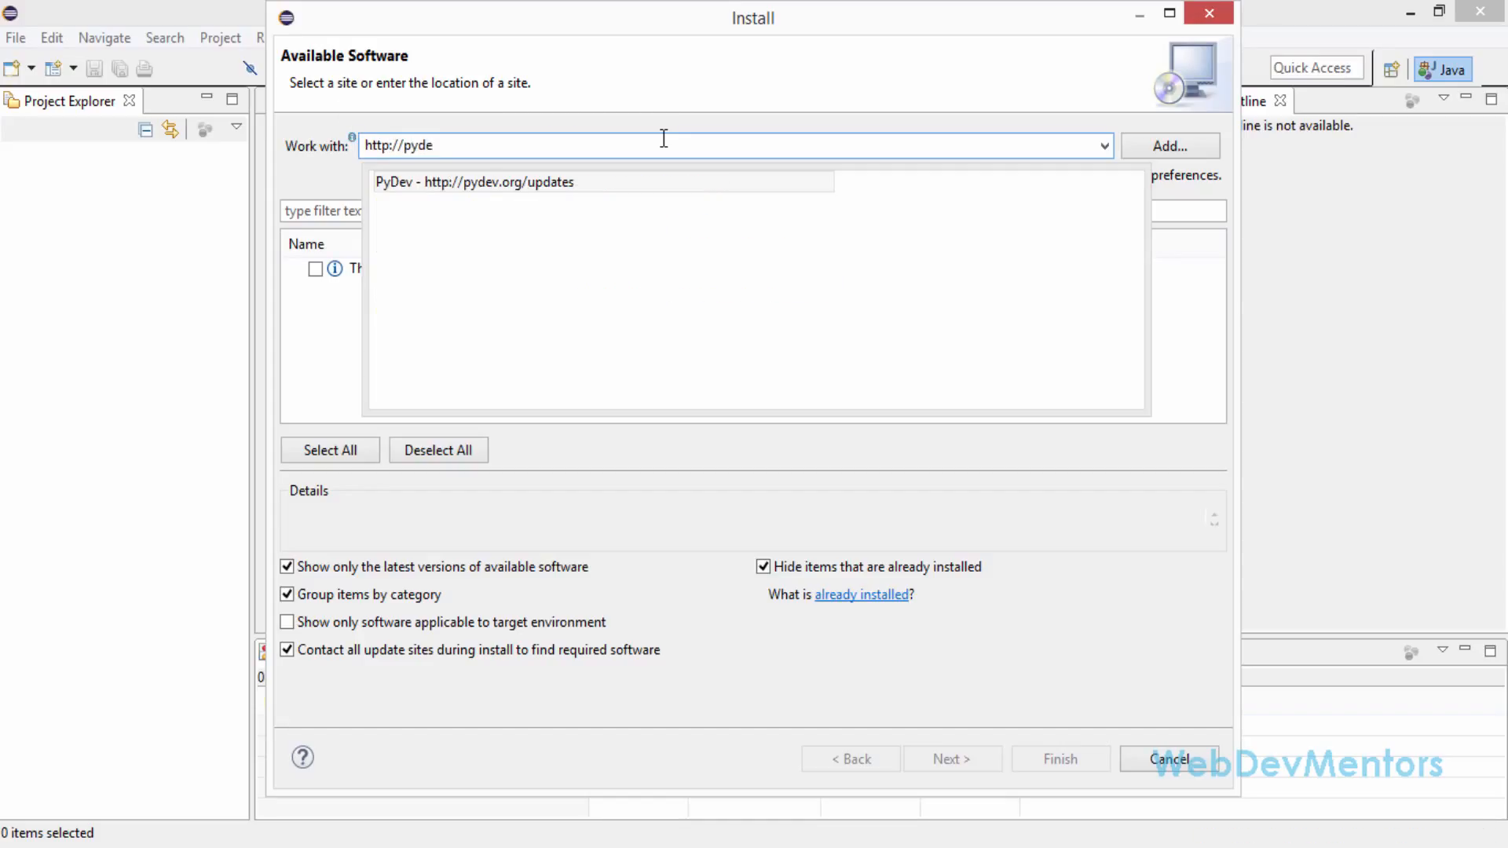
pyautogui.write('v.or')
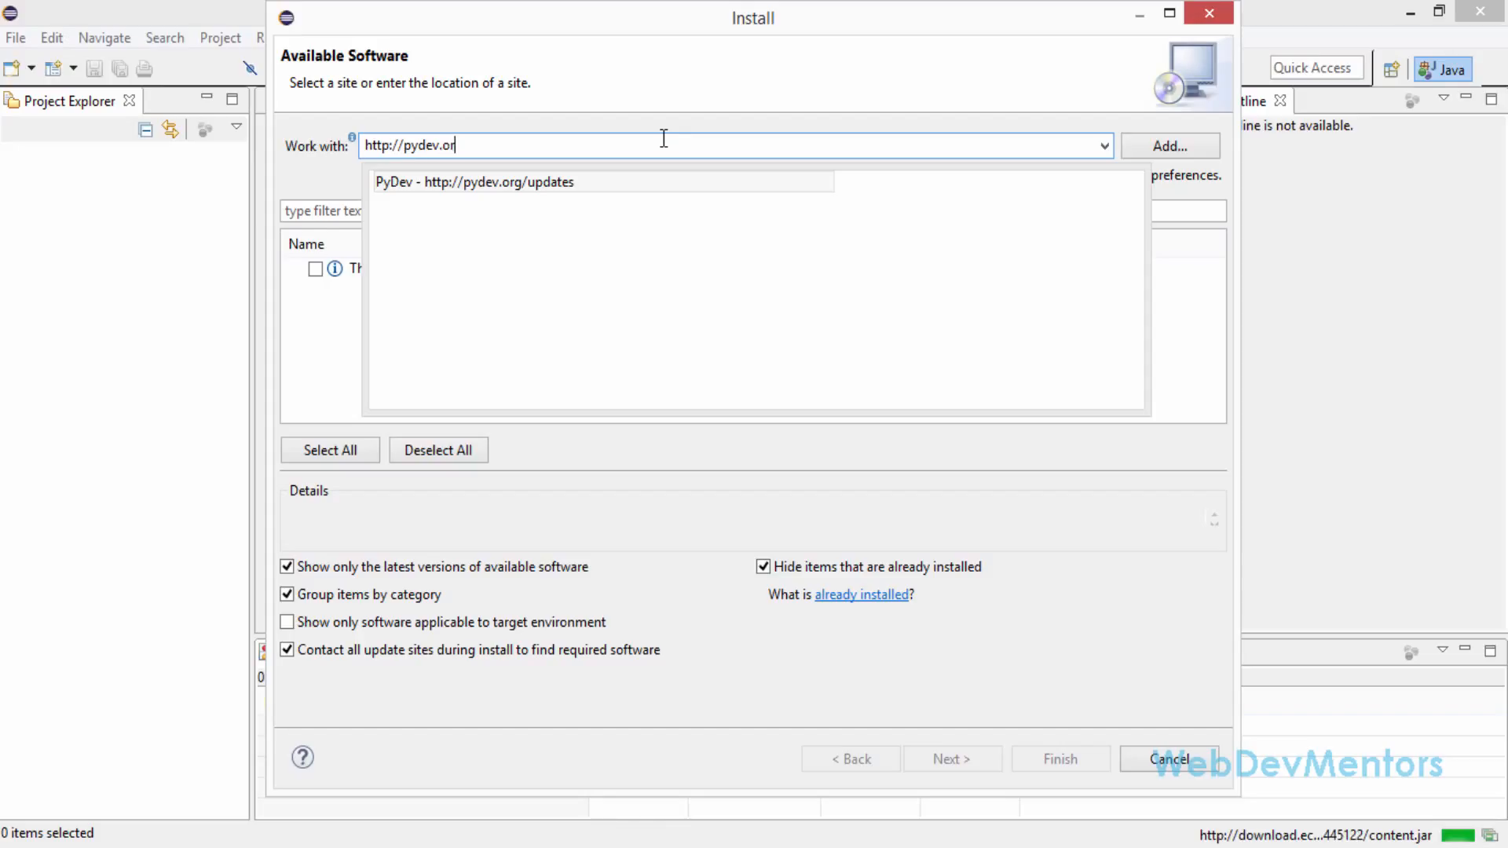
pyautogui.write('g/updat')
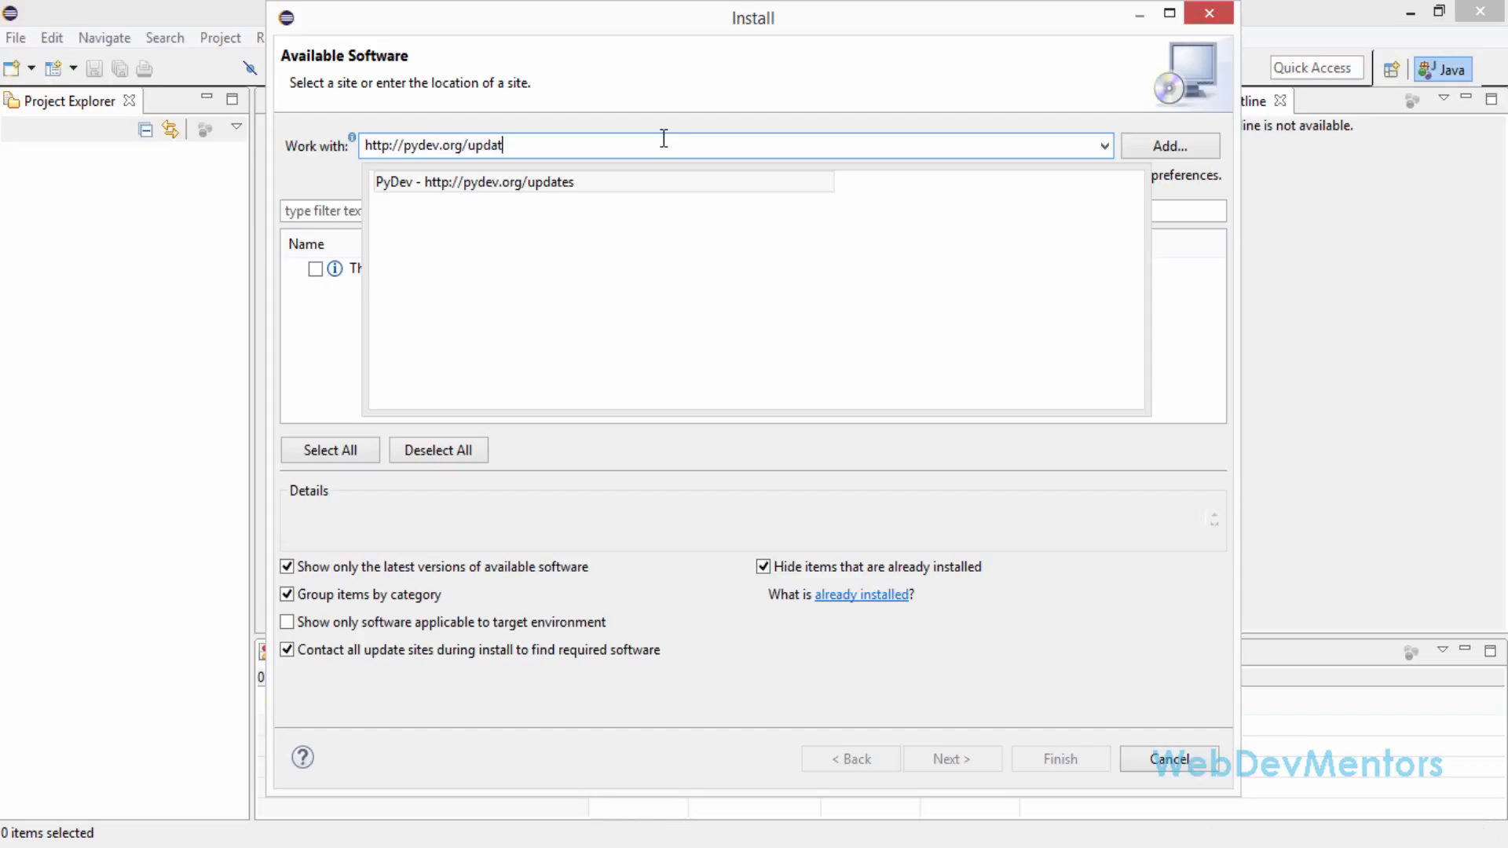
pyautogui.write('es')
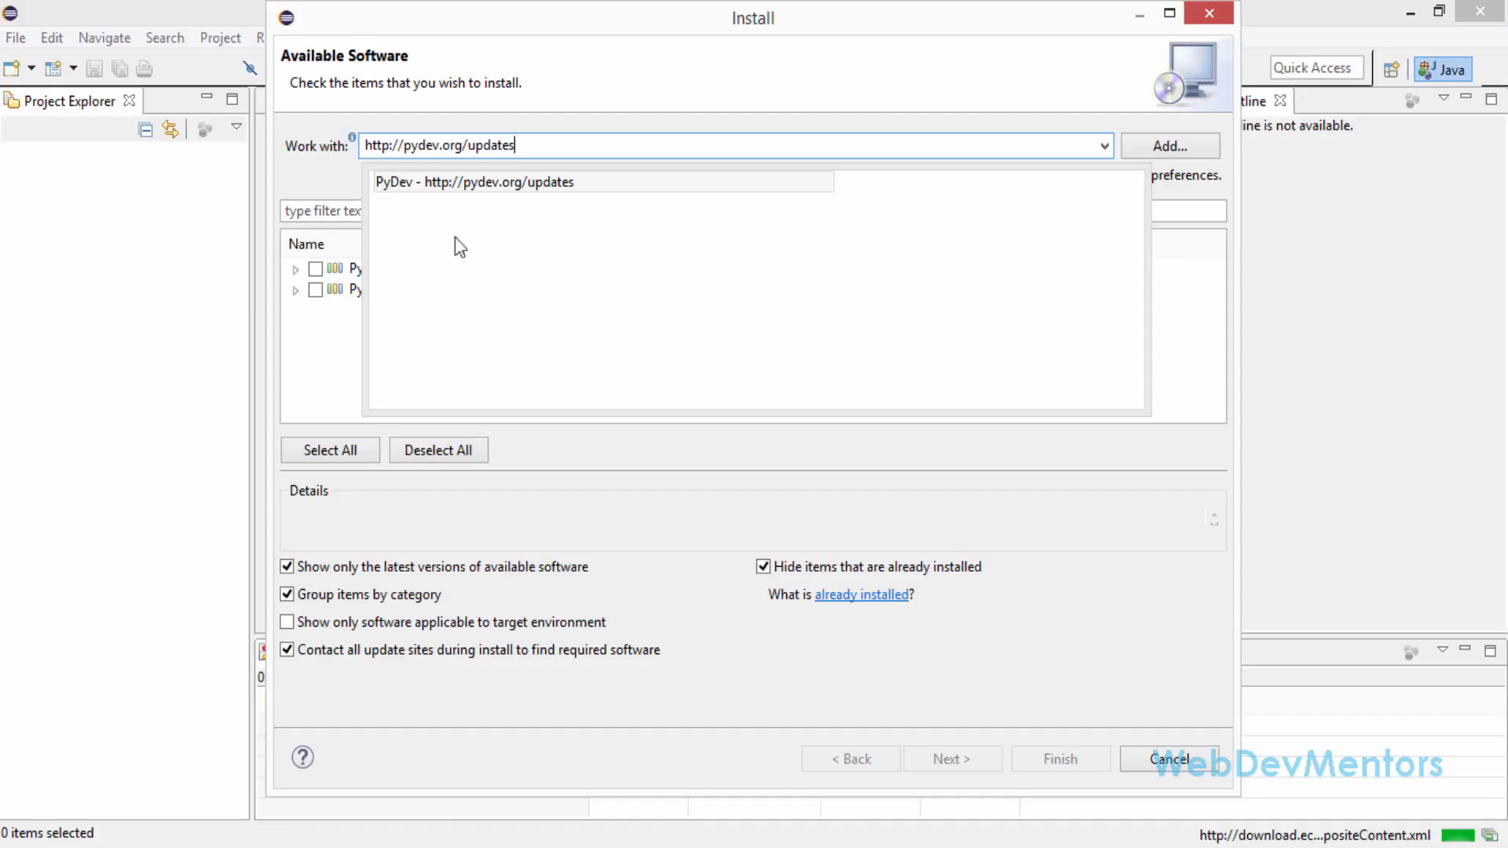
pyautogui.click(314, 340)
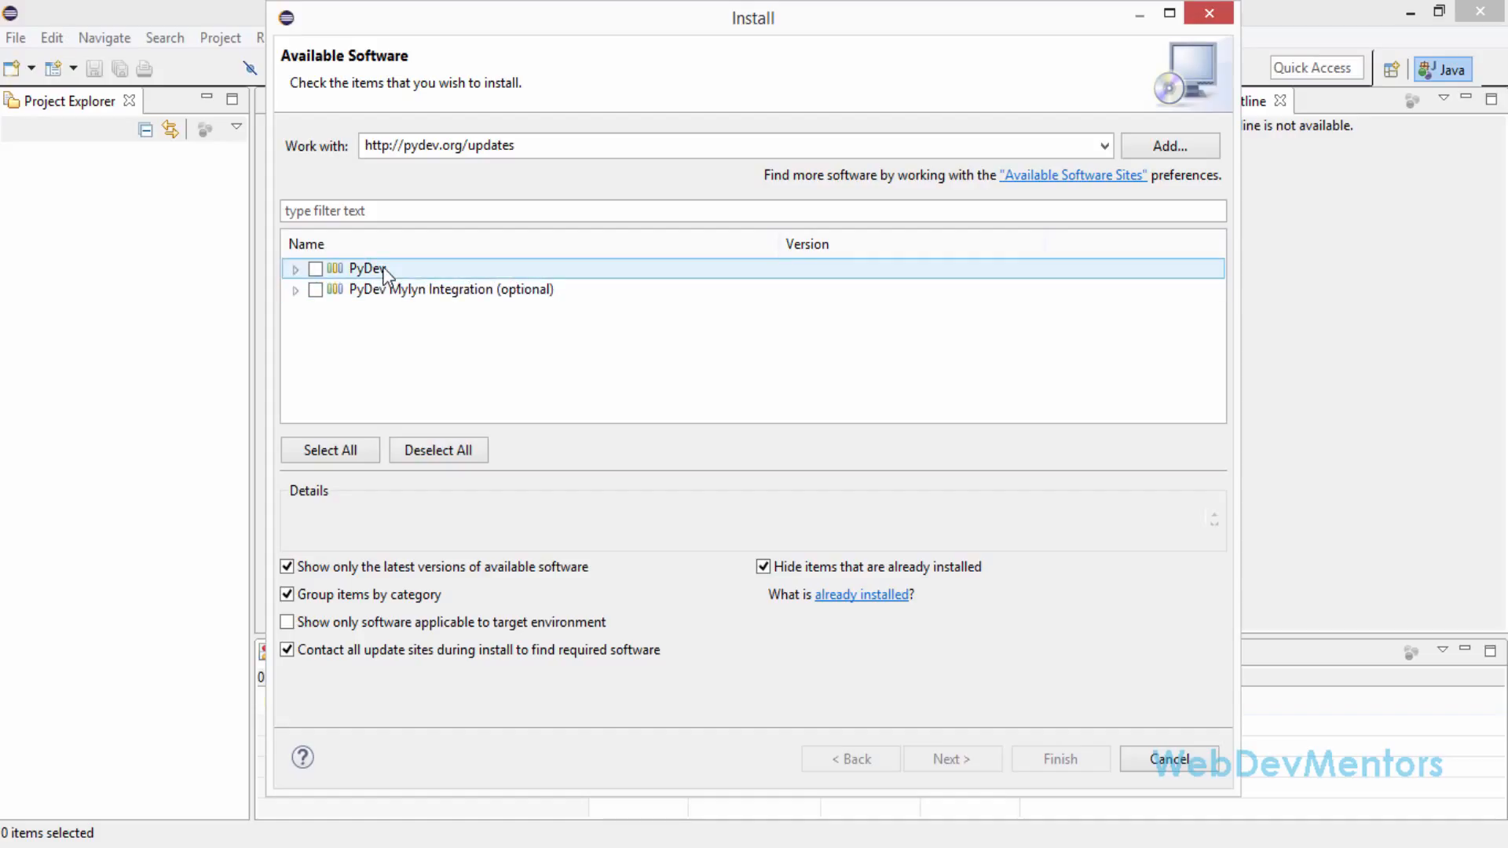
pyautogui.click(511, 146)
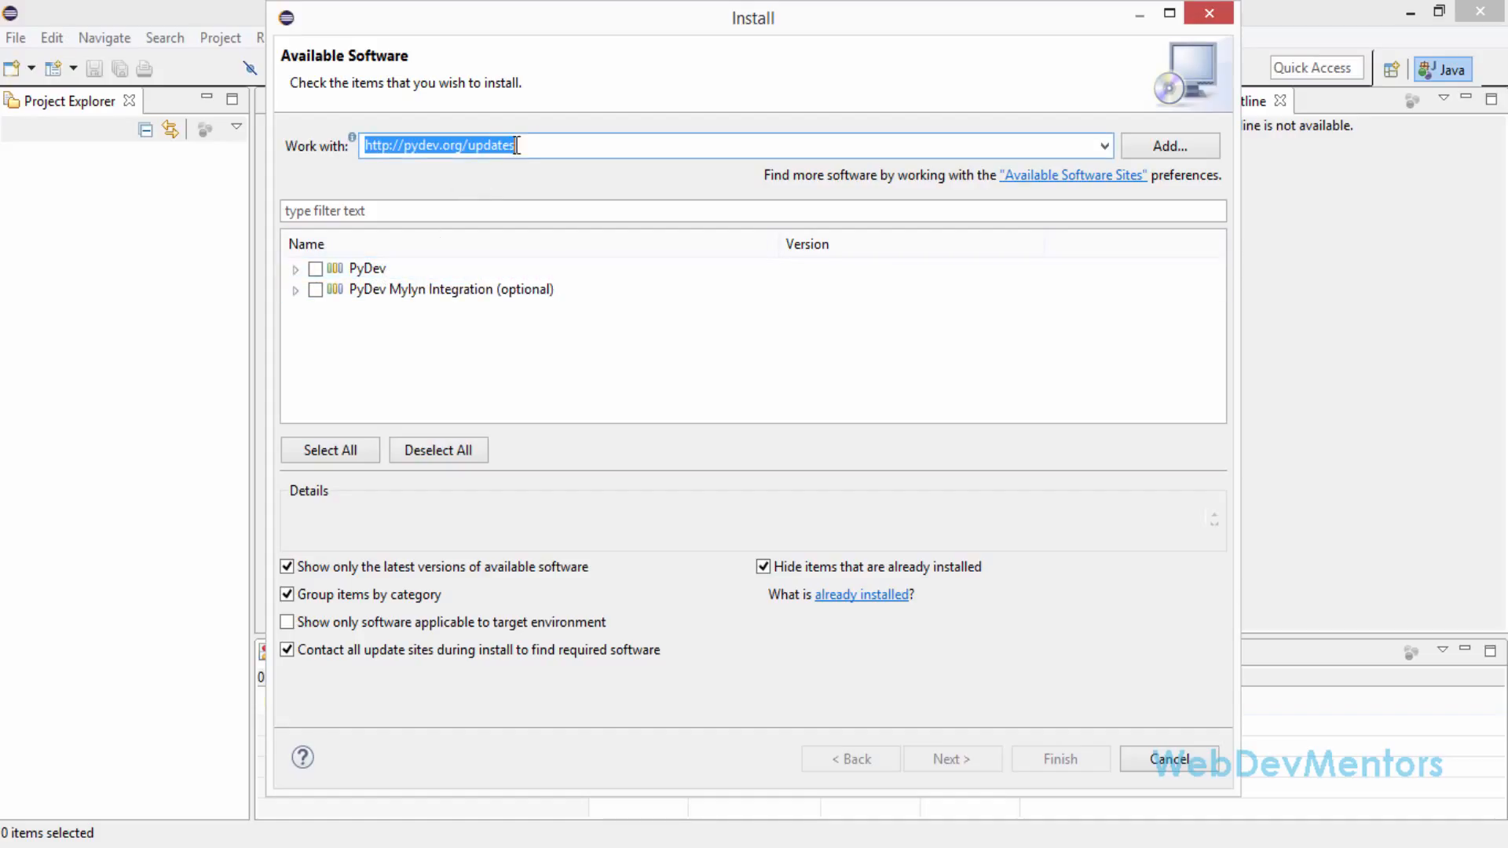
# Select only the PyDev item and start its installation, accepting the license agreement
pyautogui.click(315, 269)
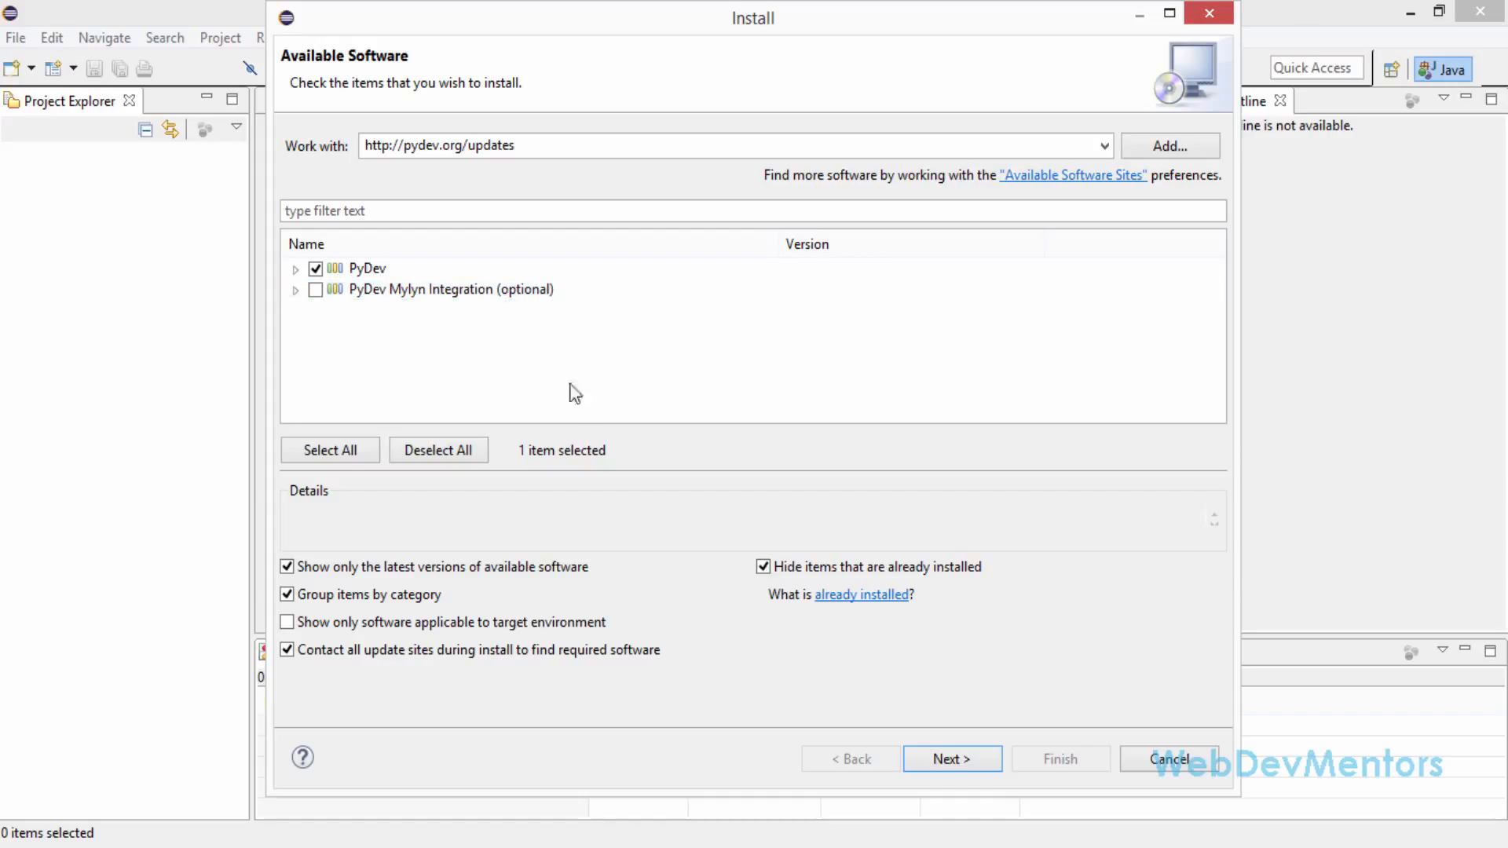
pyautogui.click(968, 762)
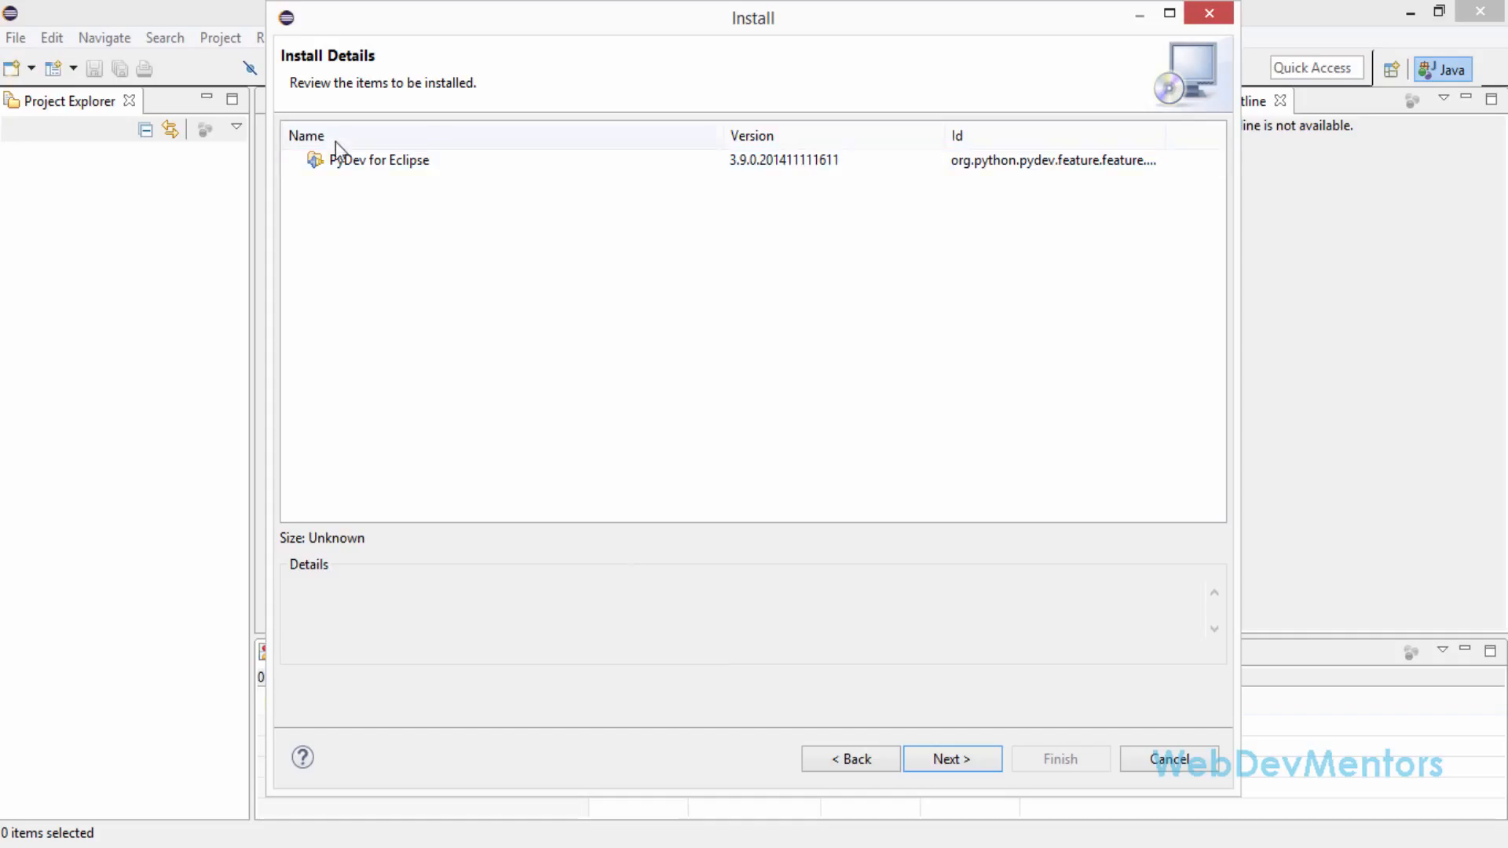
pyautogui.click(343, 160)
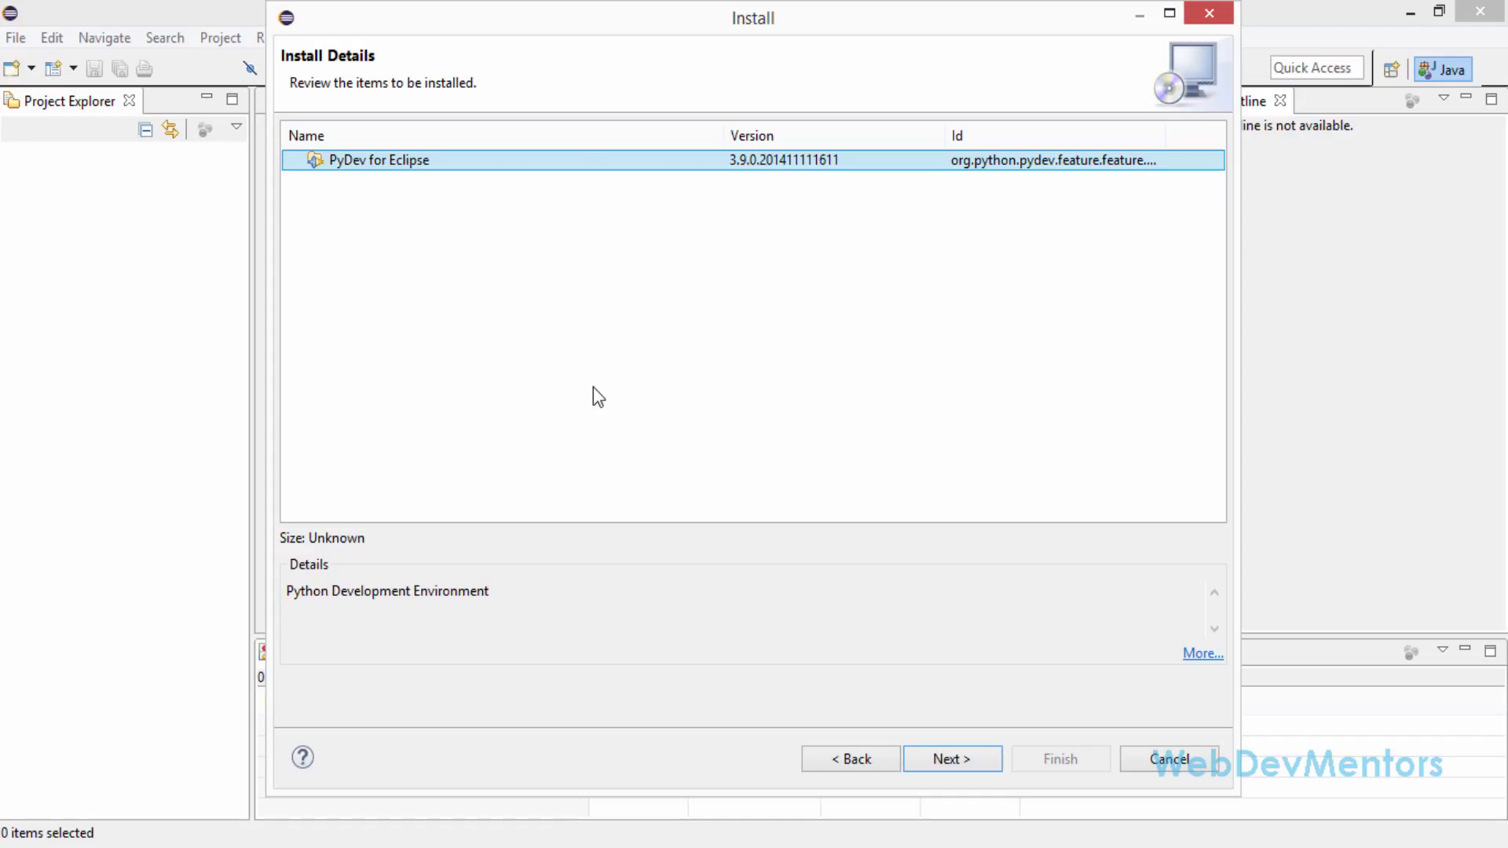
pyautogui.click(967, 757)
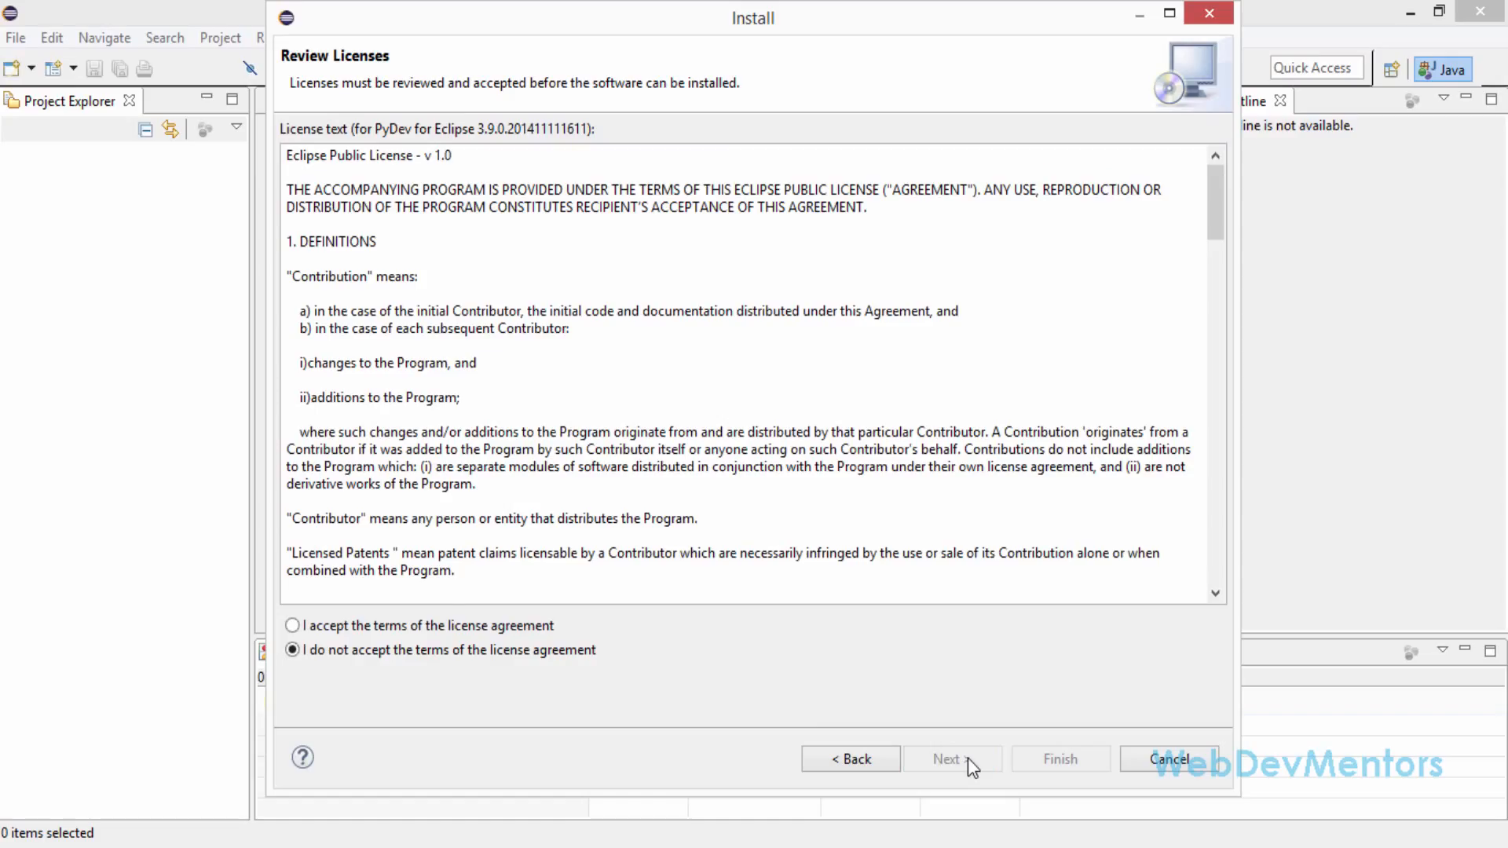
pyautogui.click(438, 629)
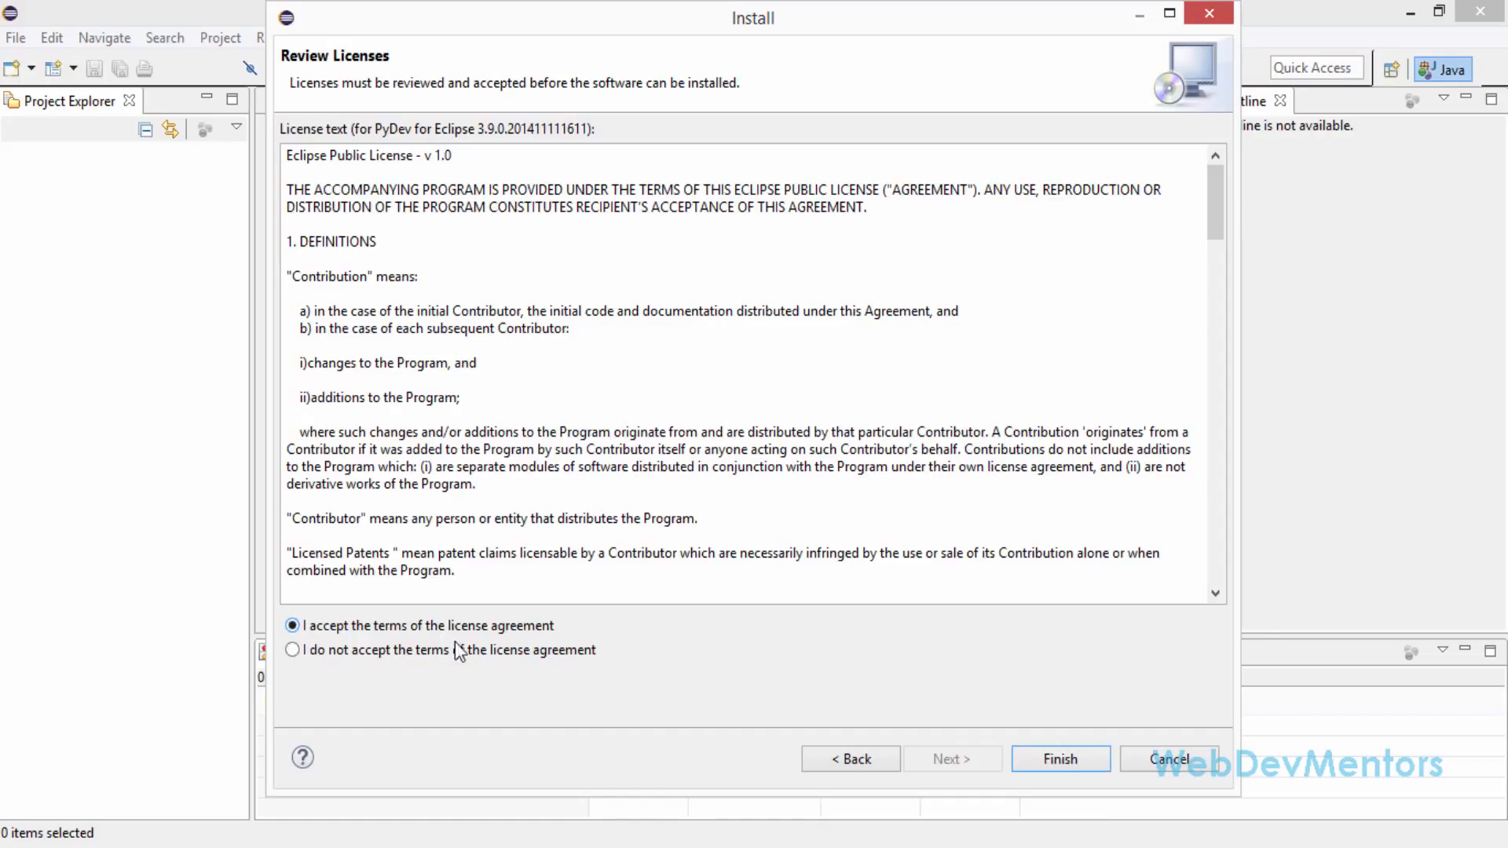
pyautogui.click(1060, 762)
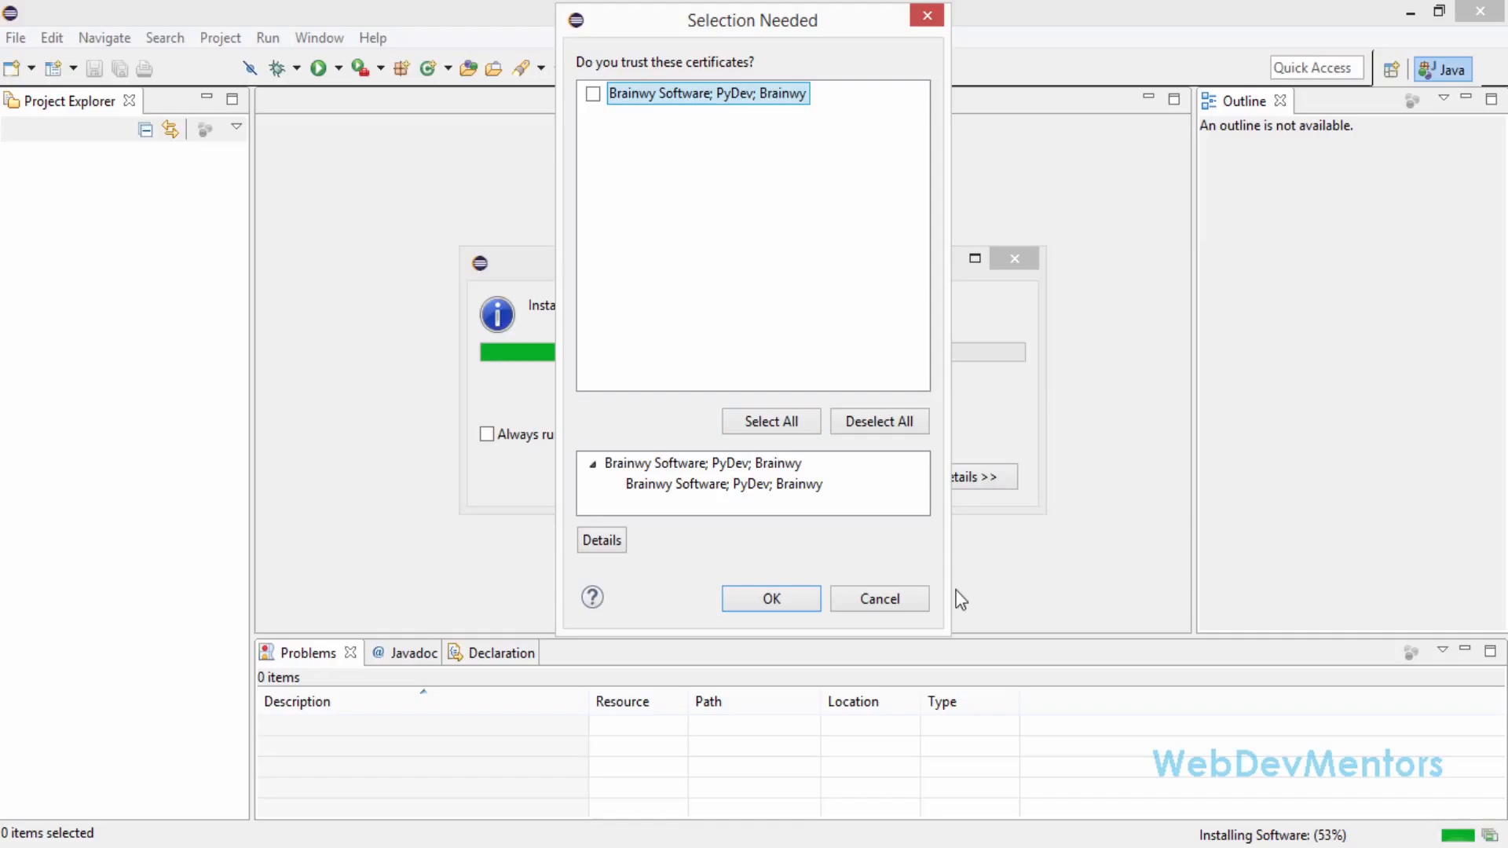
# Trust the Brainwy Software; PyDev; Brainwy certificate and restart Eclipse to apply the installation
pyautogui.click(595, 94)
pyautogui.click(774, 606)
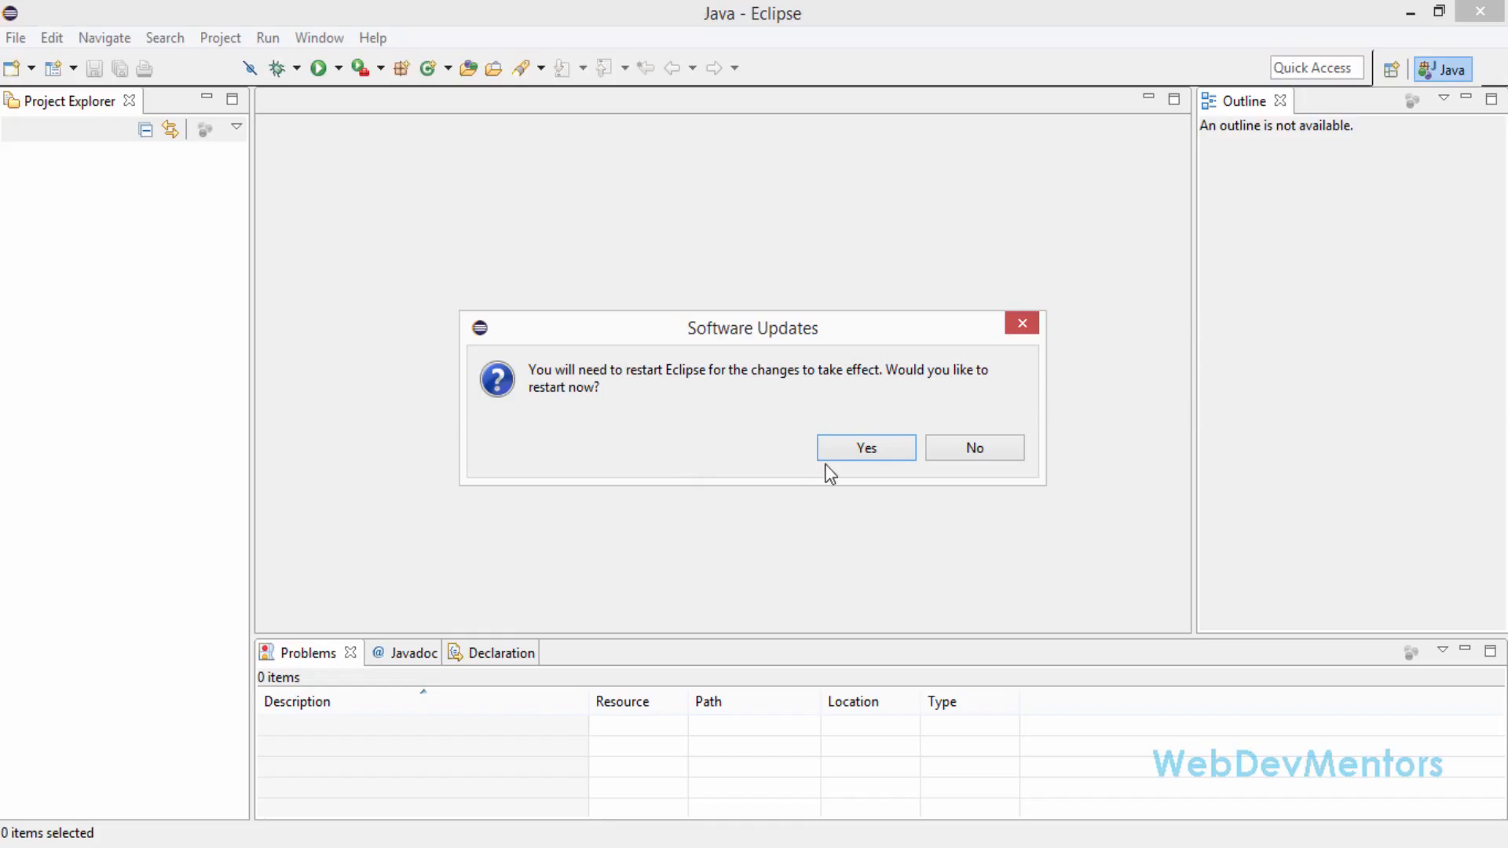
pyautogui.click(864, 449)
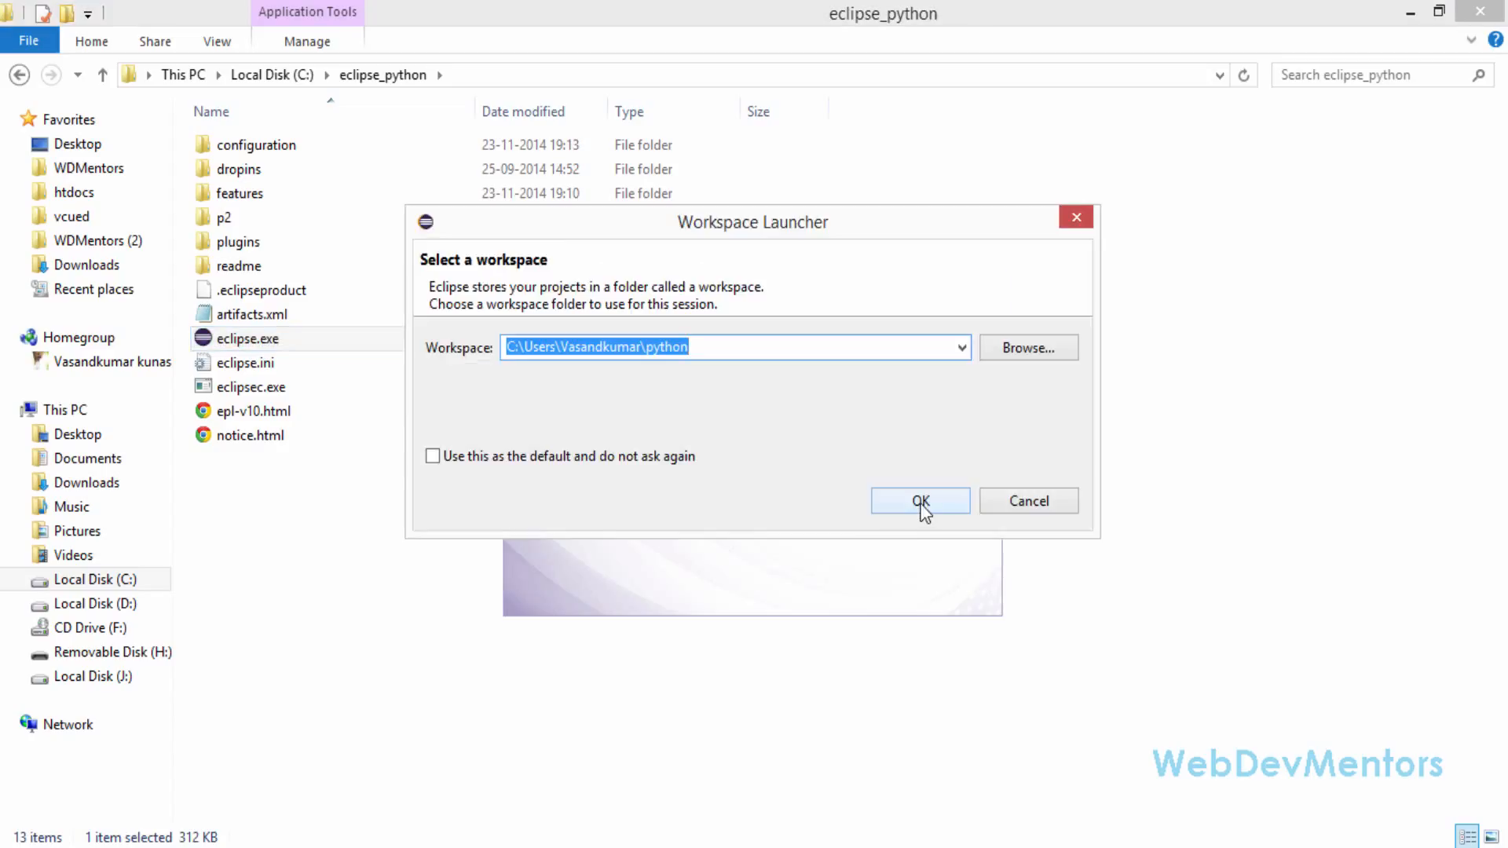
# Load the python workspace and open the Python Interpreter preferences of PyDev
pyautogui.click(921, 504)
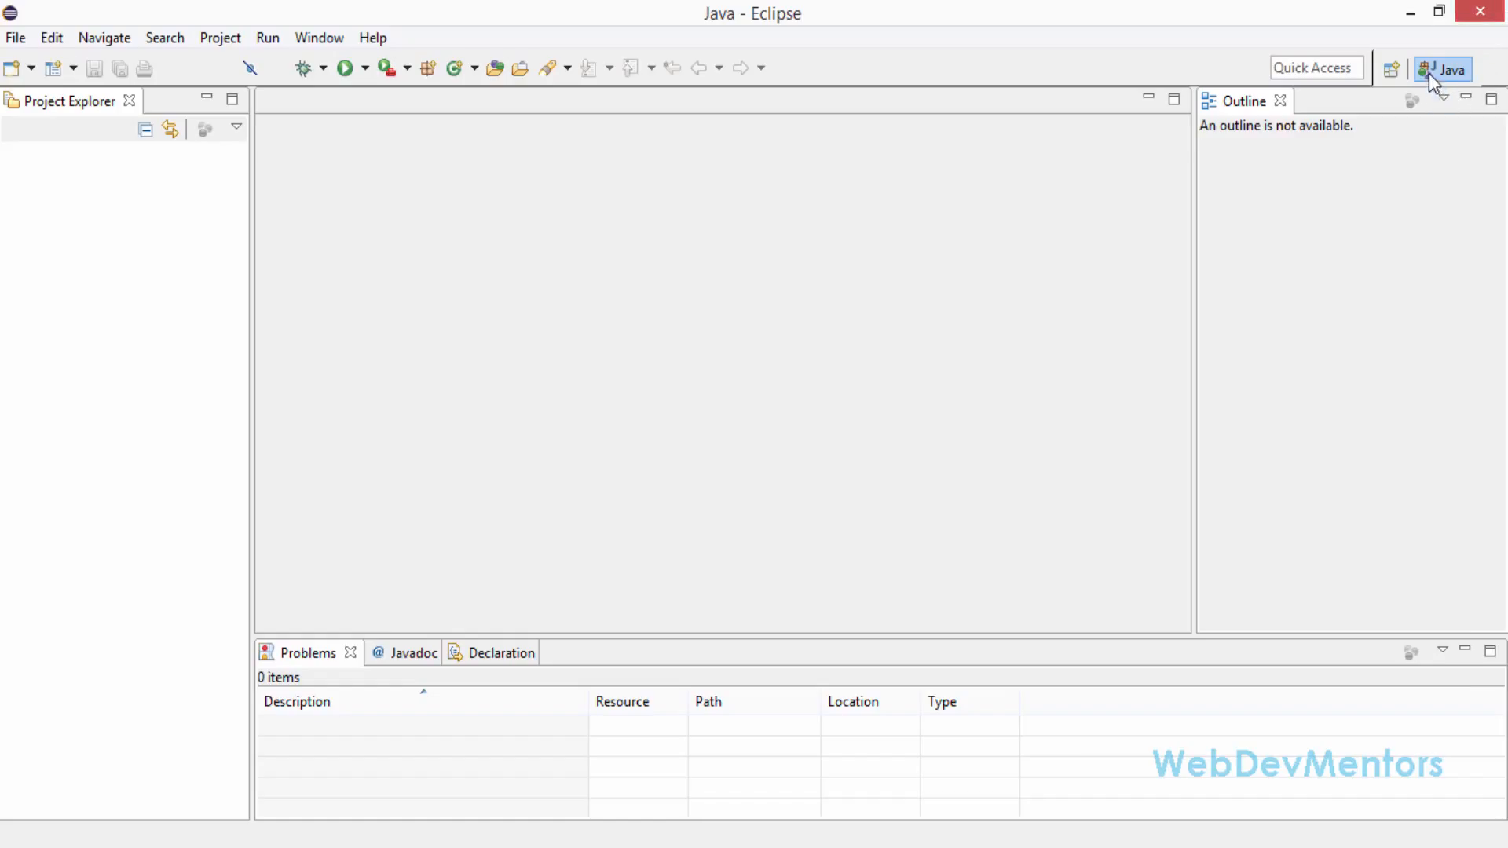
pyautogui.moveTo(1447, 71)
pyautogui.click(271, 37)
pyautogui.moveTo(318, 41)
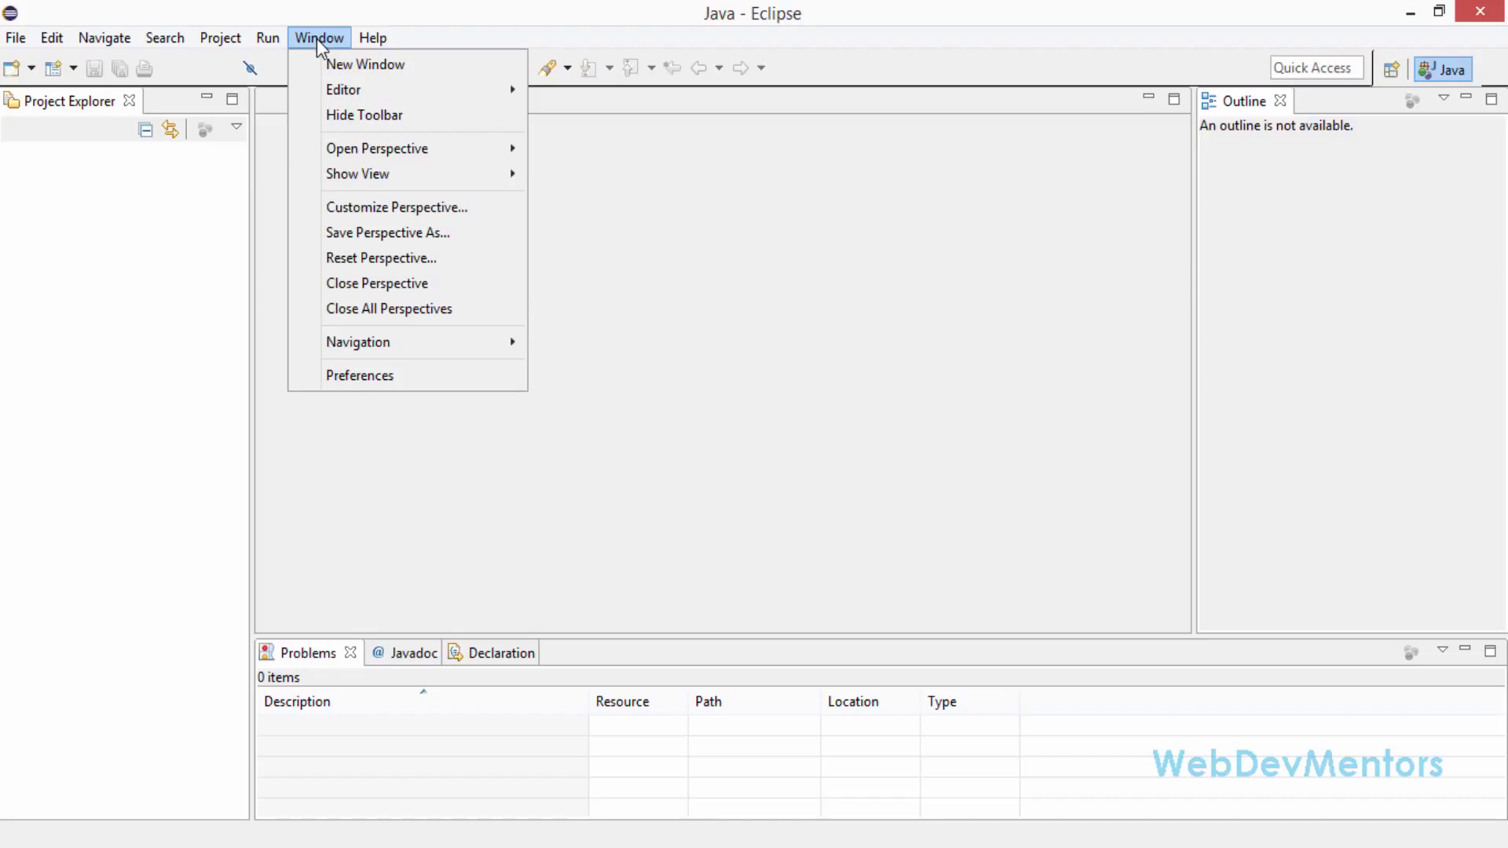
pyautogui.click(362, 383)
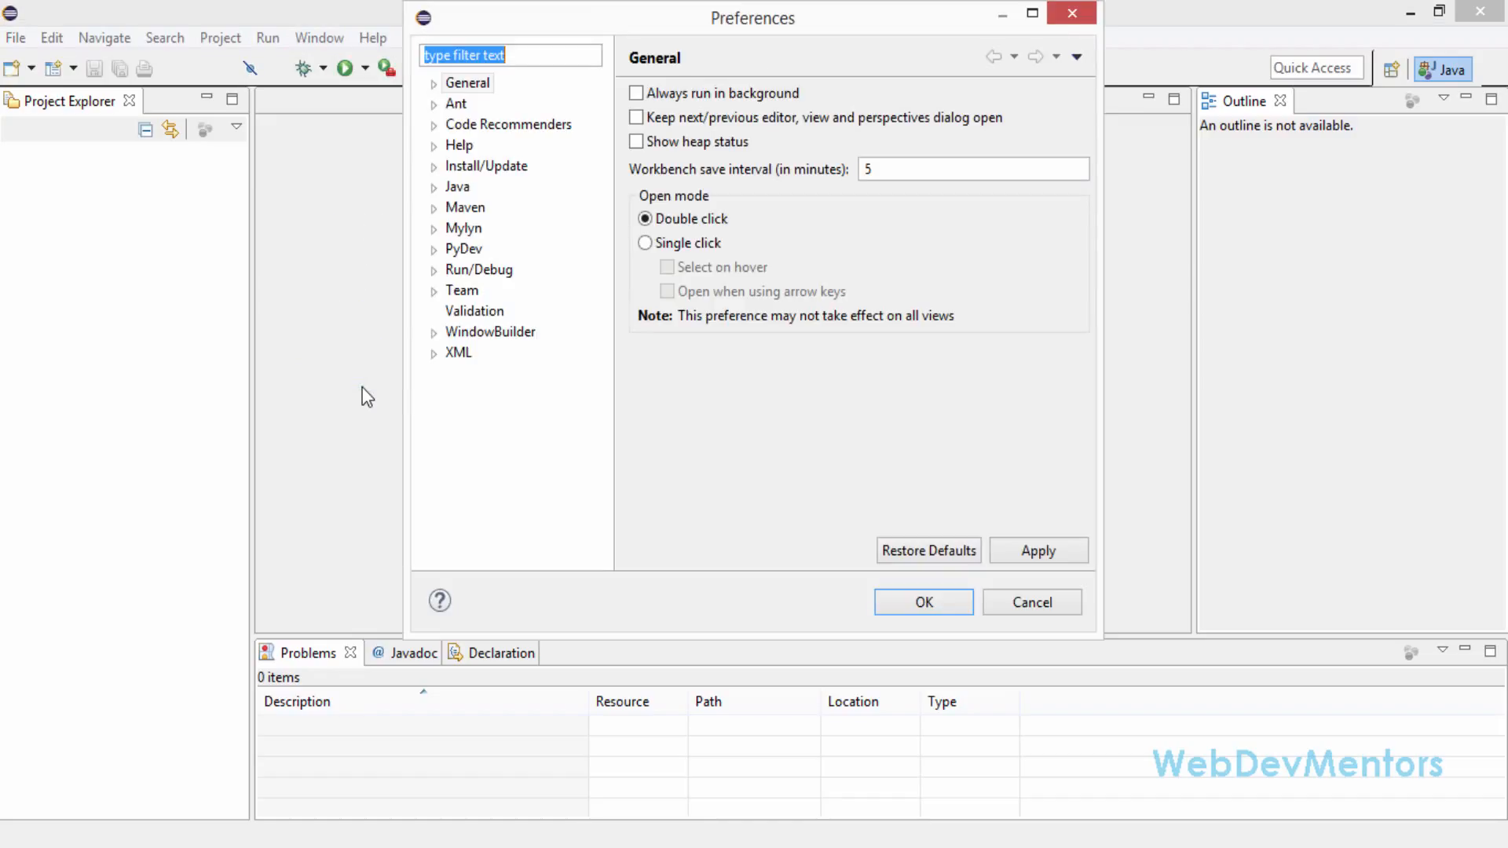
pyautogui.click(435, 251)
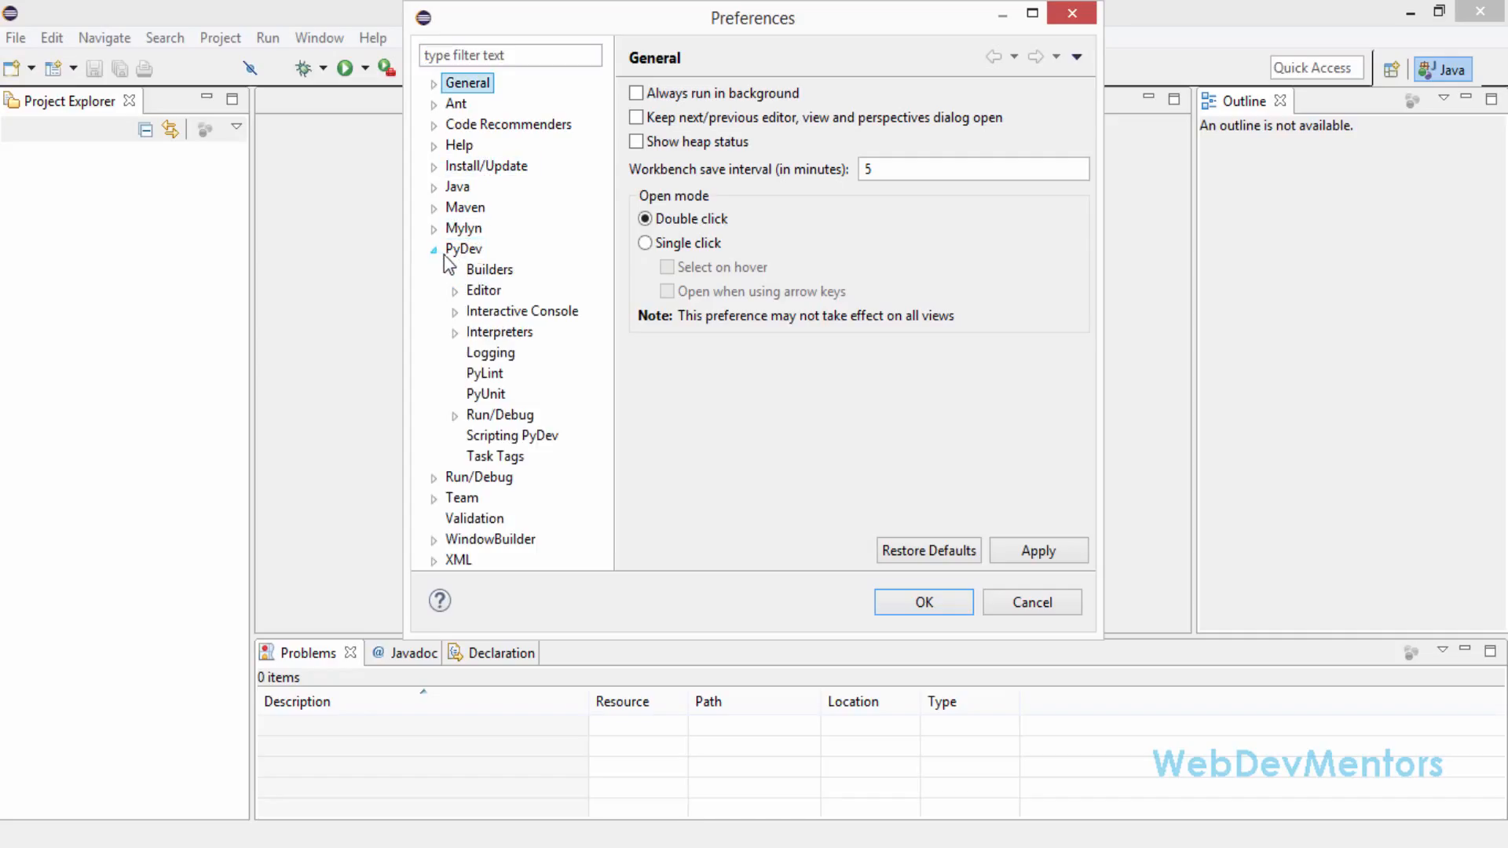
pyautogui.click(500, 333)
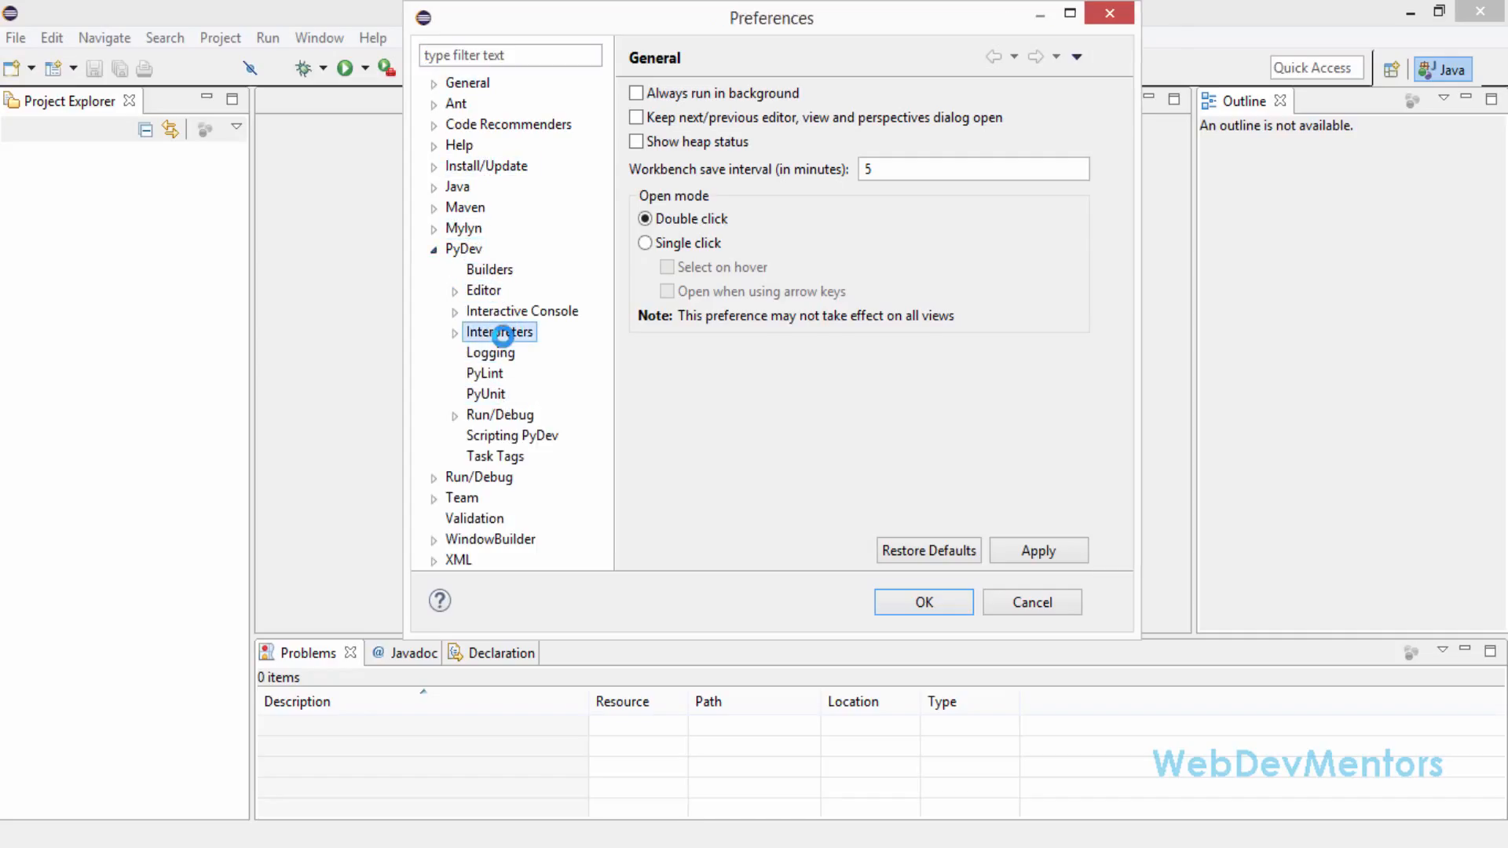
pyautogui.click(454, 333)
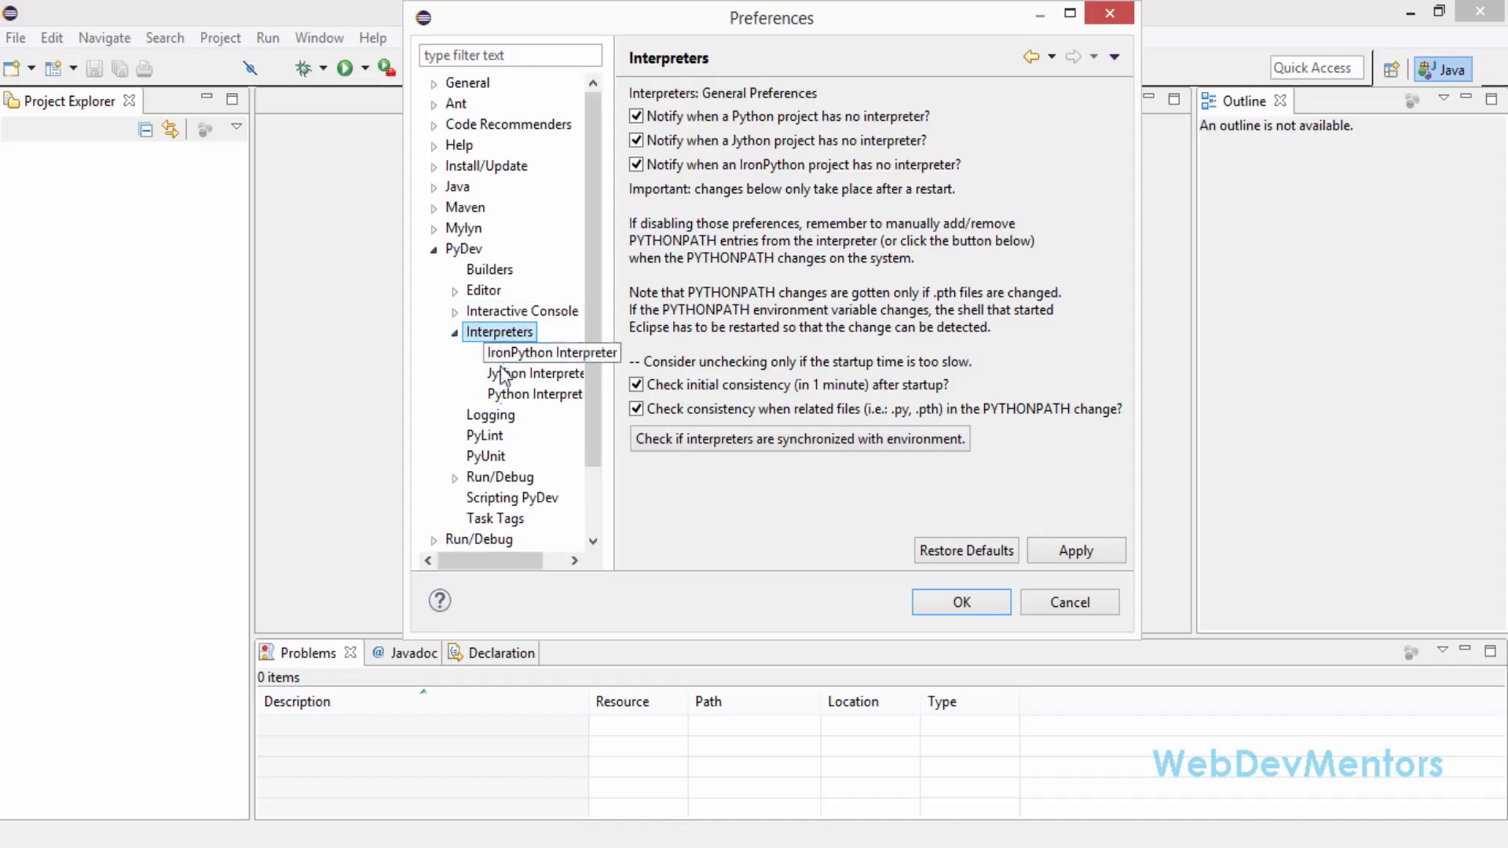
pyautogui.click(504, 395)
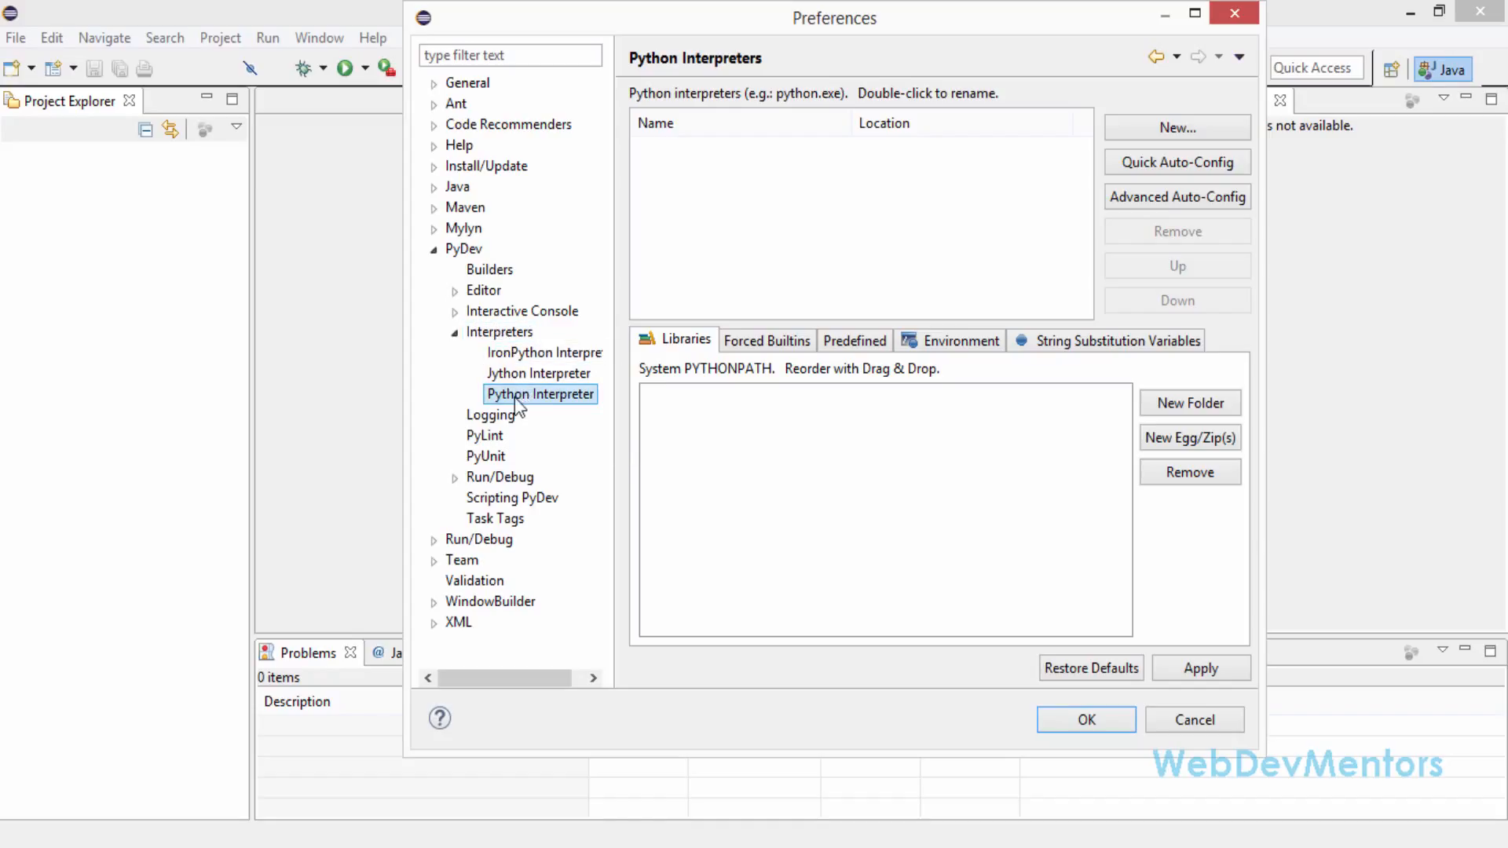
pyautogui.click(691, 160)
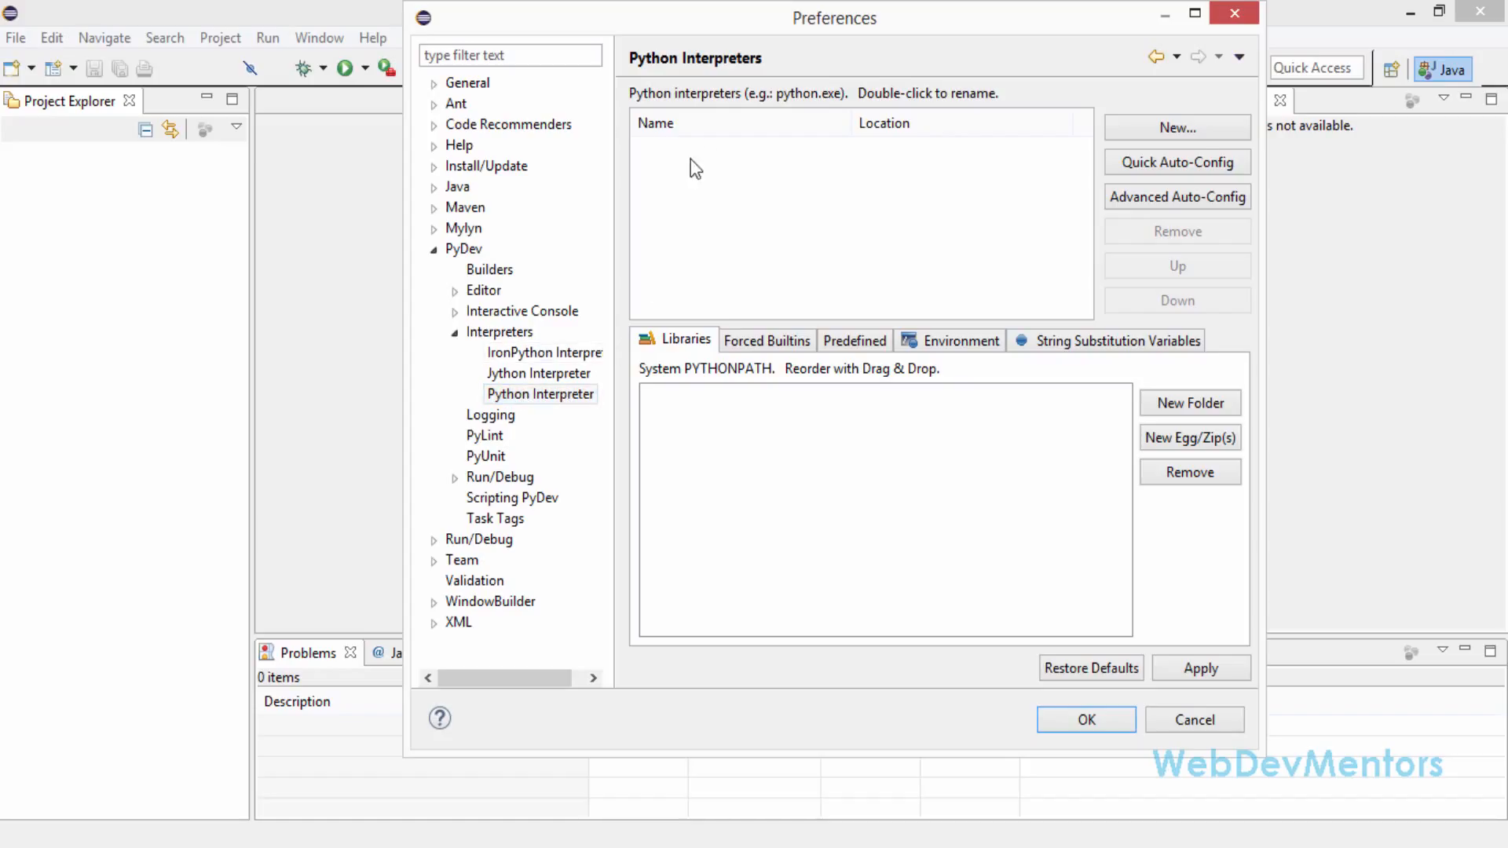
# Start adding a new Python interpreter and name it Python 3
pyautogui.click(1197, 129)
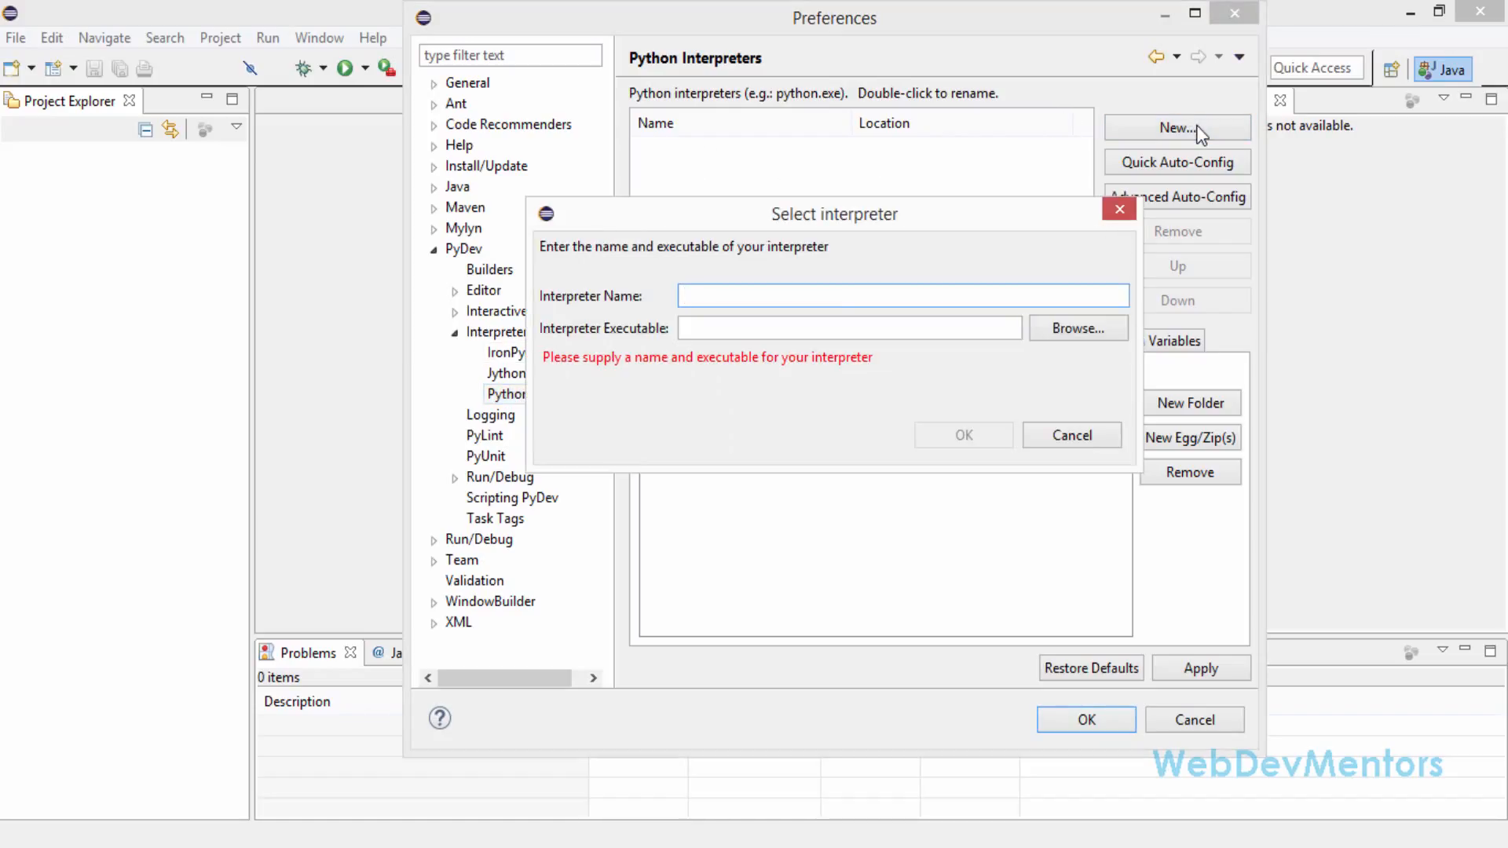
pyautogui.click(828, 300)
pyautogui.write('P')
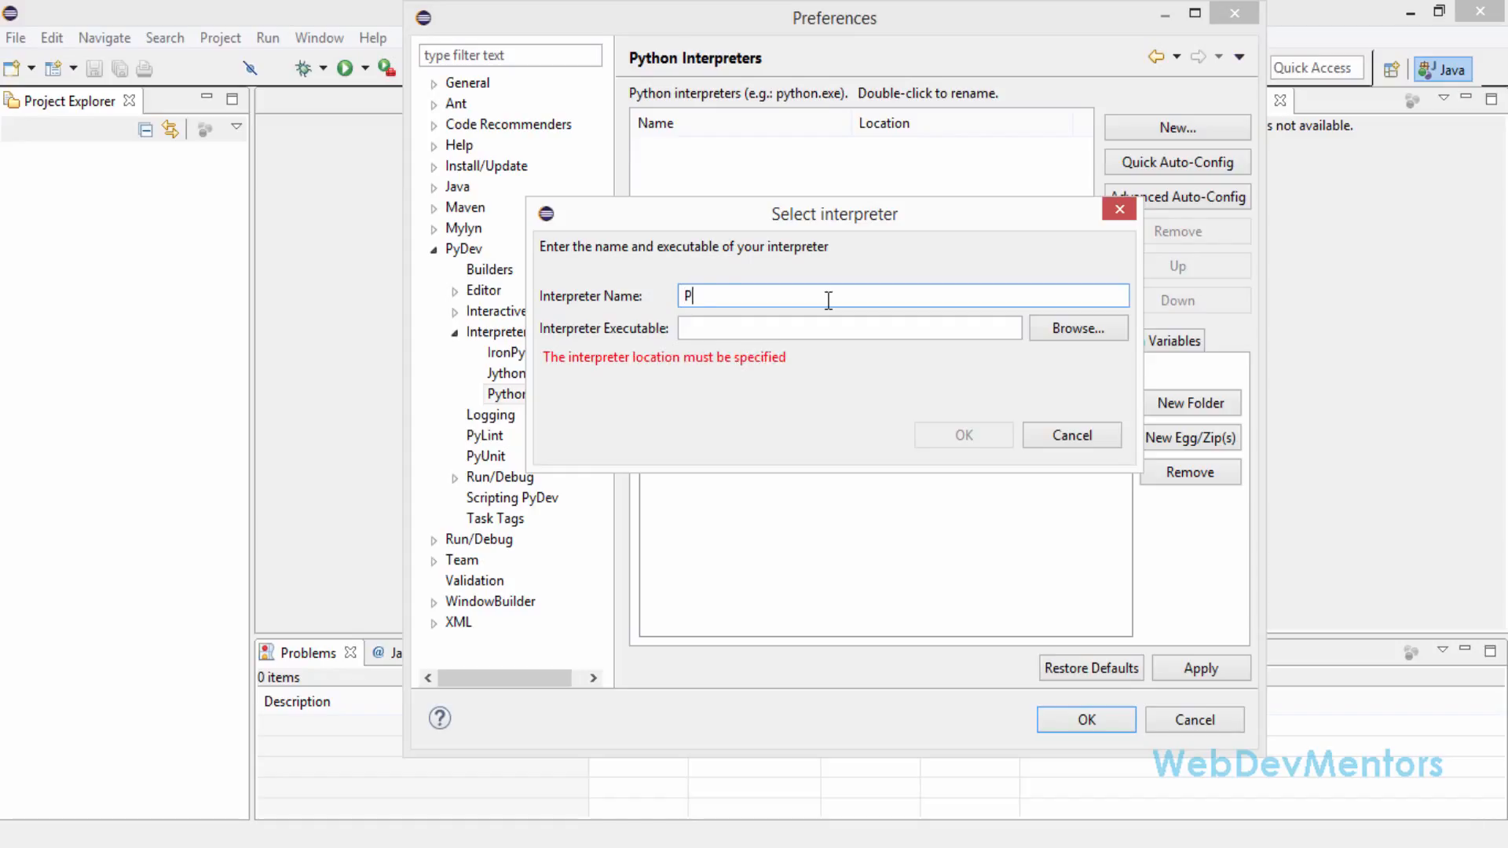
pyautogui.write('ython 3')
# Choose python.exe from the C:\Python34 folder as the interpreter executable
pyautogui.click(1078, 328)
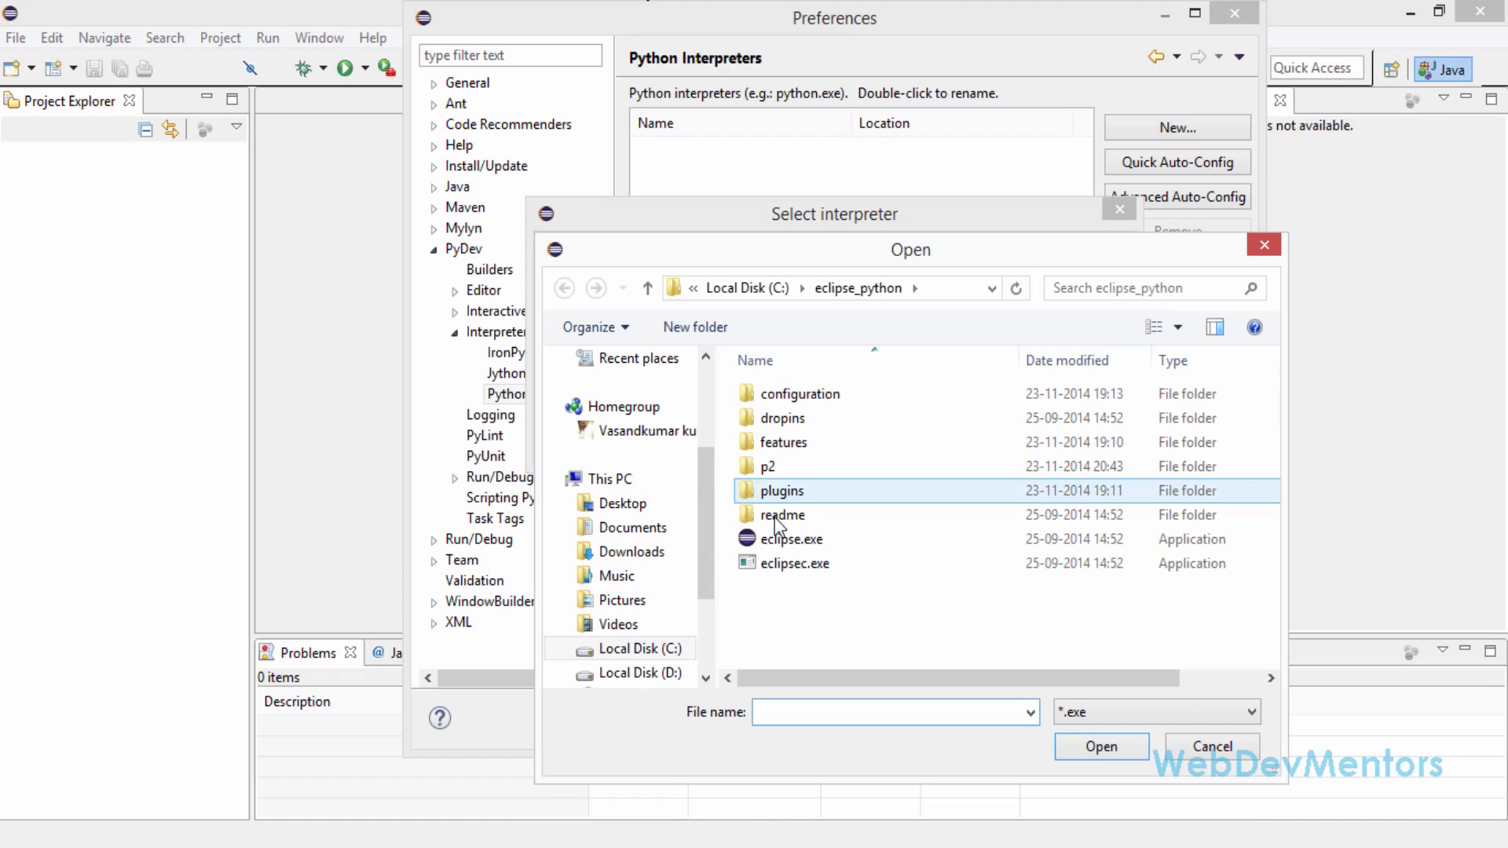
pyautogui.click(675, 650)
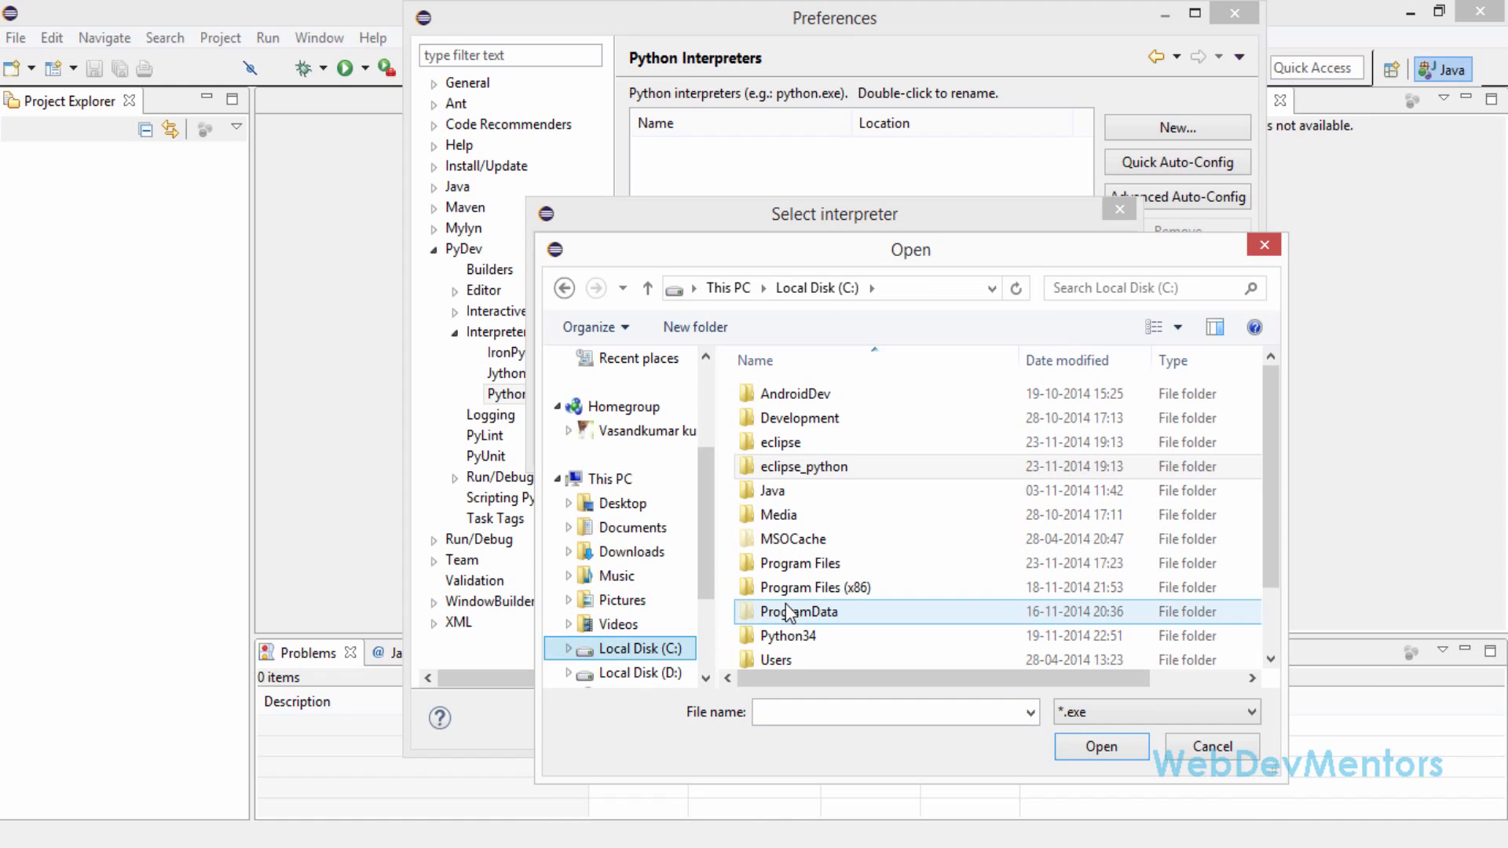
pyautogui.moveTo(808, 248); pyautogui.dragTo(764, 132)
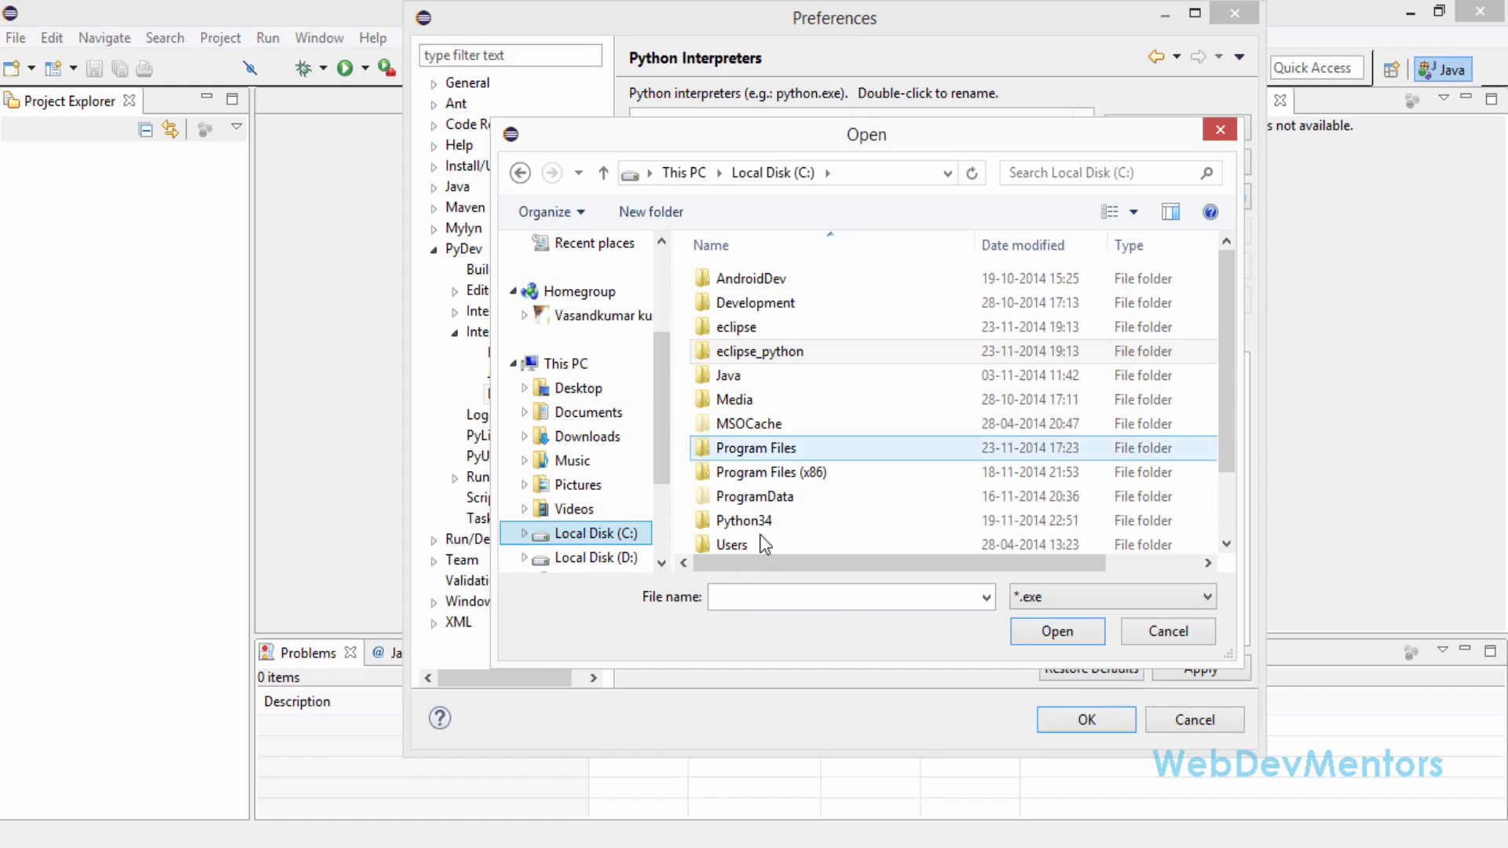
pyautogui.click(755, 529)
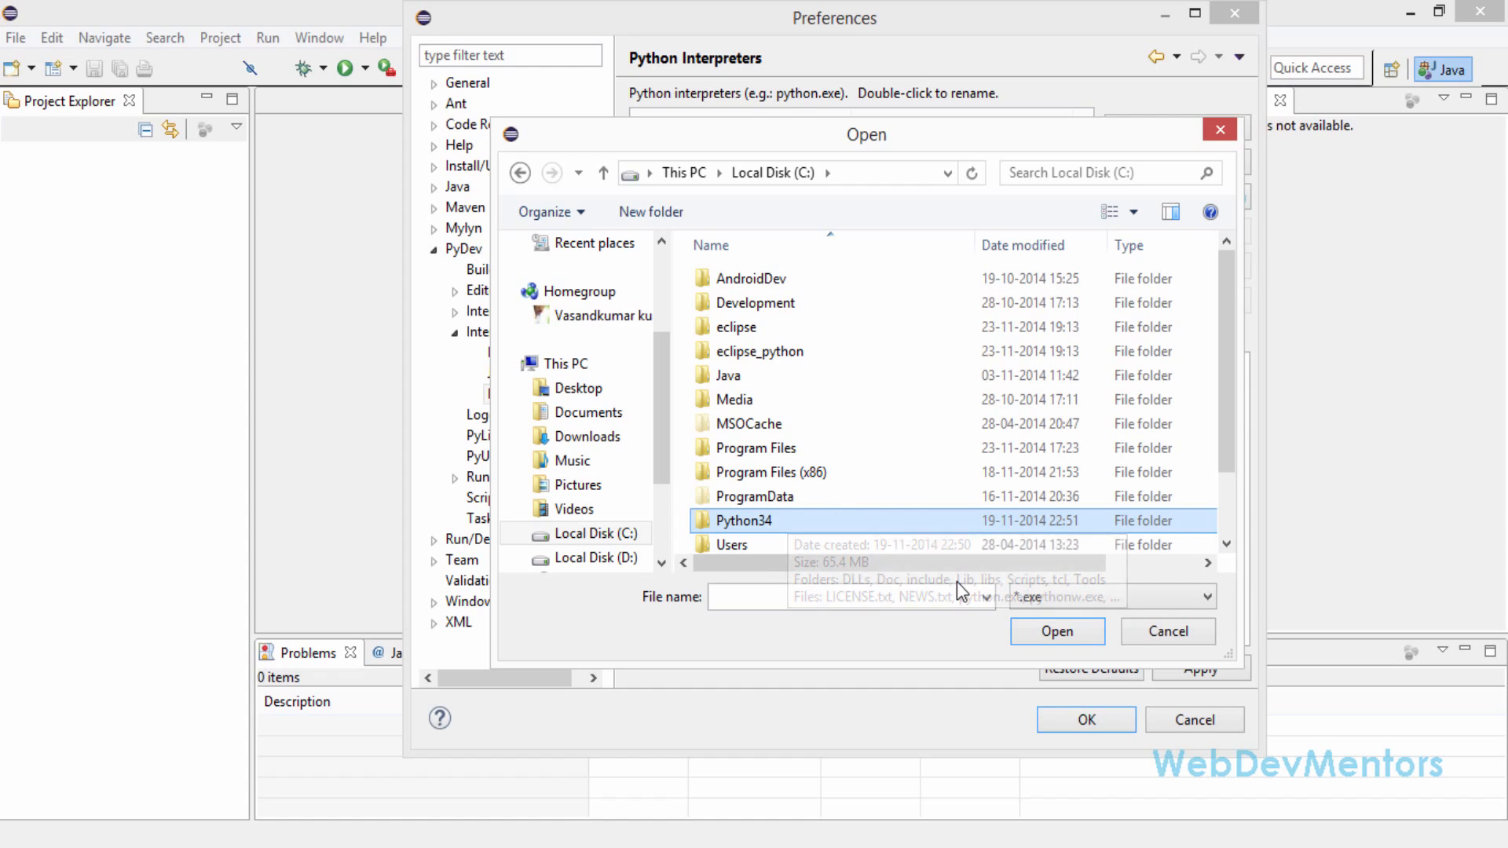
pyautogui.click(1024, 630)
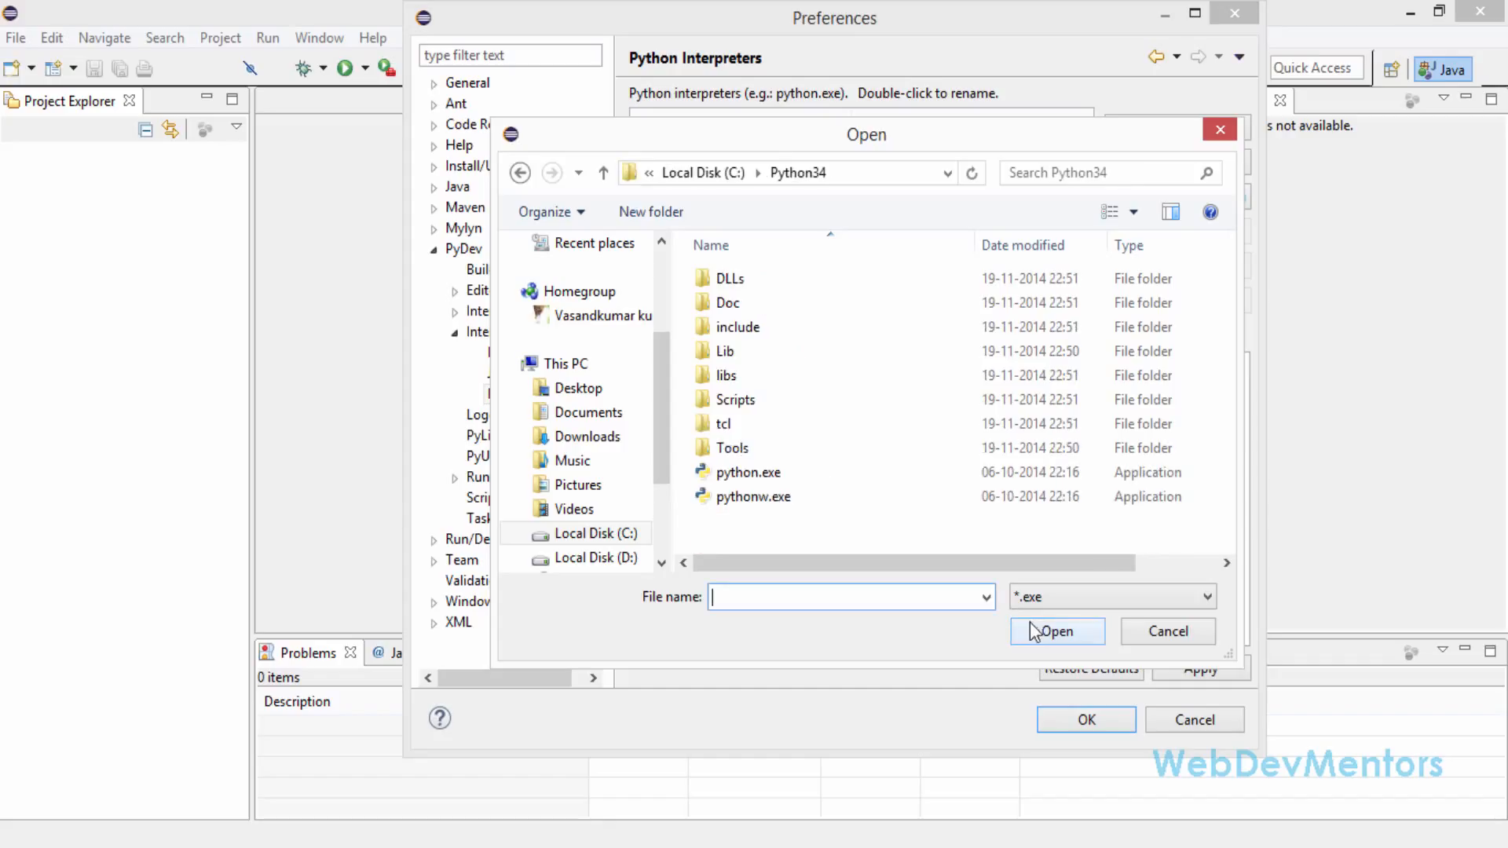
pyautogui.click(768, 475)
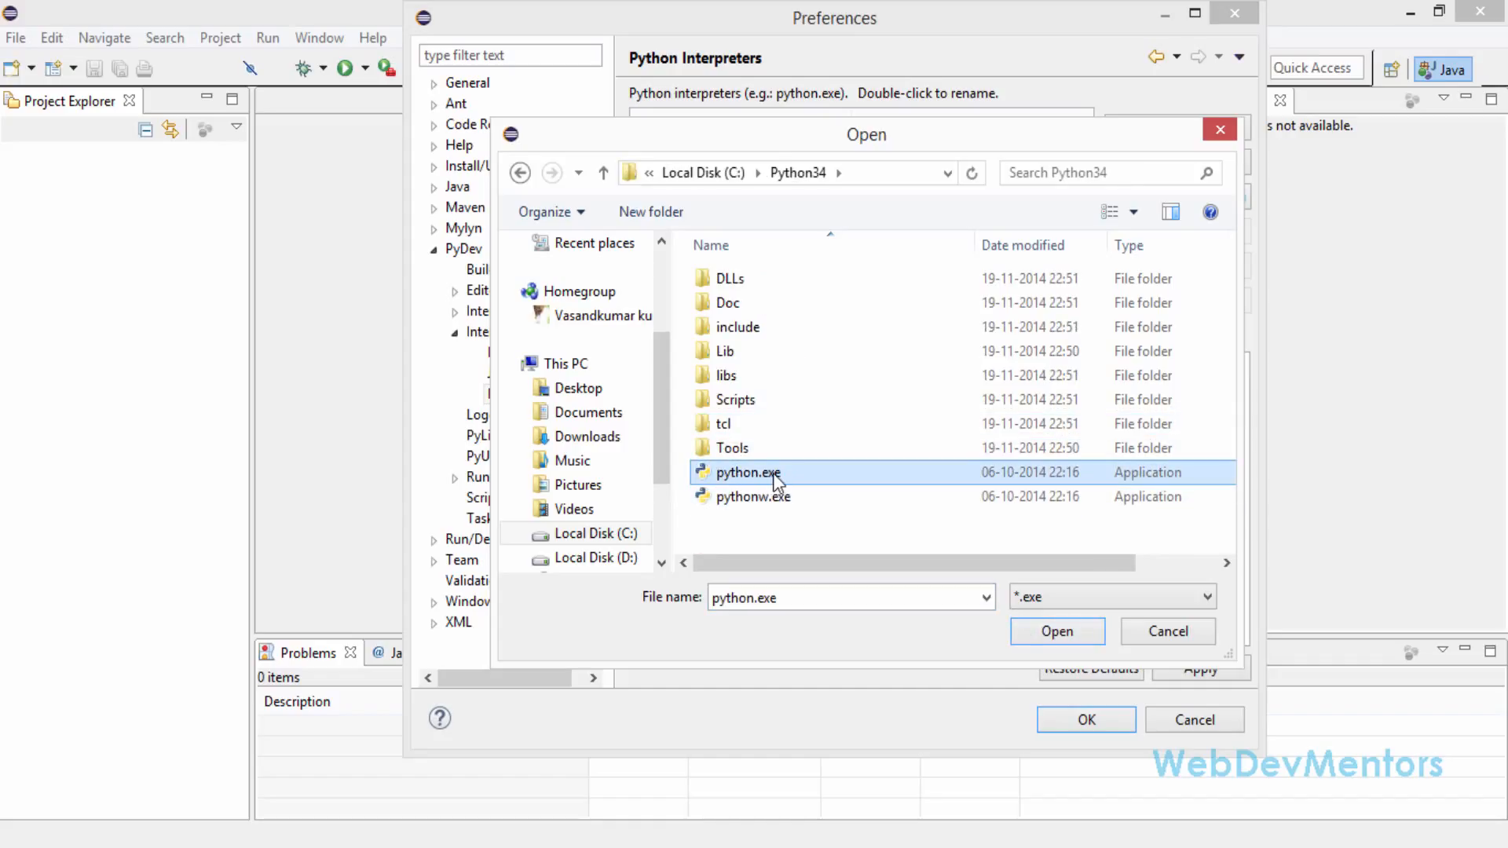
pyautogui.click(1052, 633)
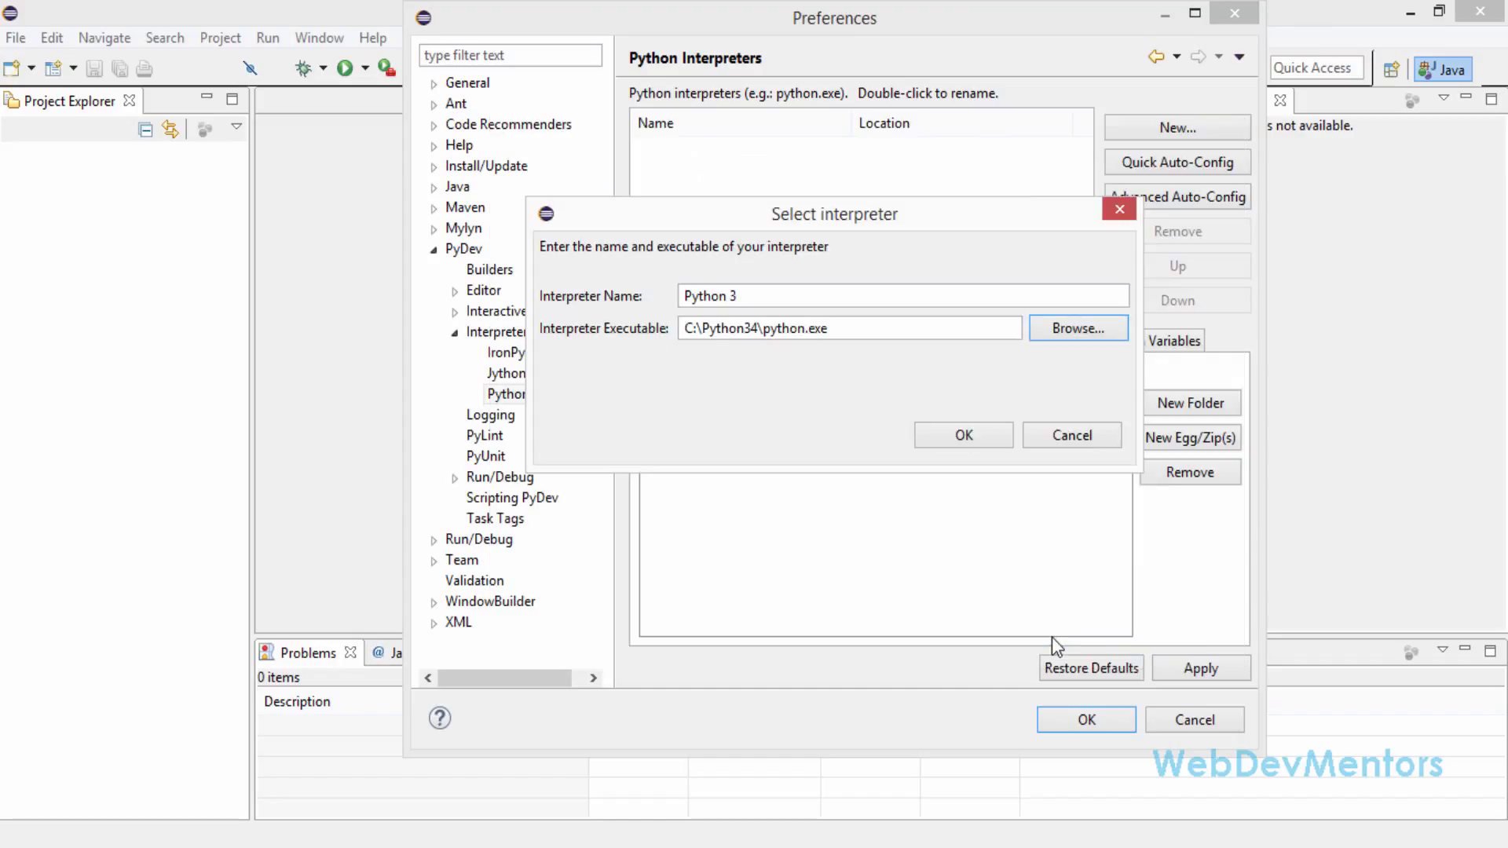
# Confirm the new interpreter with all four proposed Python34 folders in the system pythonpath and apply the preferences
pyautogui.click(950, 432)
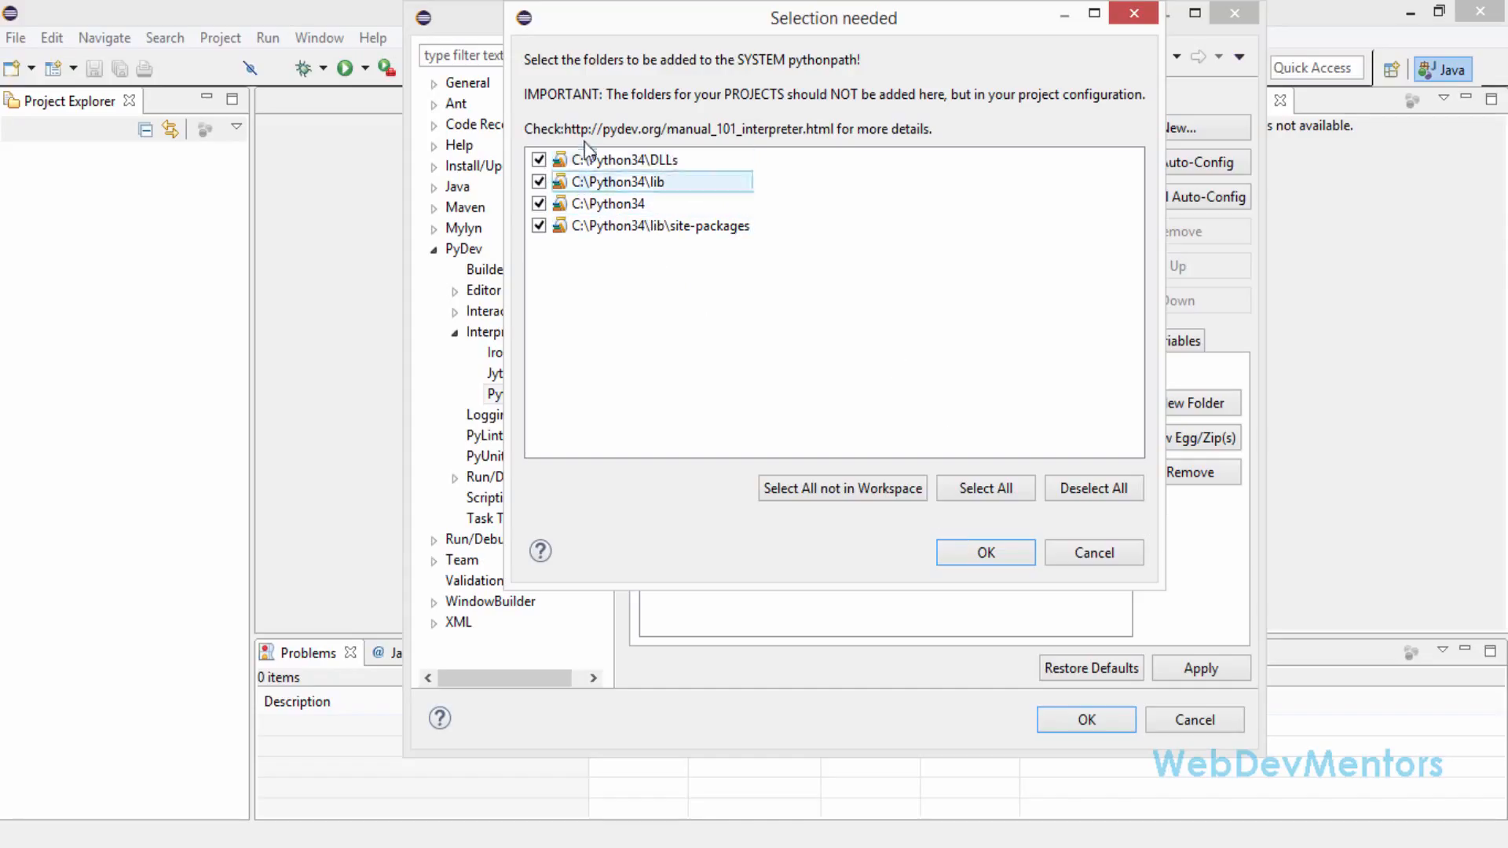
pyautogui.click(946, 552)
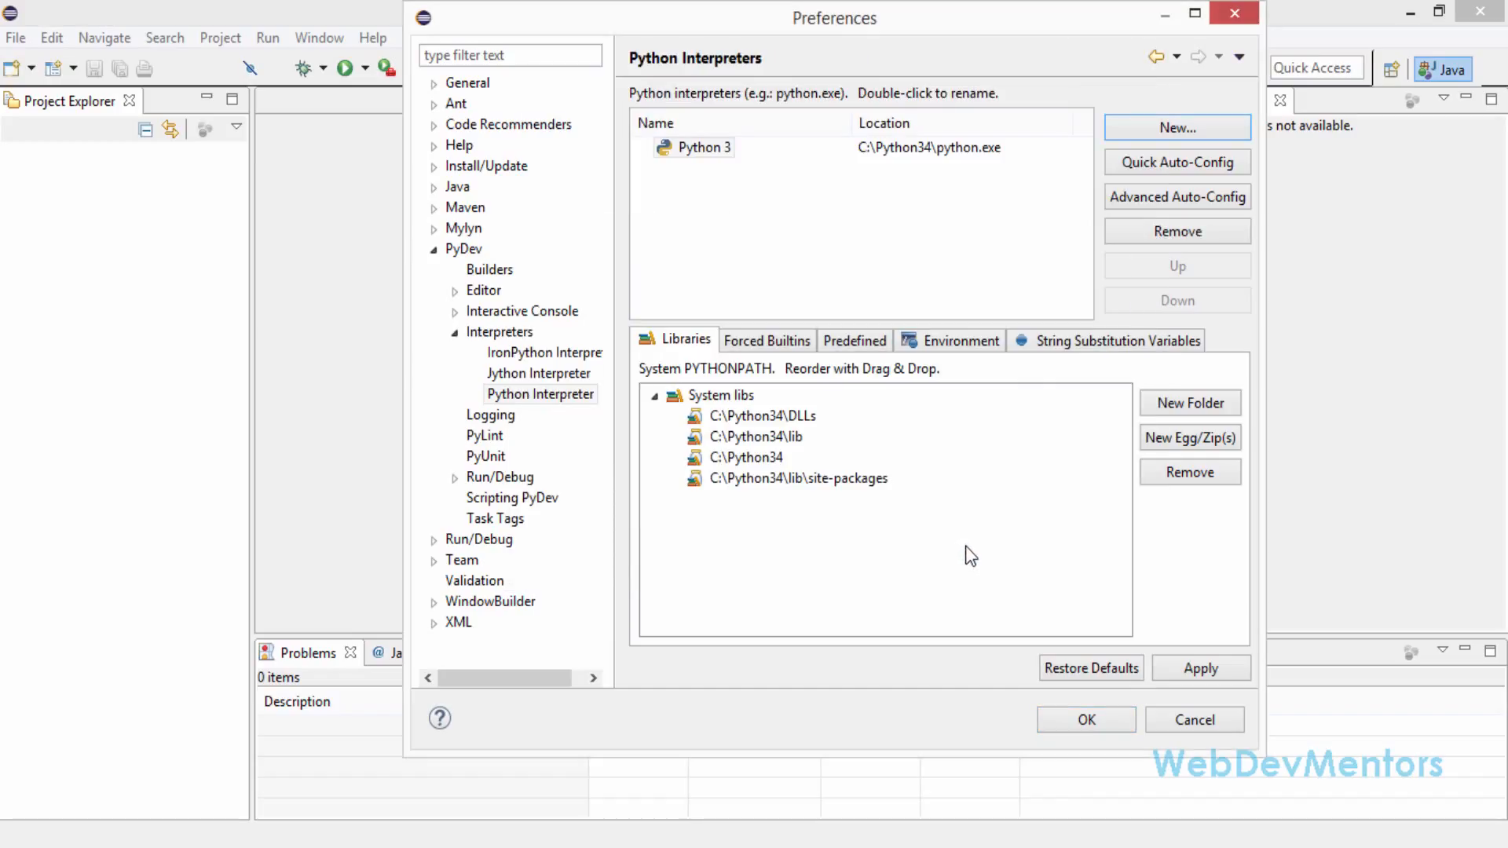
pyautogui.click(1207, 668)
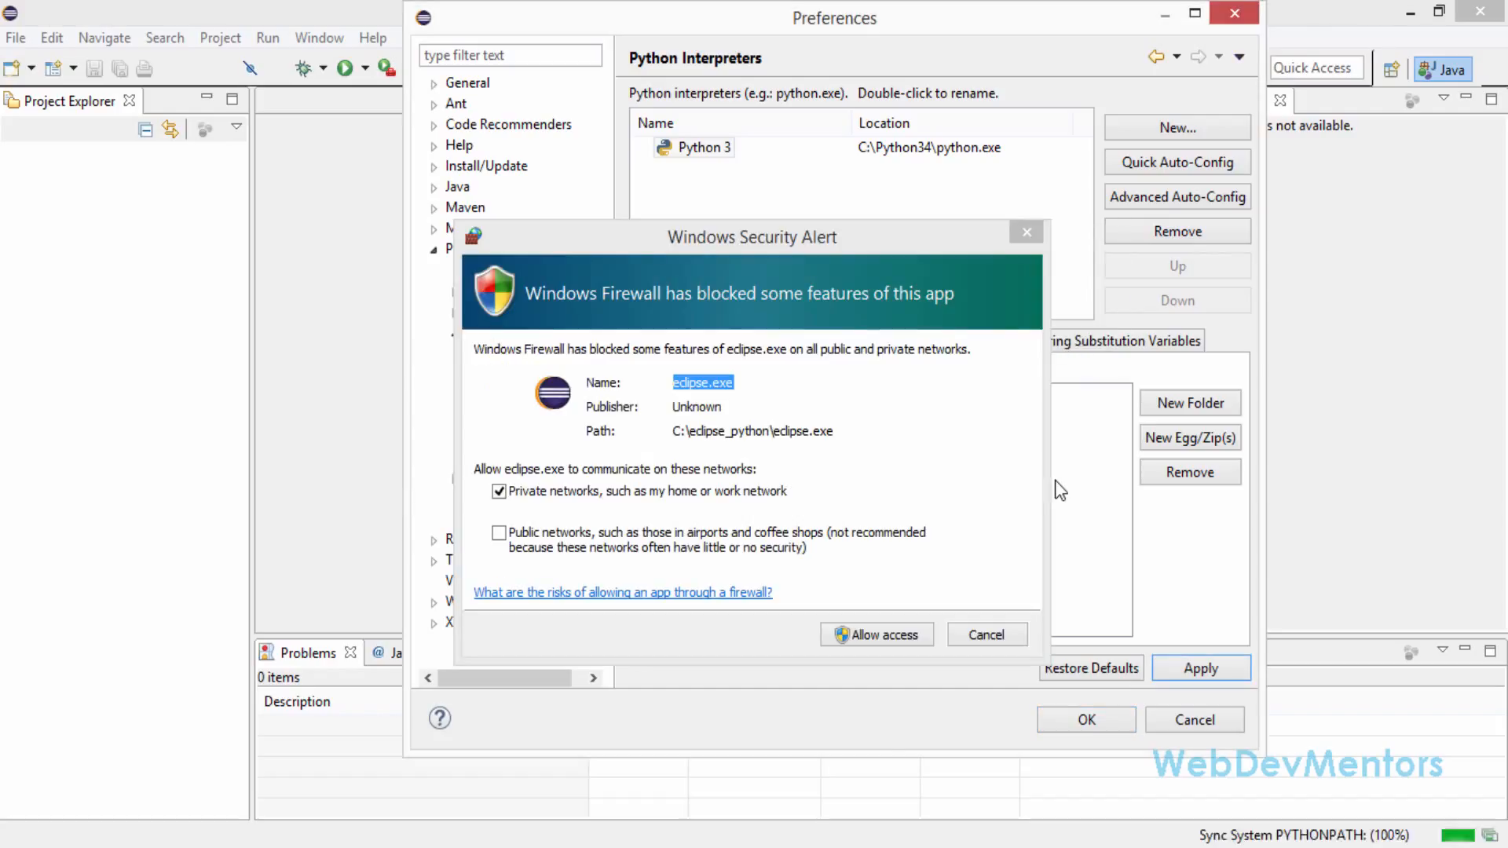
# Allow eclipse.exe through Windows Firewall on private networks and close the preferences with the changes saved
pyautogui.click(854, 629)
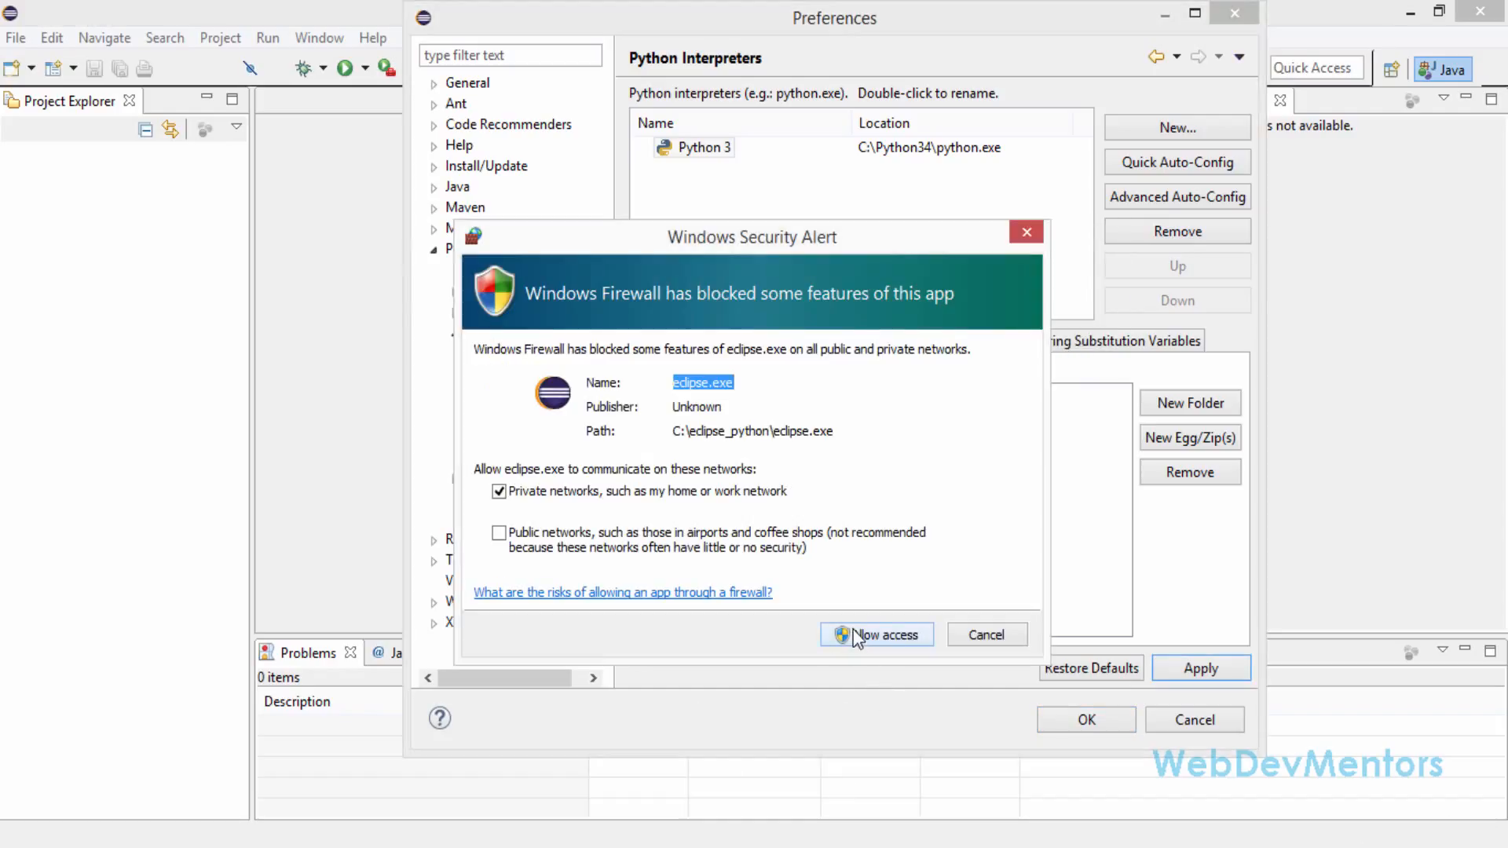
pyautogui.click(855, 634)
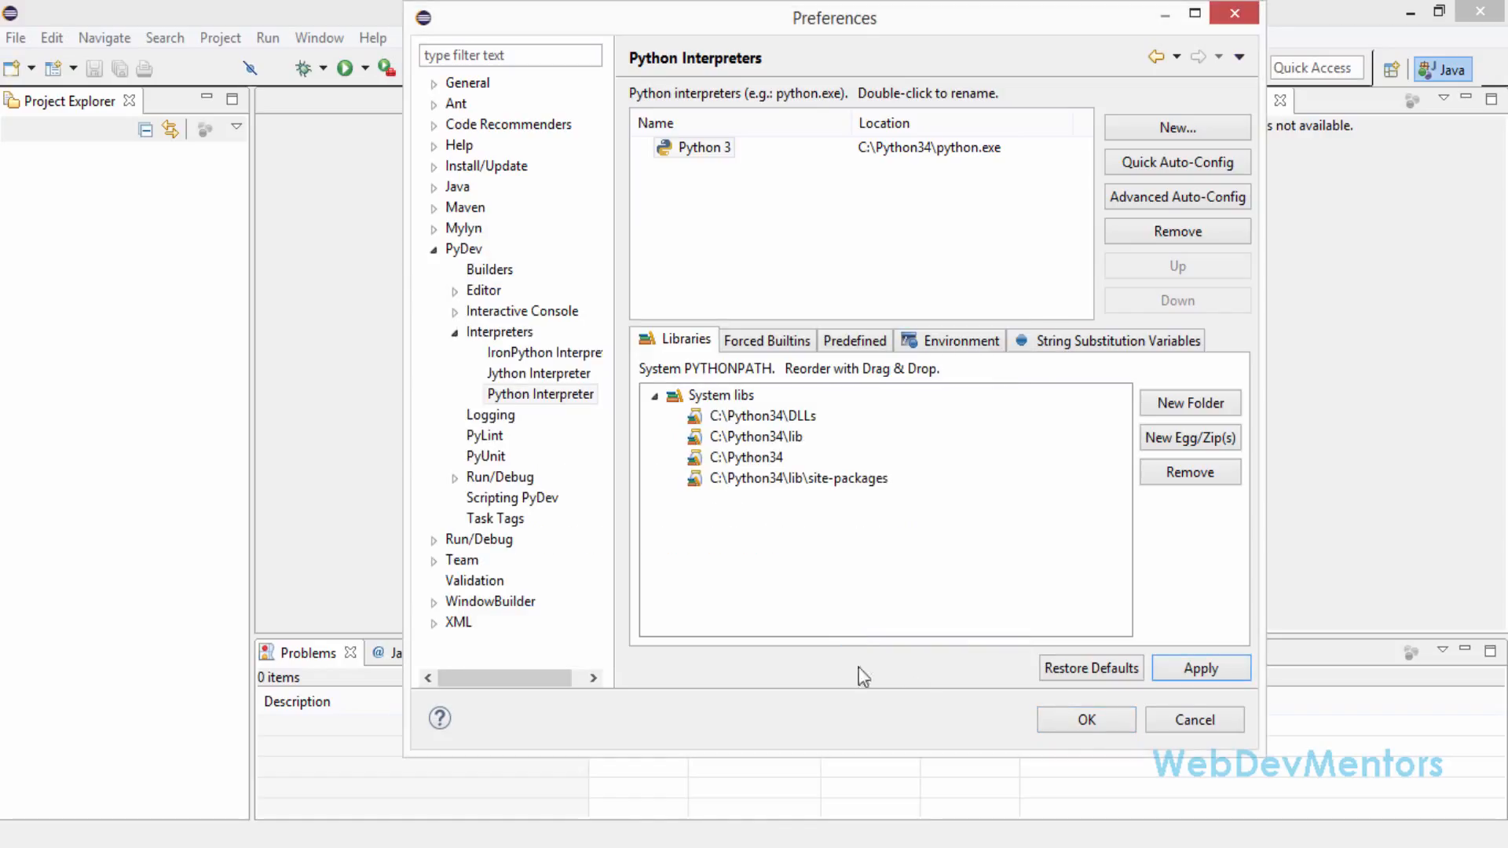
pyautogui.click(1086, 720)
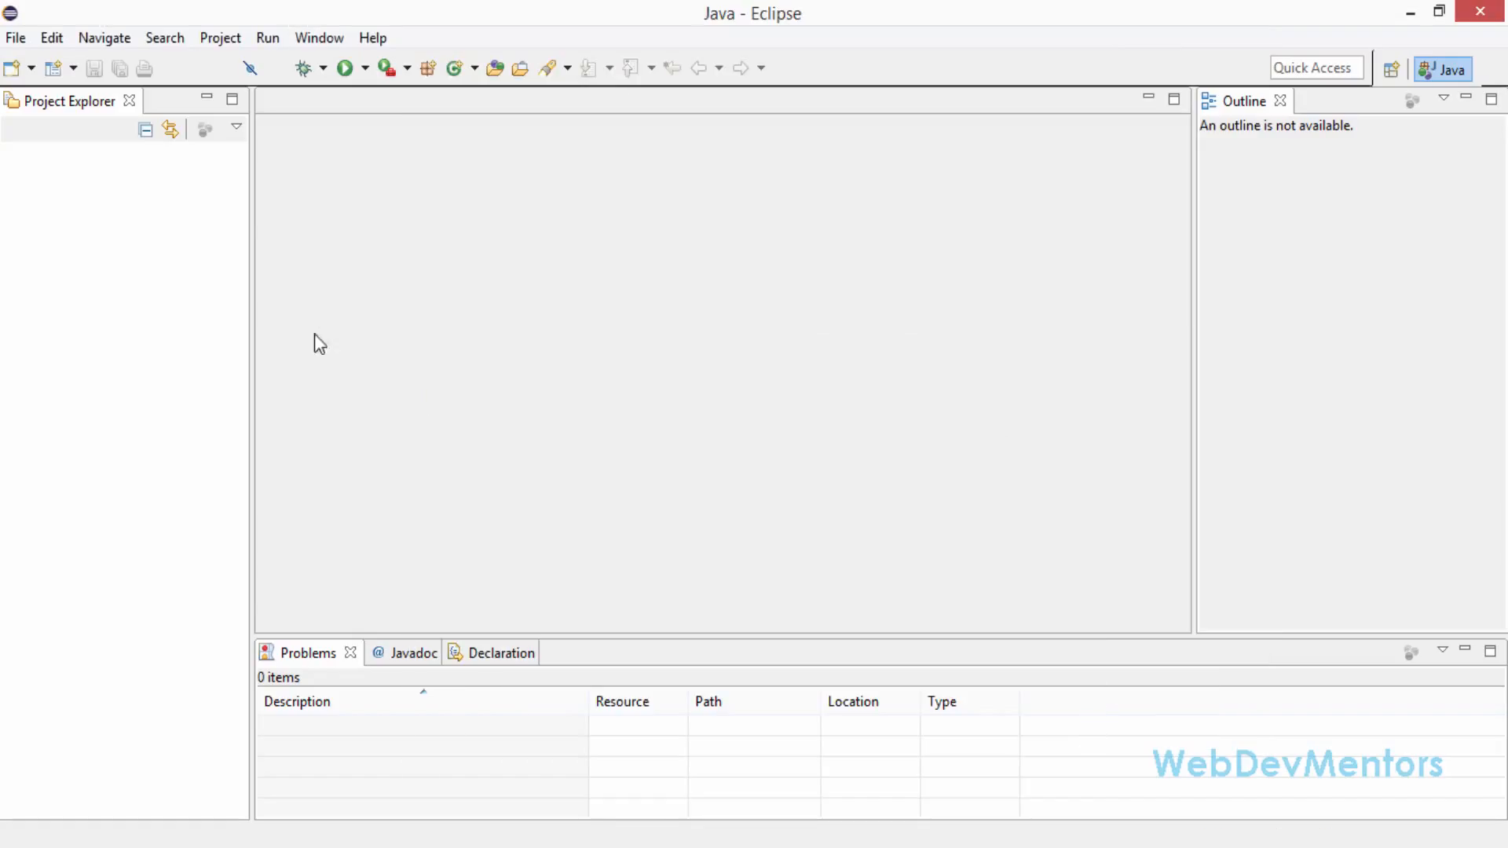
# Start a new project with the PyDev Project wizard
pyautogui.click(16, 37)
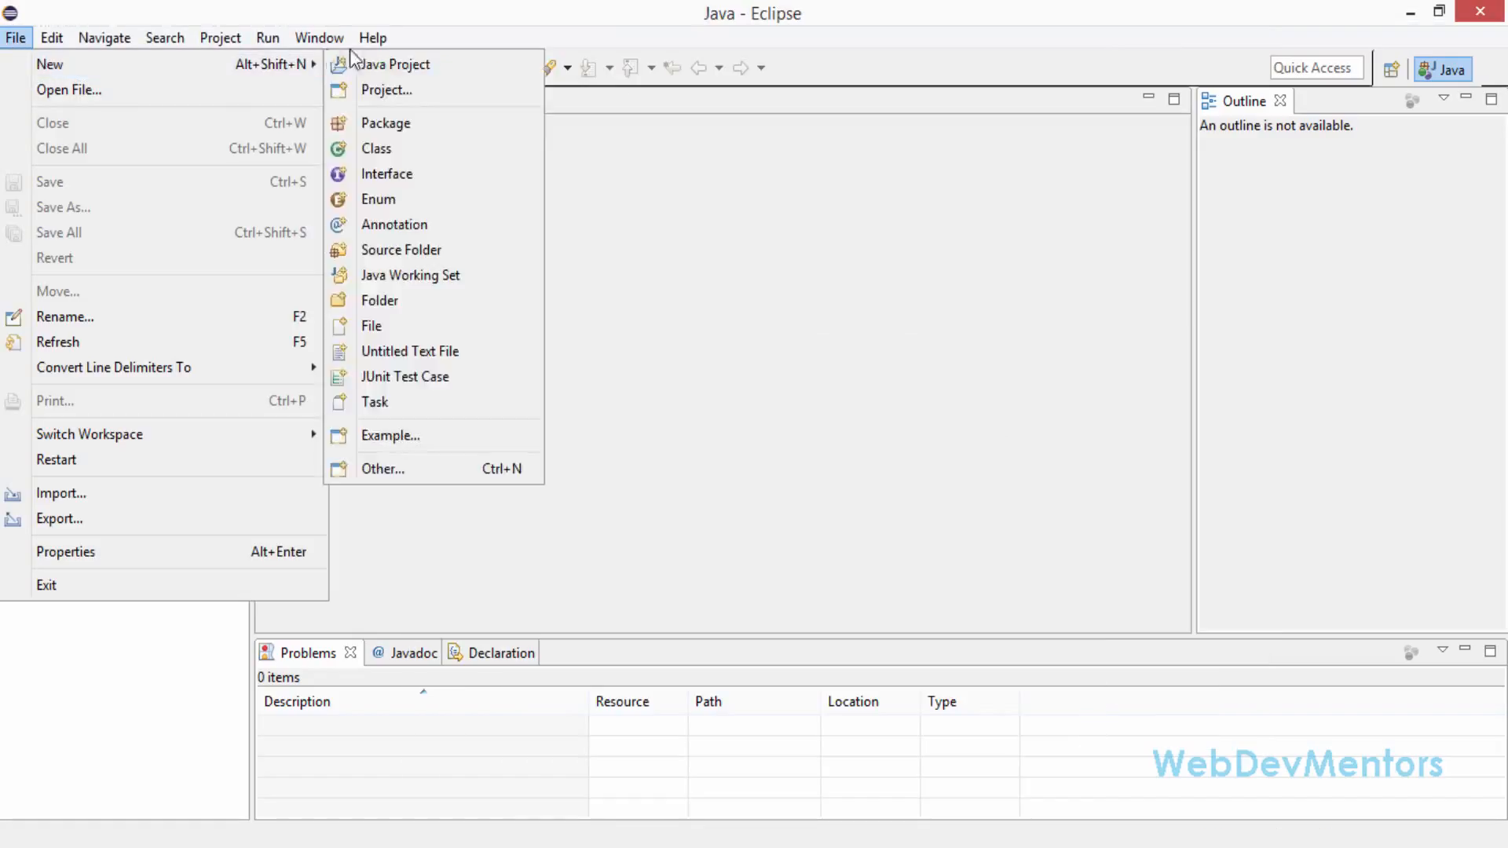
pyautogui.moveTo(303, 69)
pyautogui.click(363, 82)
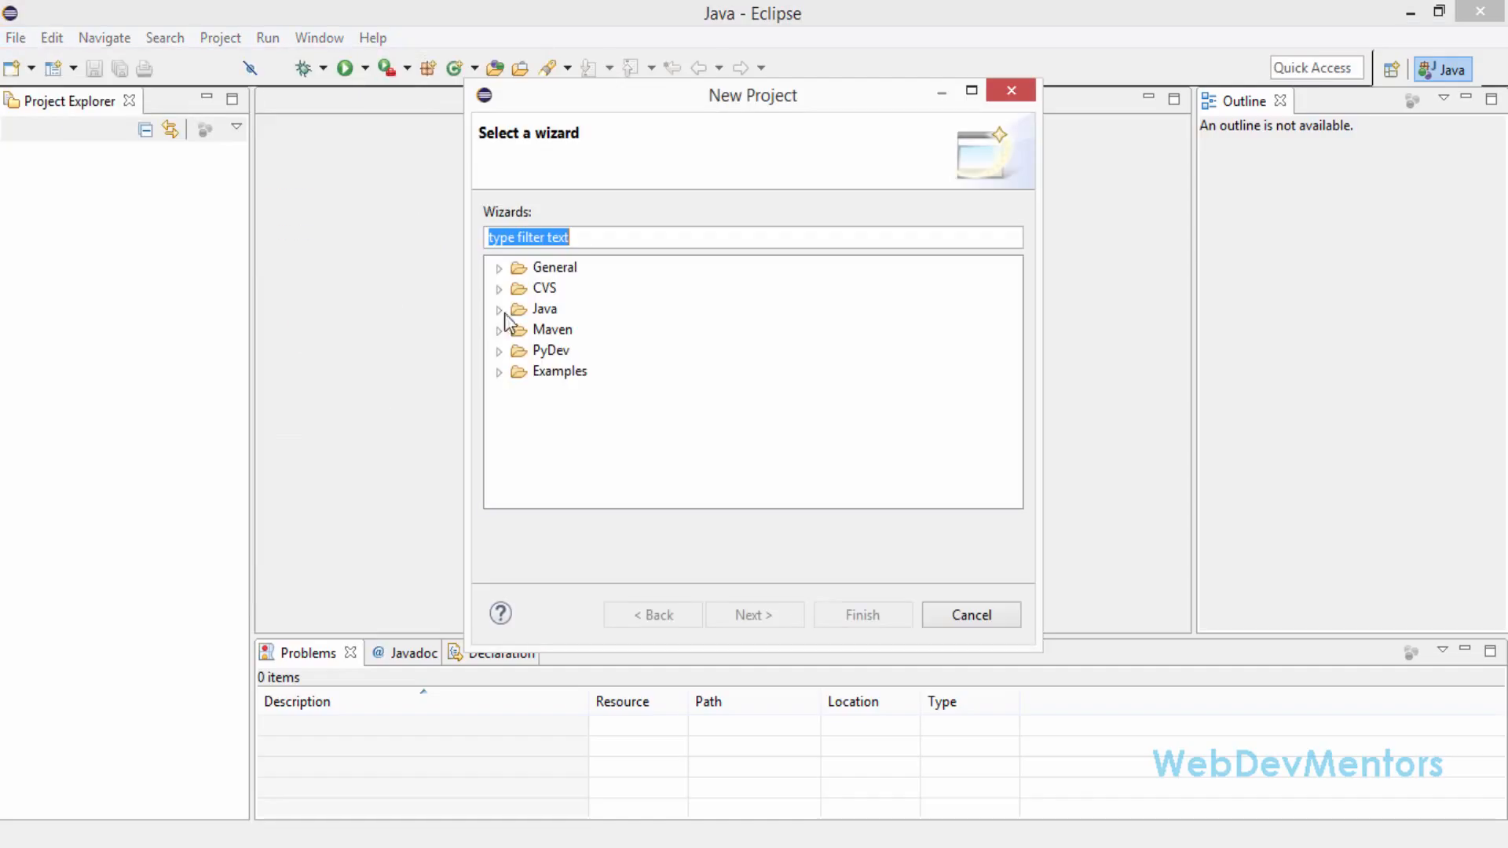
pyautogui.click(522, 349)
pyautogui.click(505, 351)
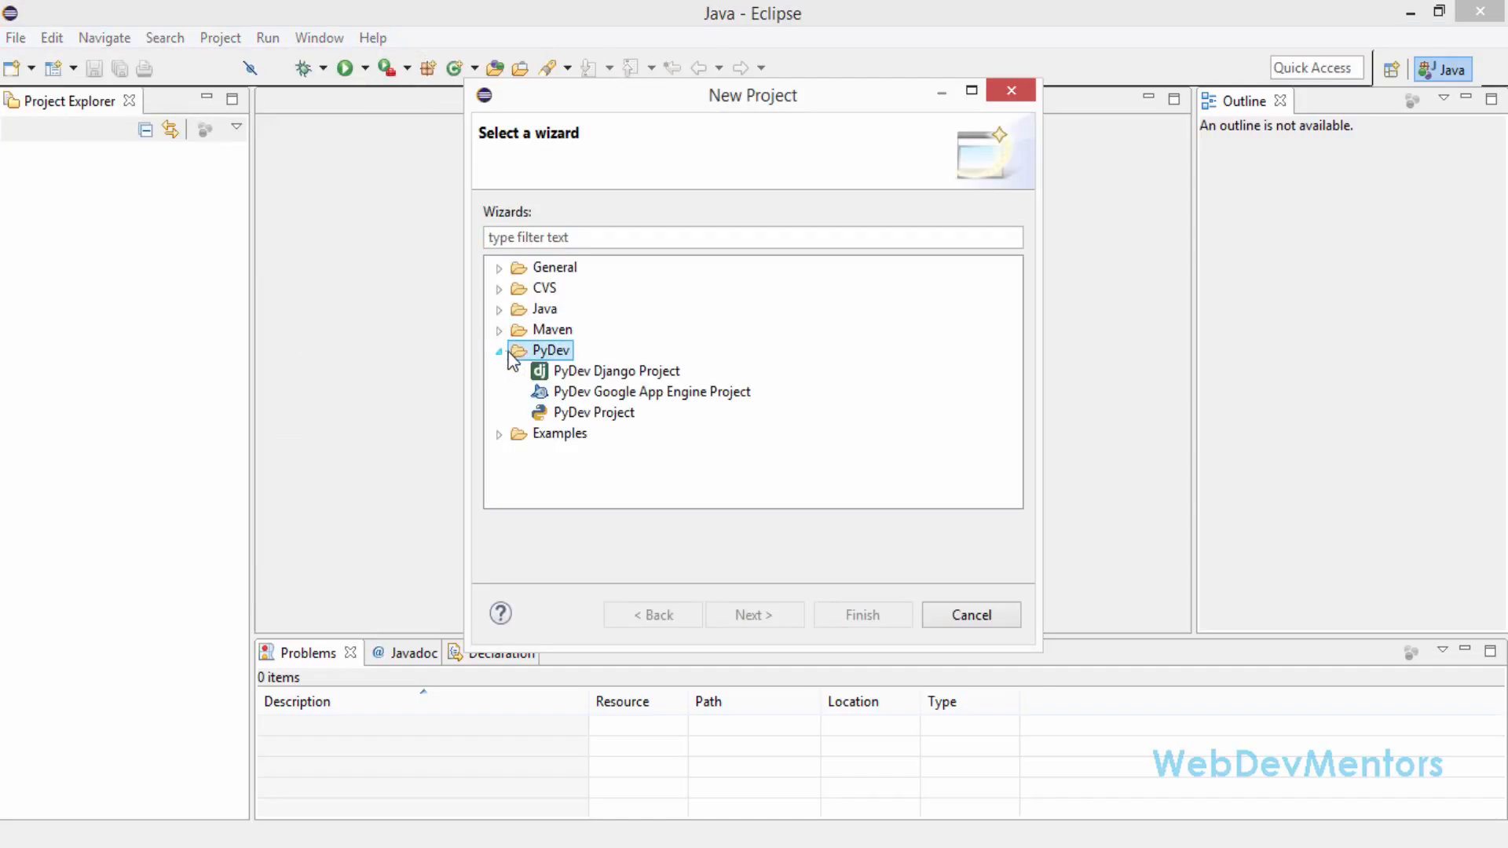
pyautogui.click(591, 412)
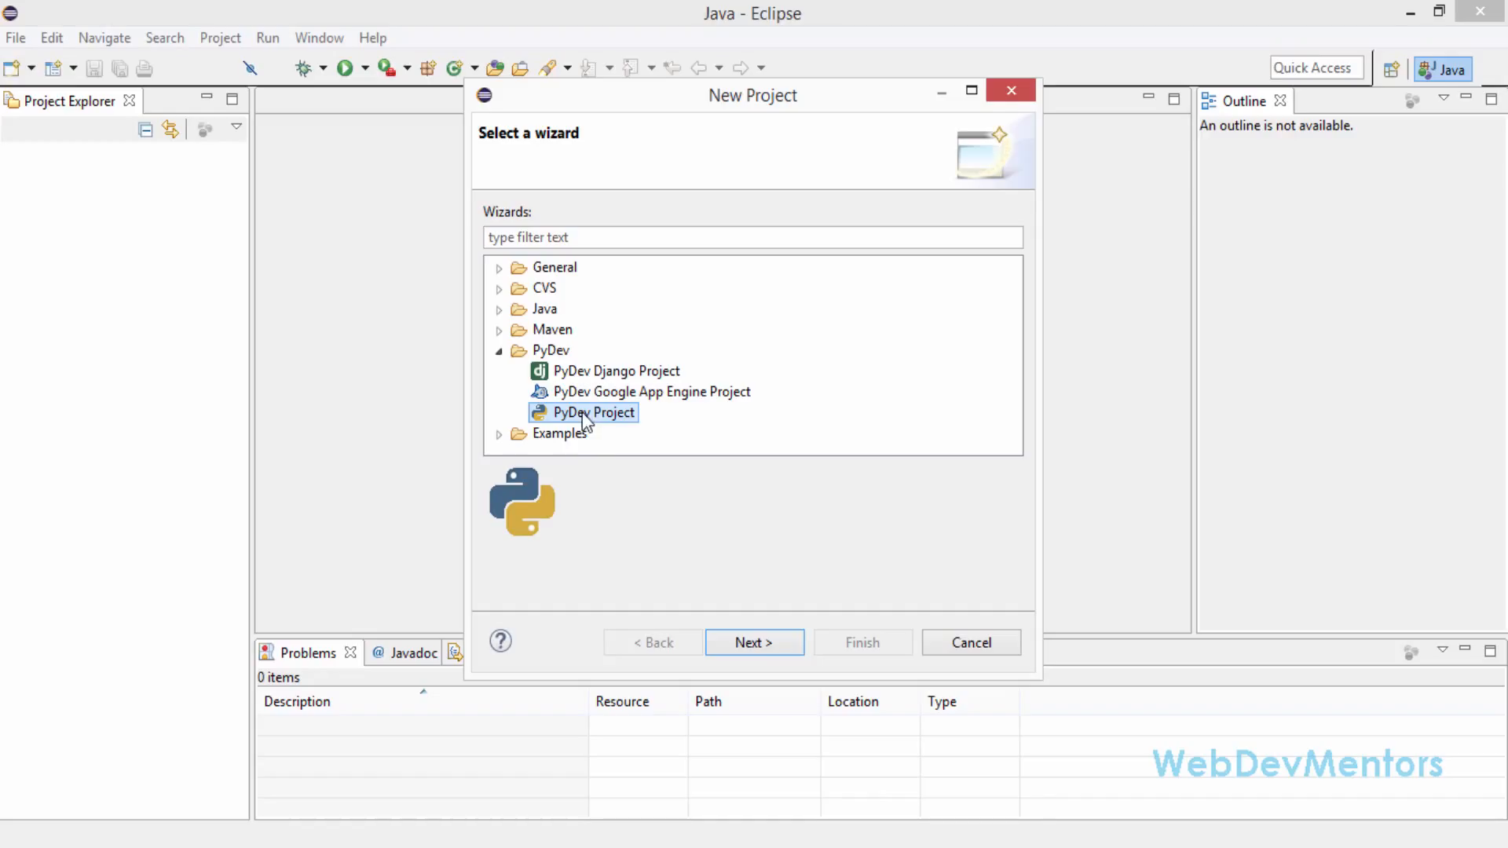
pyautogui.click(756, 642)
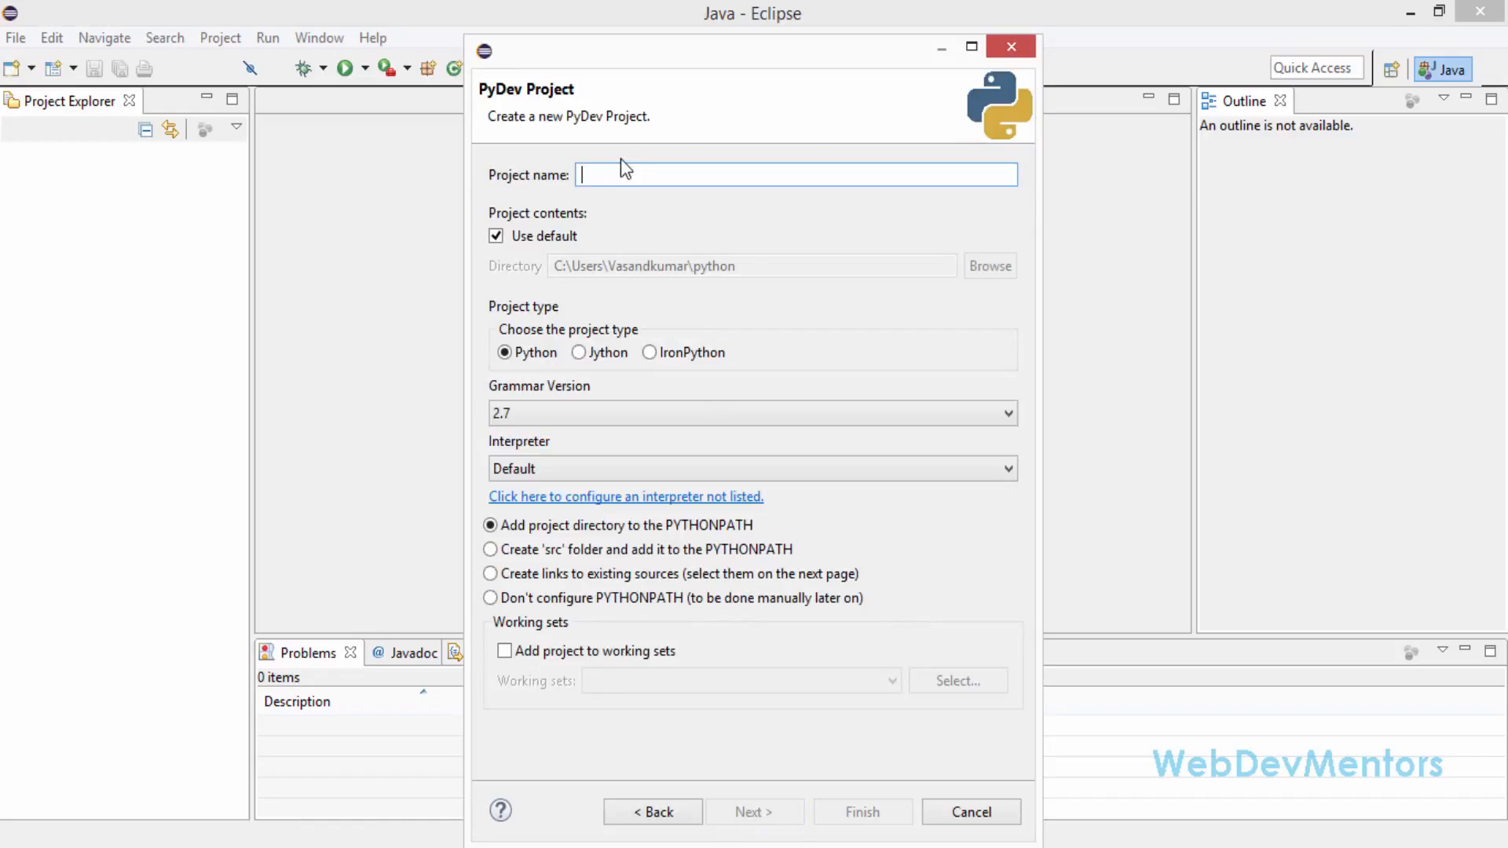
# Name the project HelloWorld, keep the Python project type and set the grammar version to 3.0
pyautogui.write('HelloW')
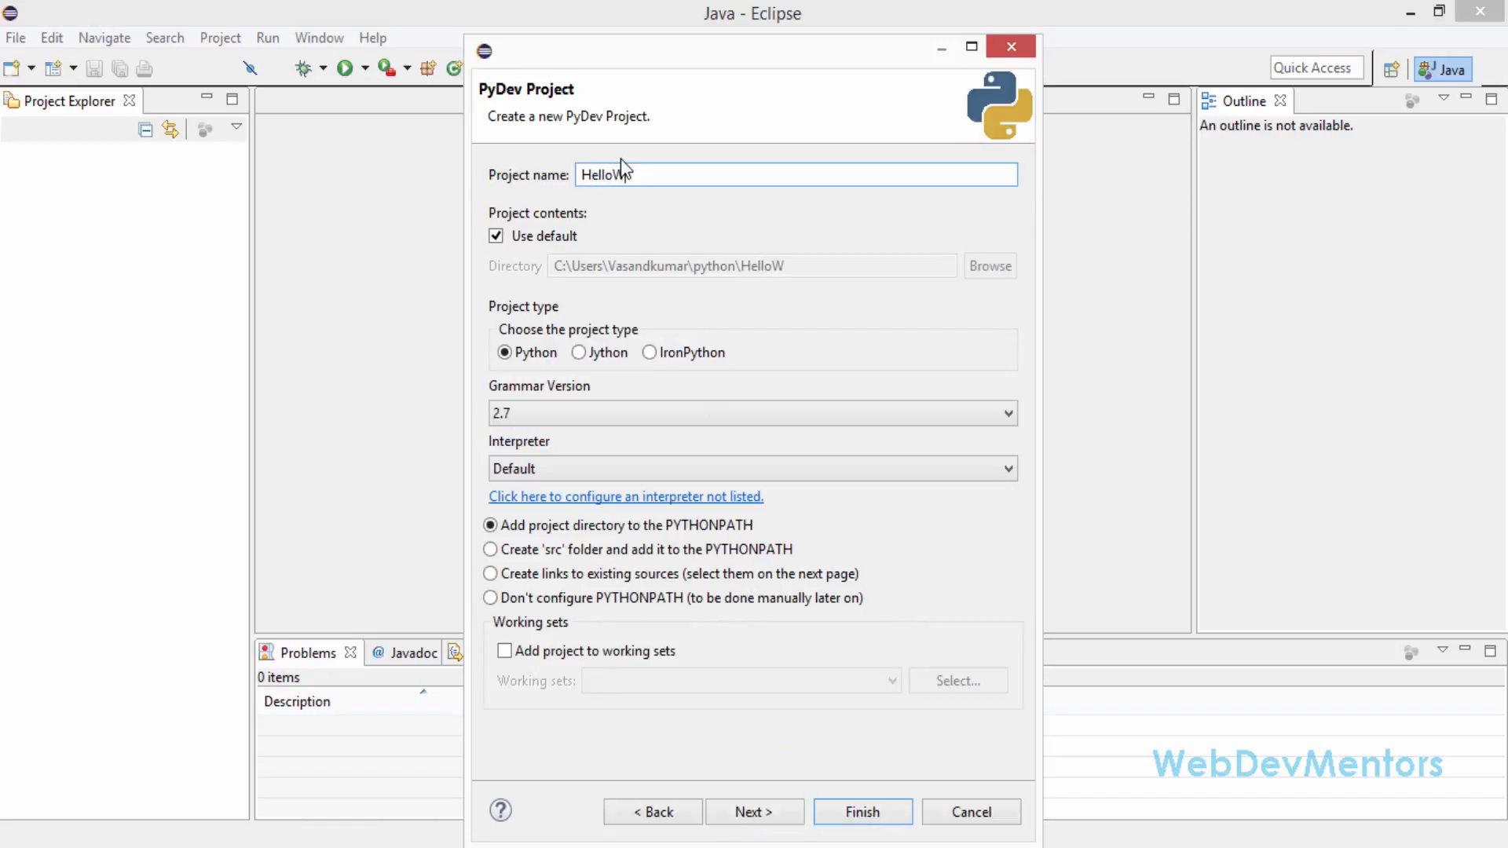
pyautogui.write('orld')
pyautogui.click(528, 352)
pyautogui.click(536, 416)
pyautogui.click(534, 554)
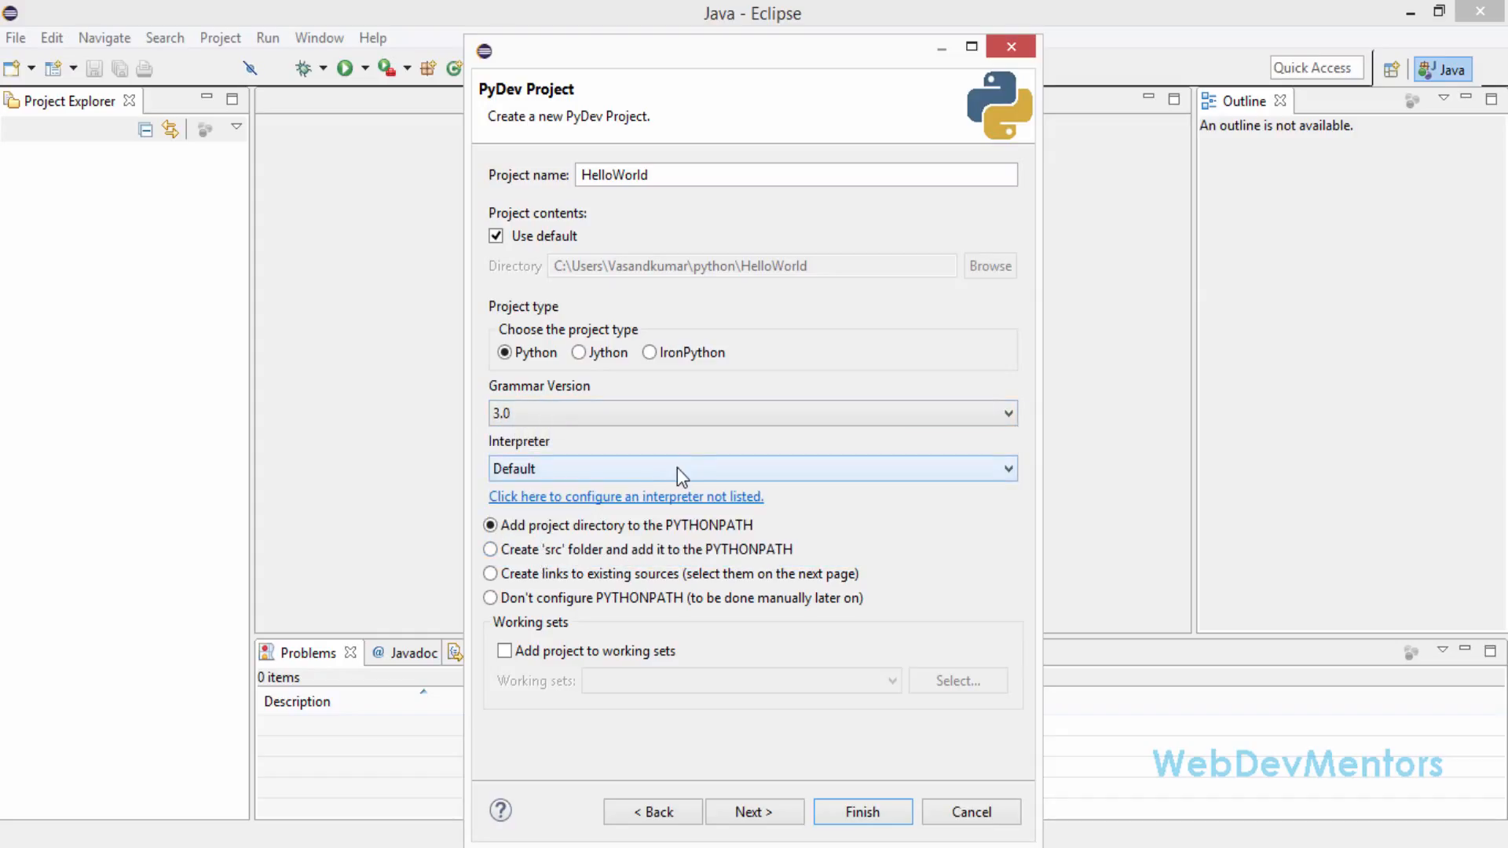
pyautogui.click(613, 410)
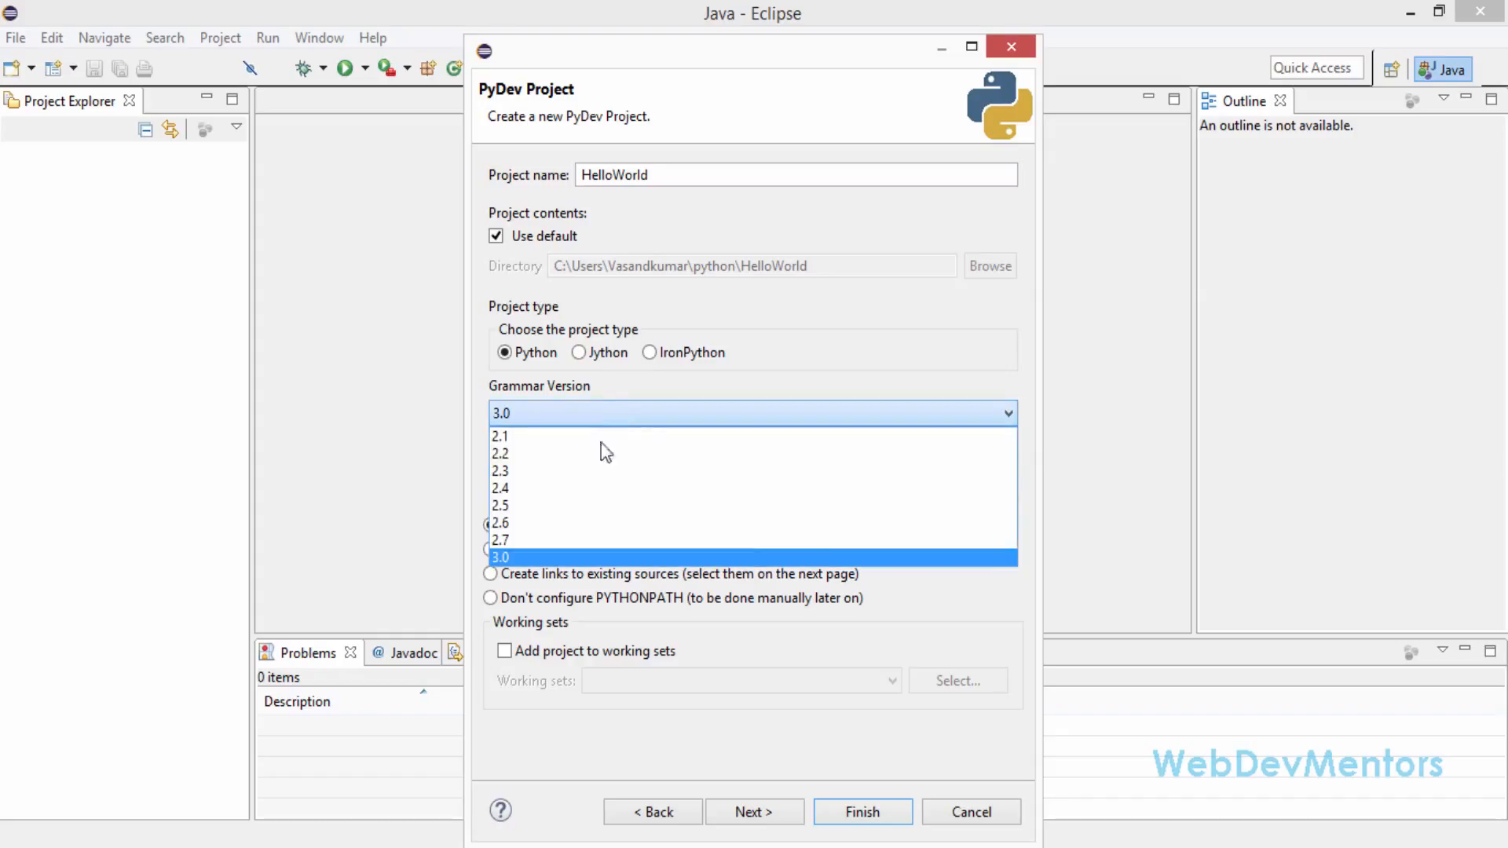
pyautogui.click(518, 557)
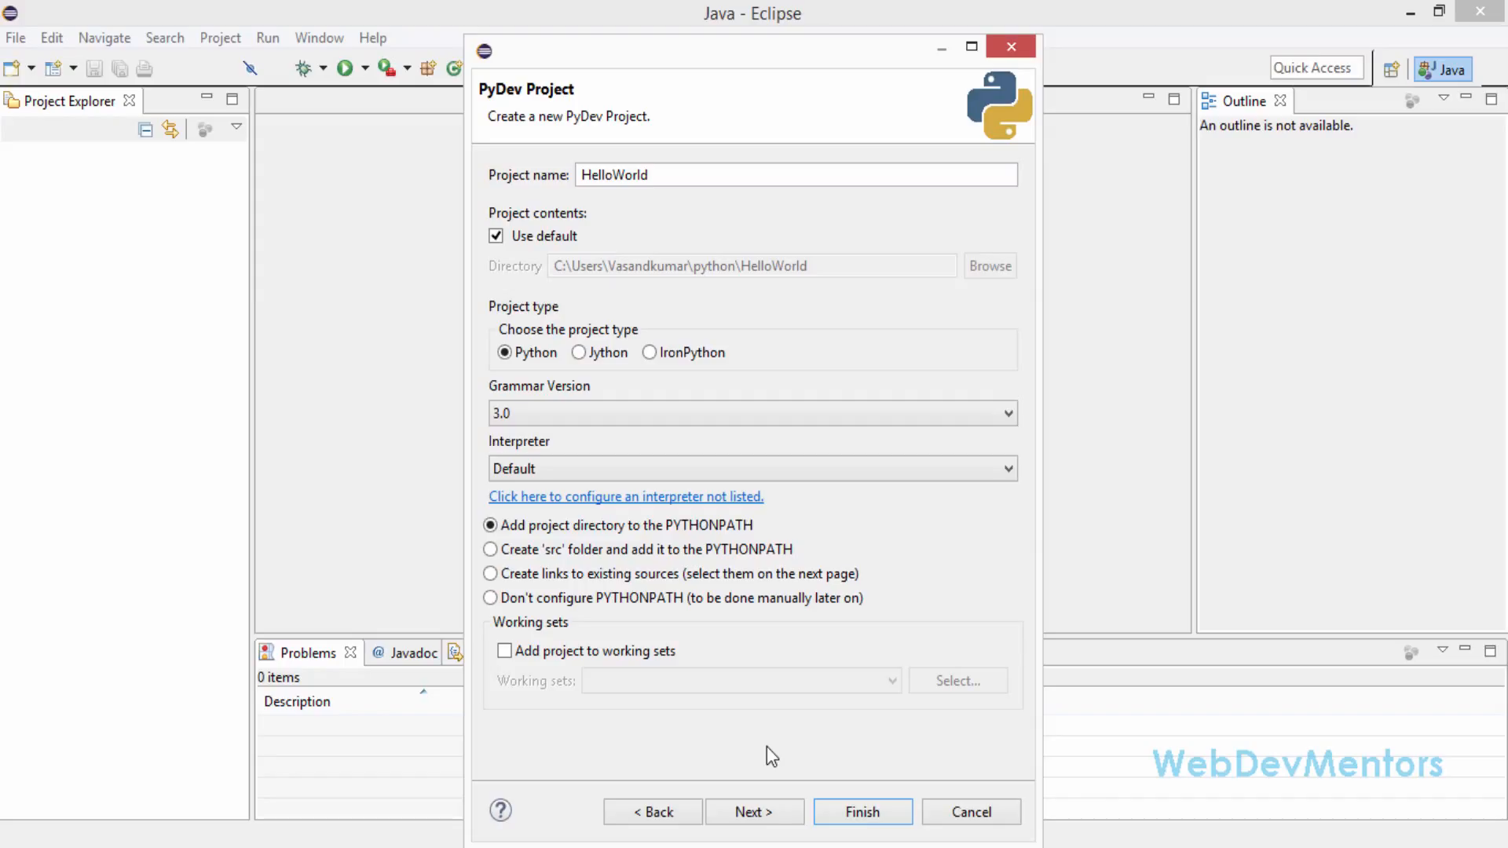
# Finish creating the project with its associated PyDev perspective opened, and narrow the PyDev Package Explorer
pyautogui.click(766, 813)
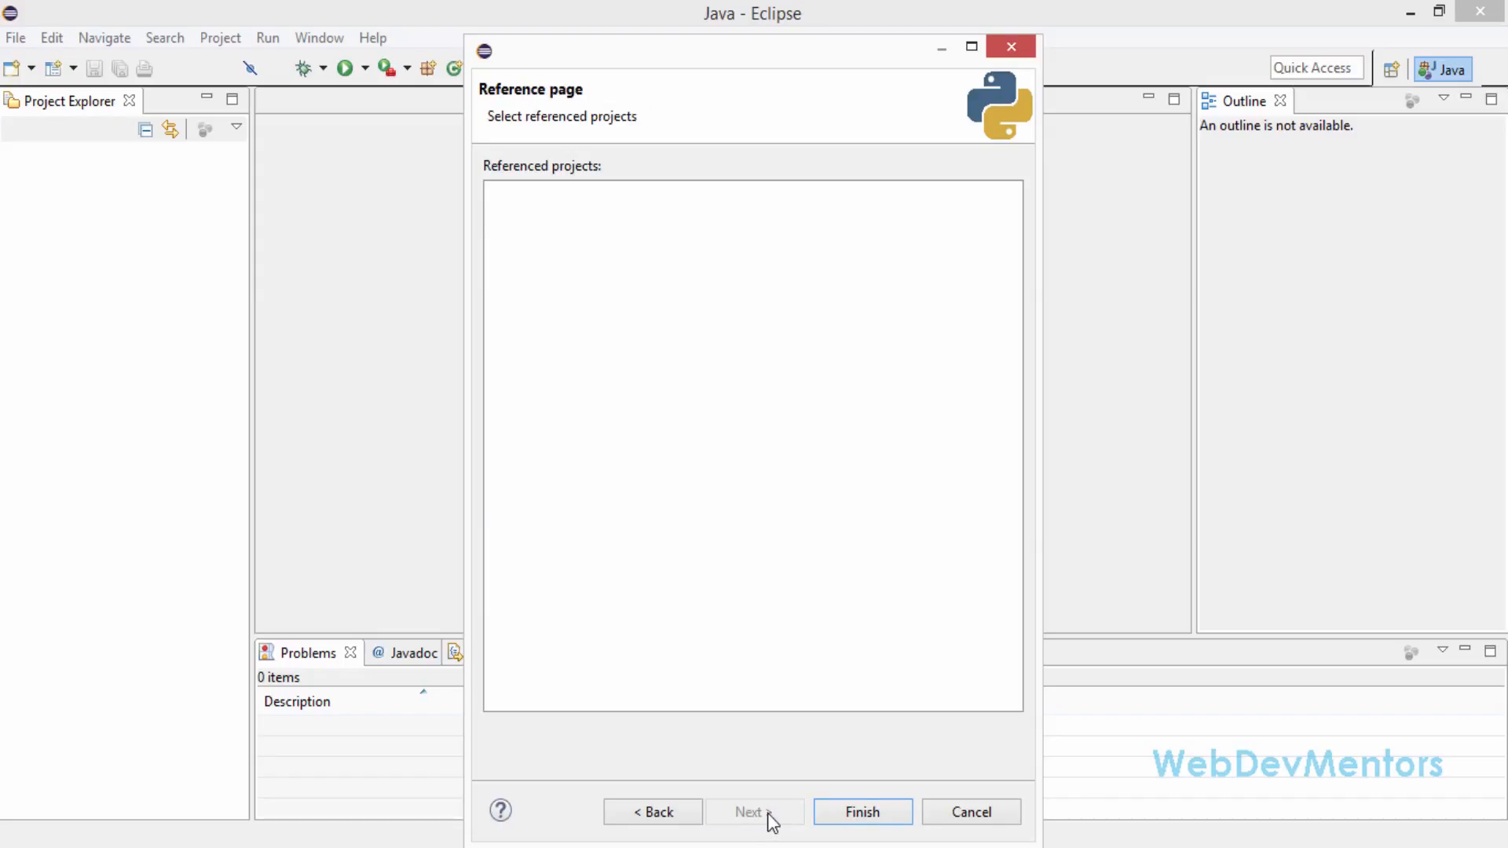
pyautogui.click(864, 815)
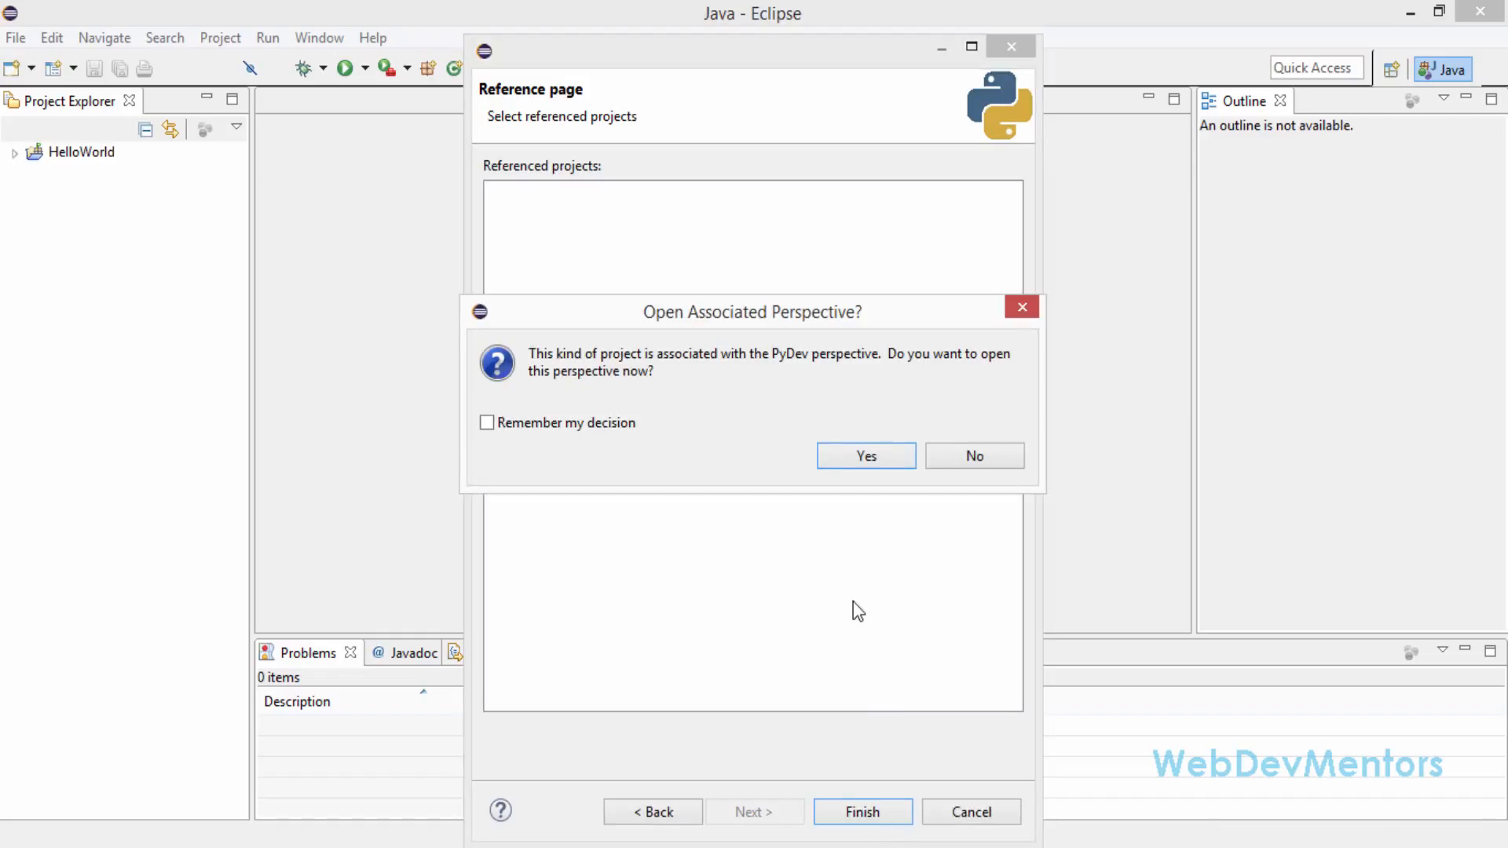
pyautogui.click(887, 459)
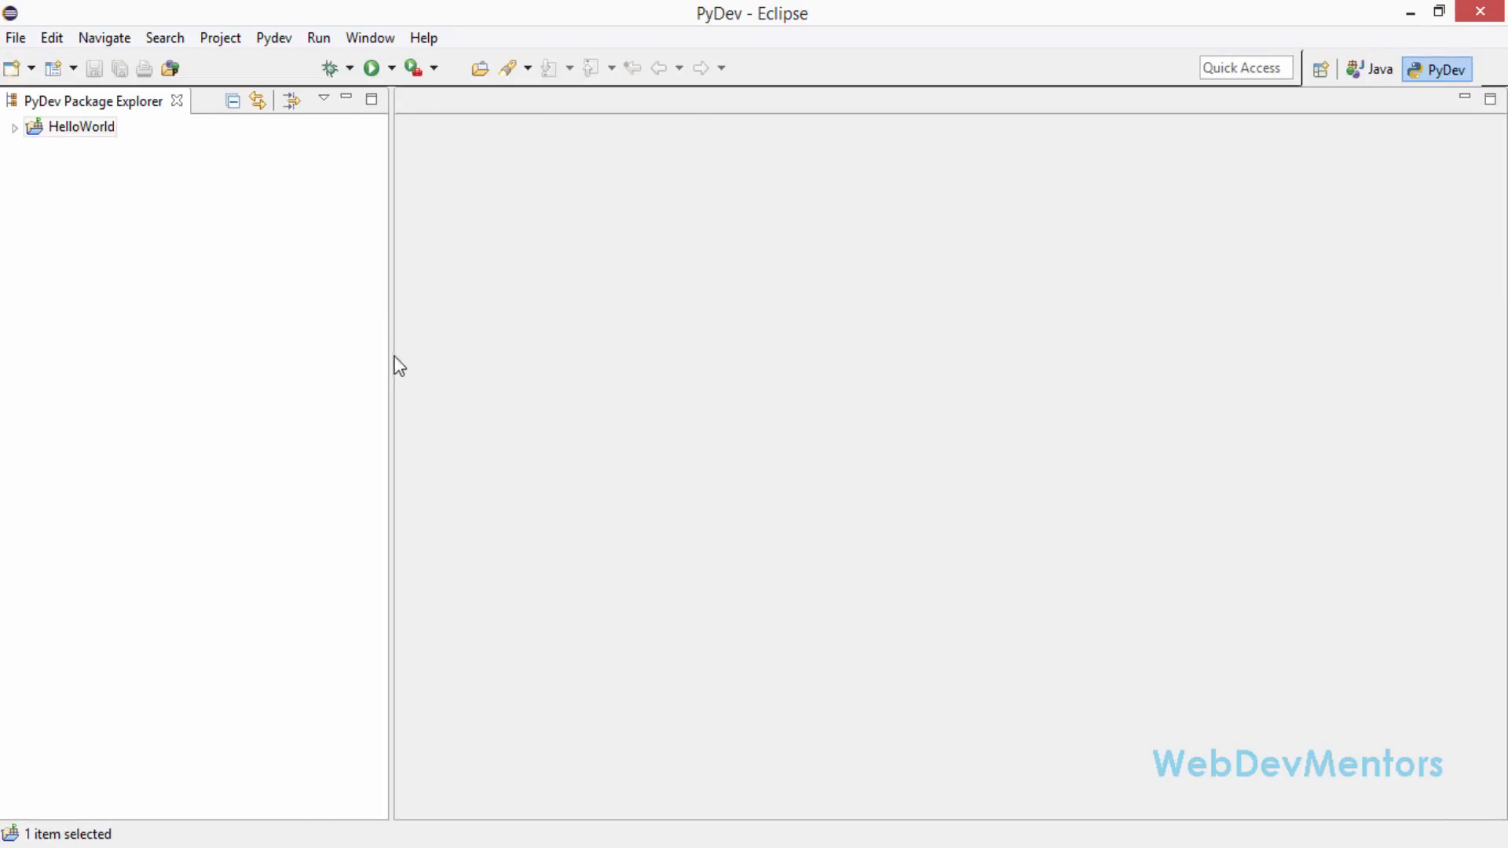
pyautogui.moveTo(392, 364); pyautogui.dragTo(268, 368)
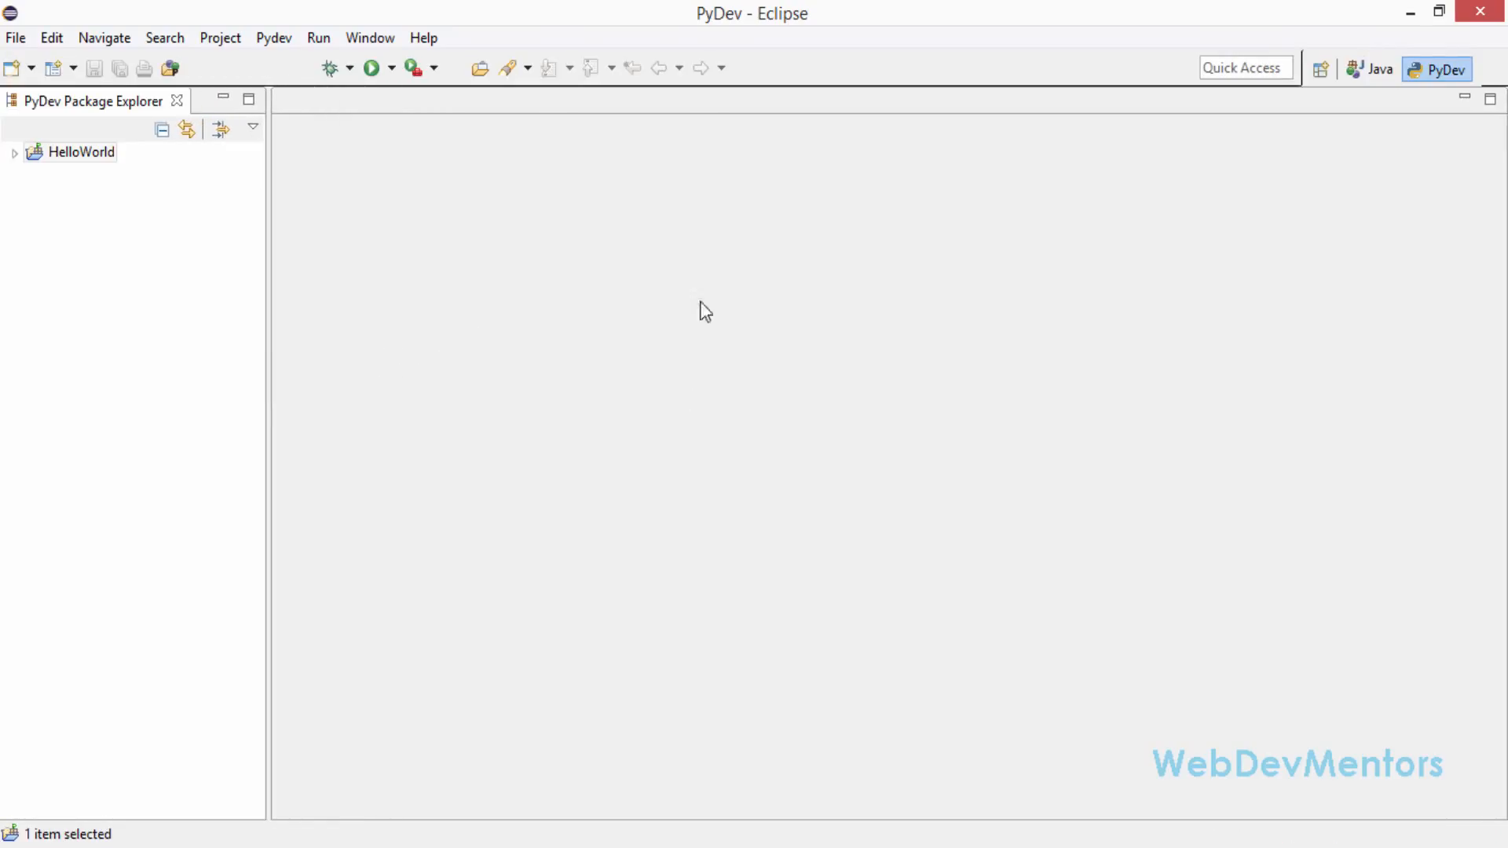
# Expand the HelloWorld project and its Python 3 interpreter entry to view the libraries it contains
pyautogui.click(63, 157)
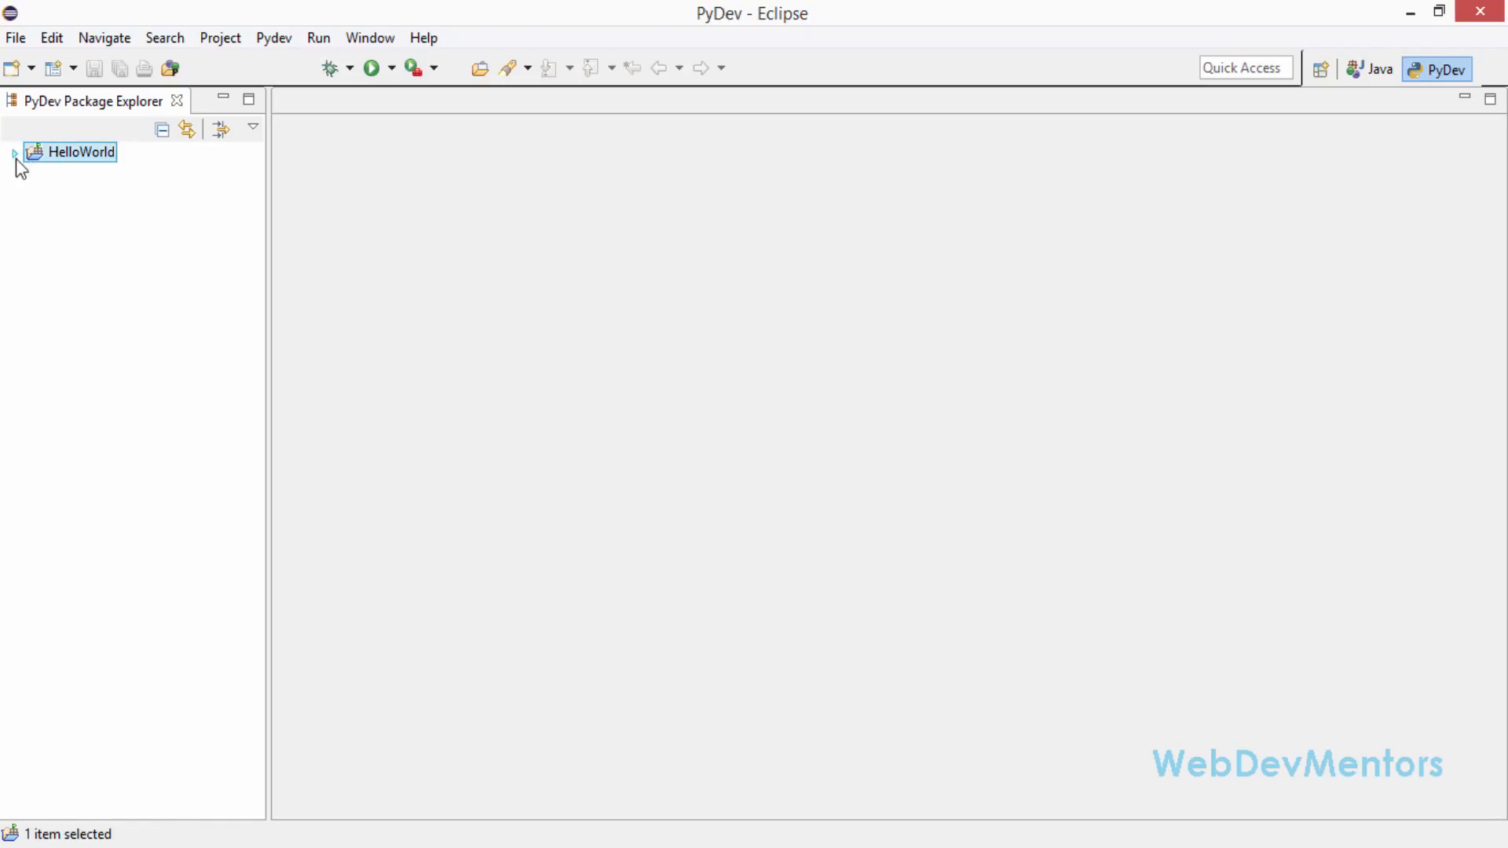
pyautogui.click(14, 153)
pyautogui.click(56, 174)
pyautogui.click(36, 175)
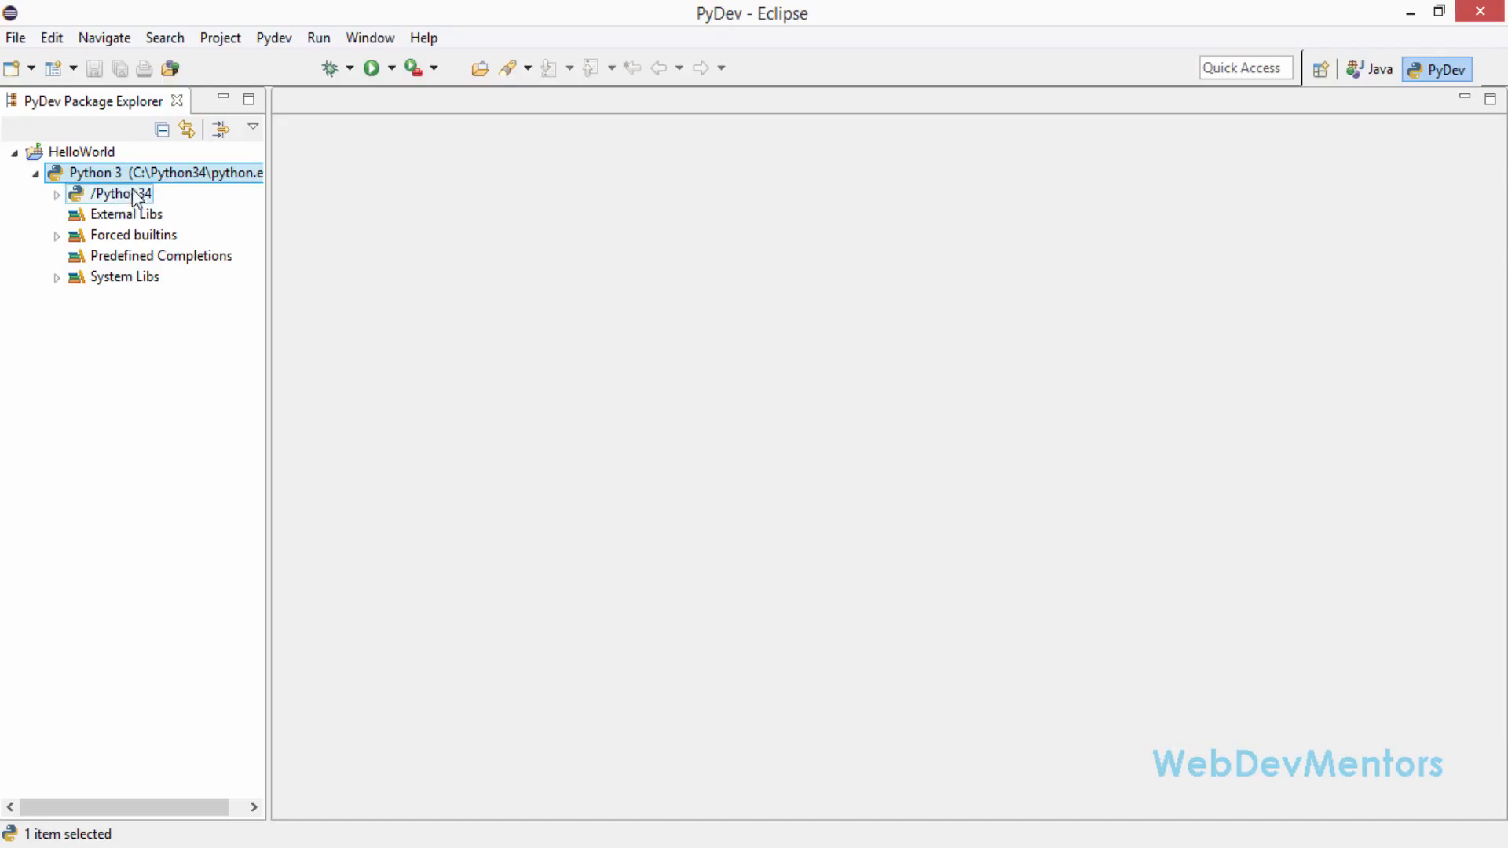
# Create a new file named helloworld.py in the HelloWorld project folder
pyautogui.click(87, 156)
pyautogui.rightClick(88, 158)
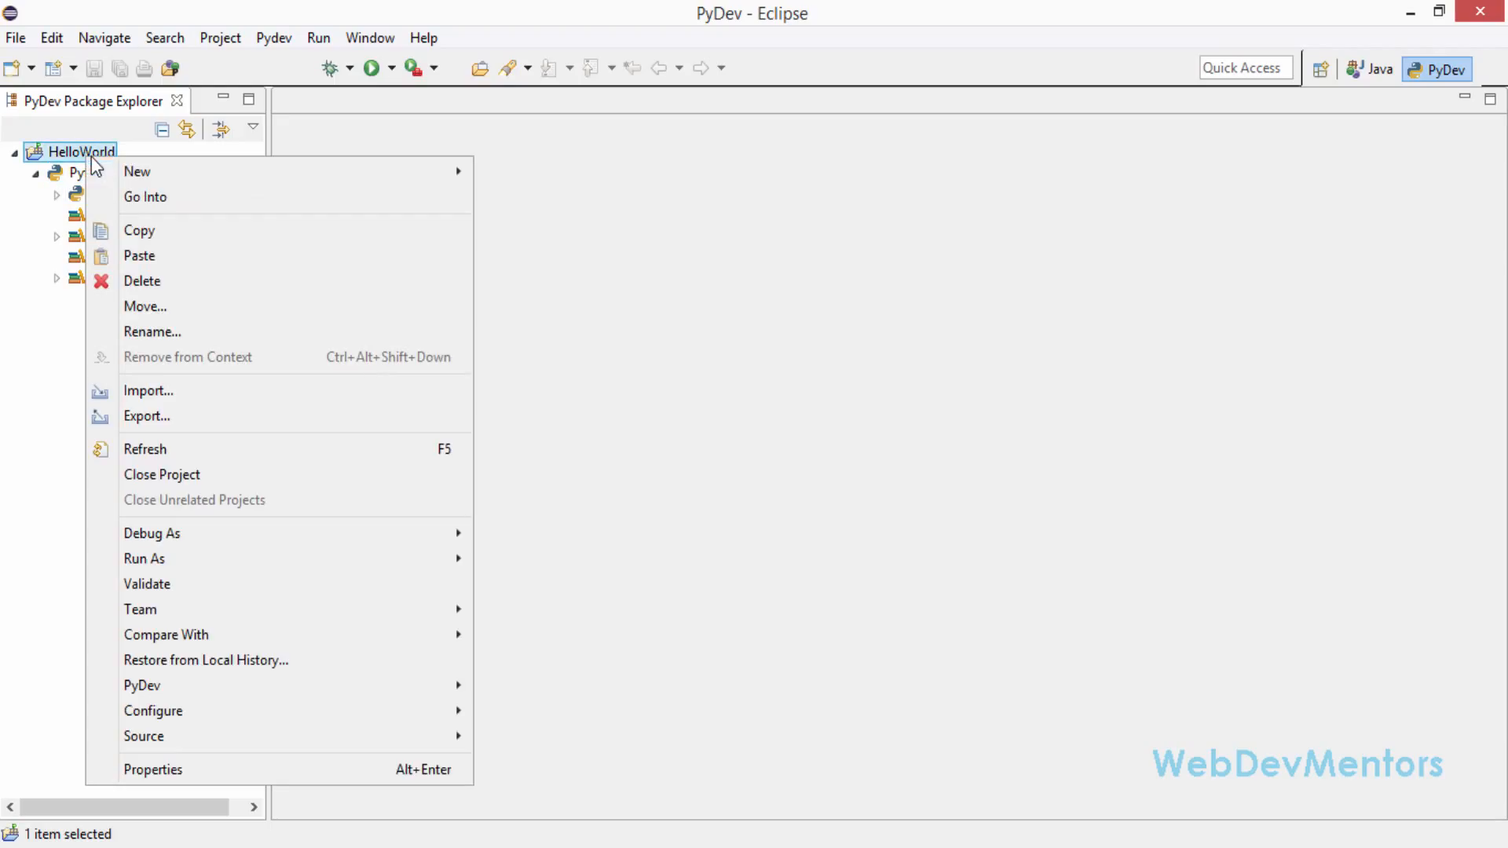
pyautogui.moveTo(148, 170)
pyautogui.click(589, 206)
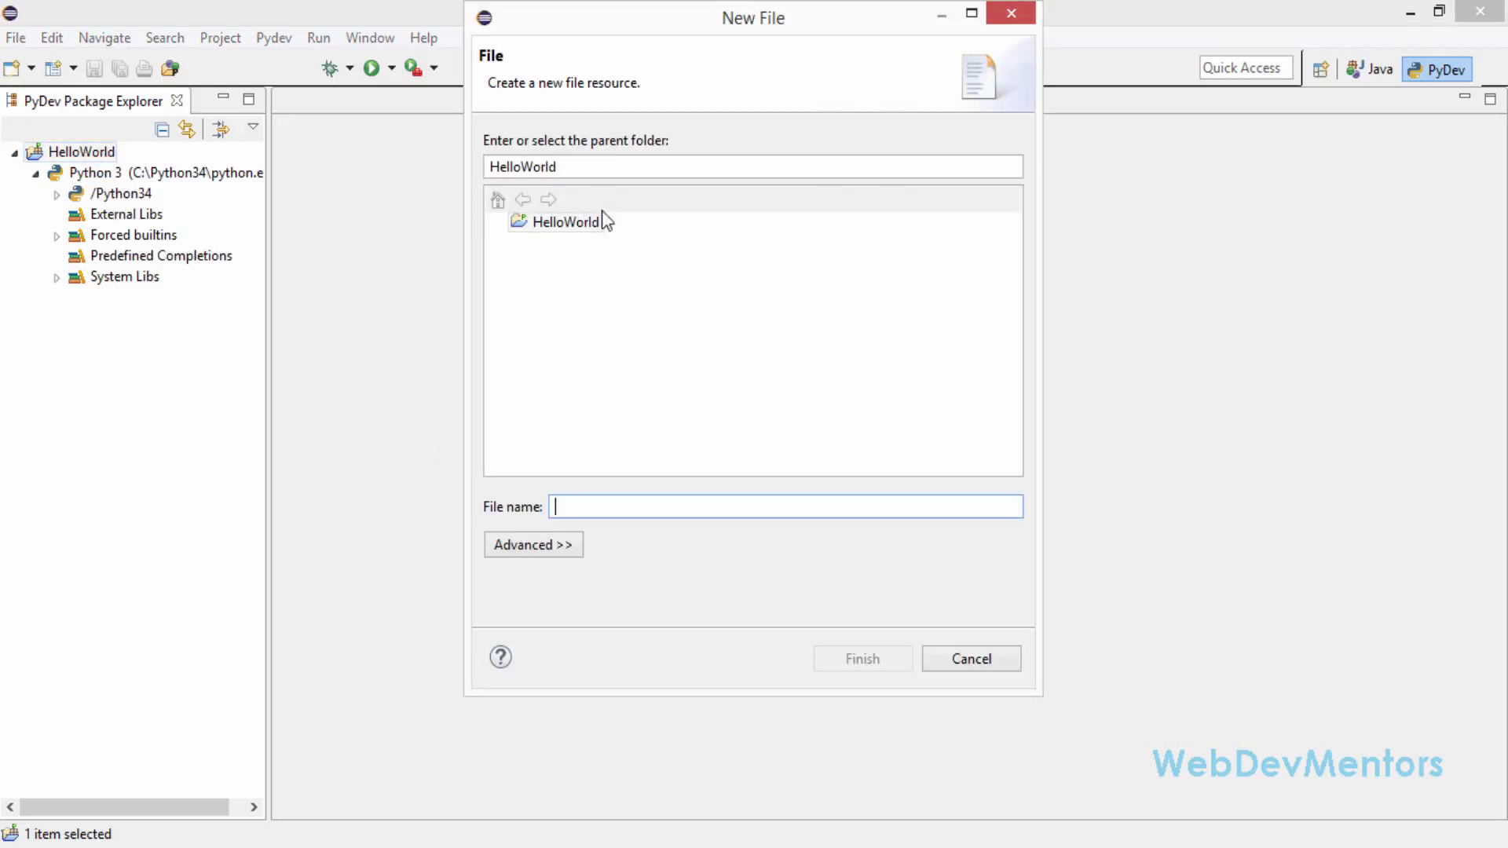
pyautogui.write('hellow')
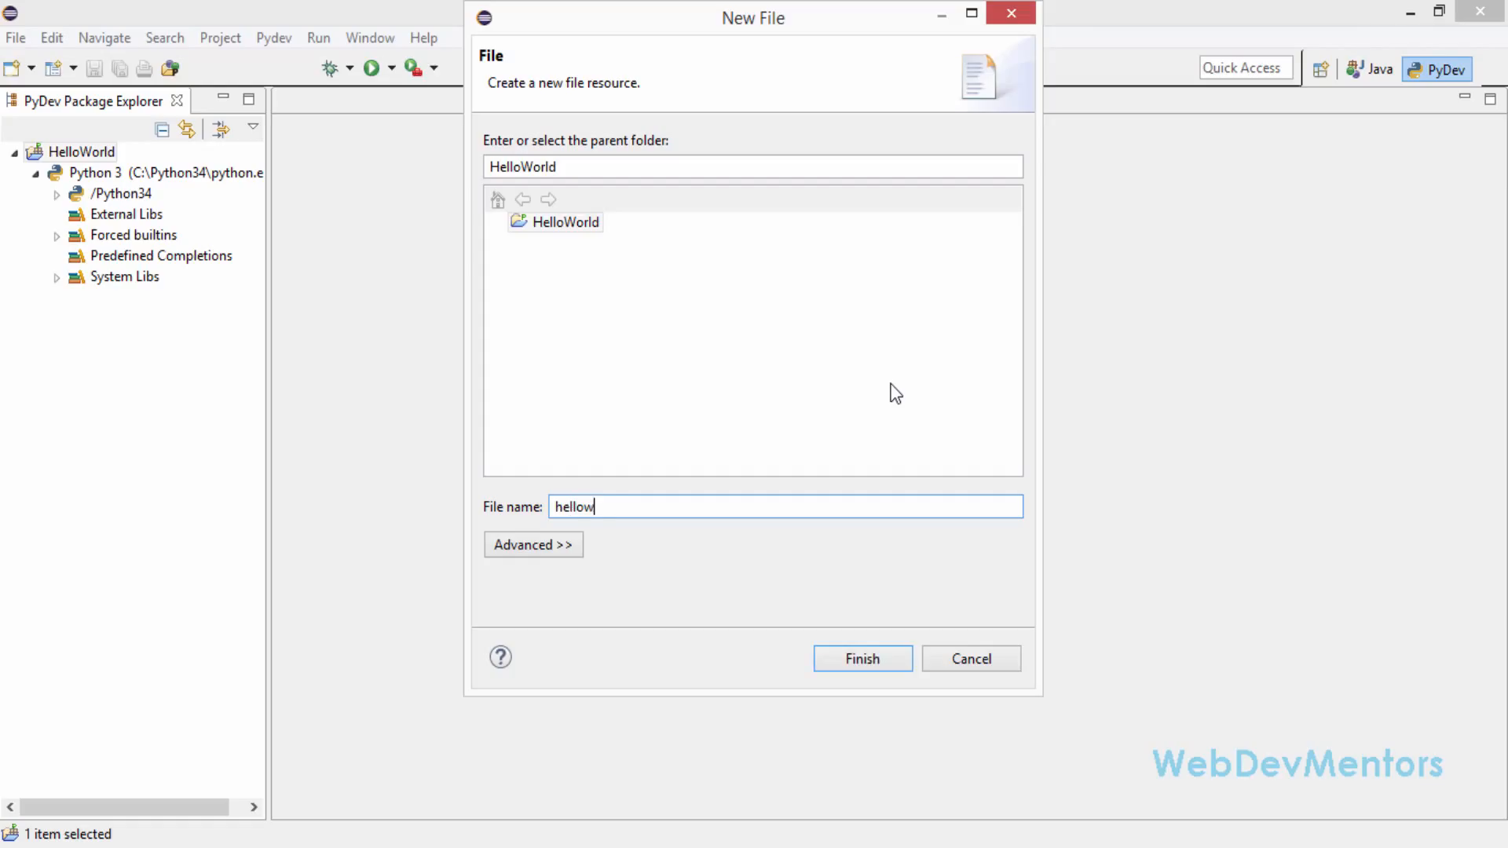
pyautogui.write('orld.py')
pyautogui.press('Return')
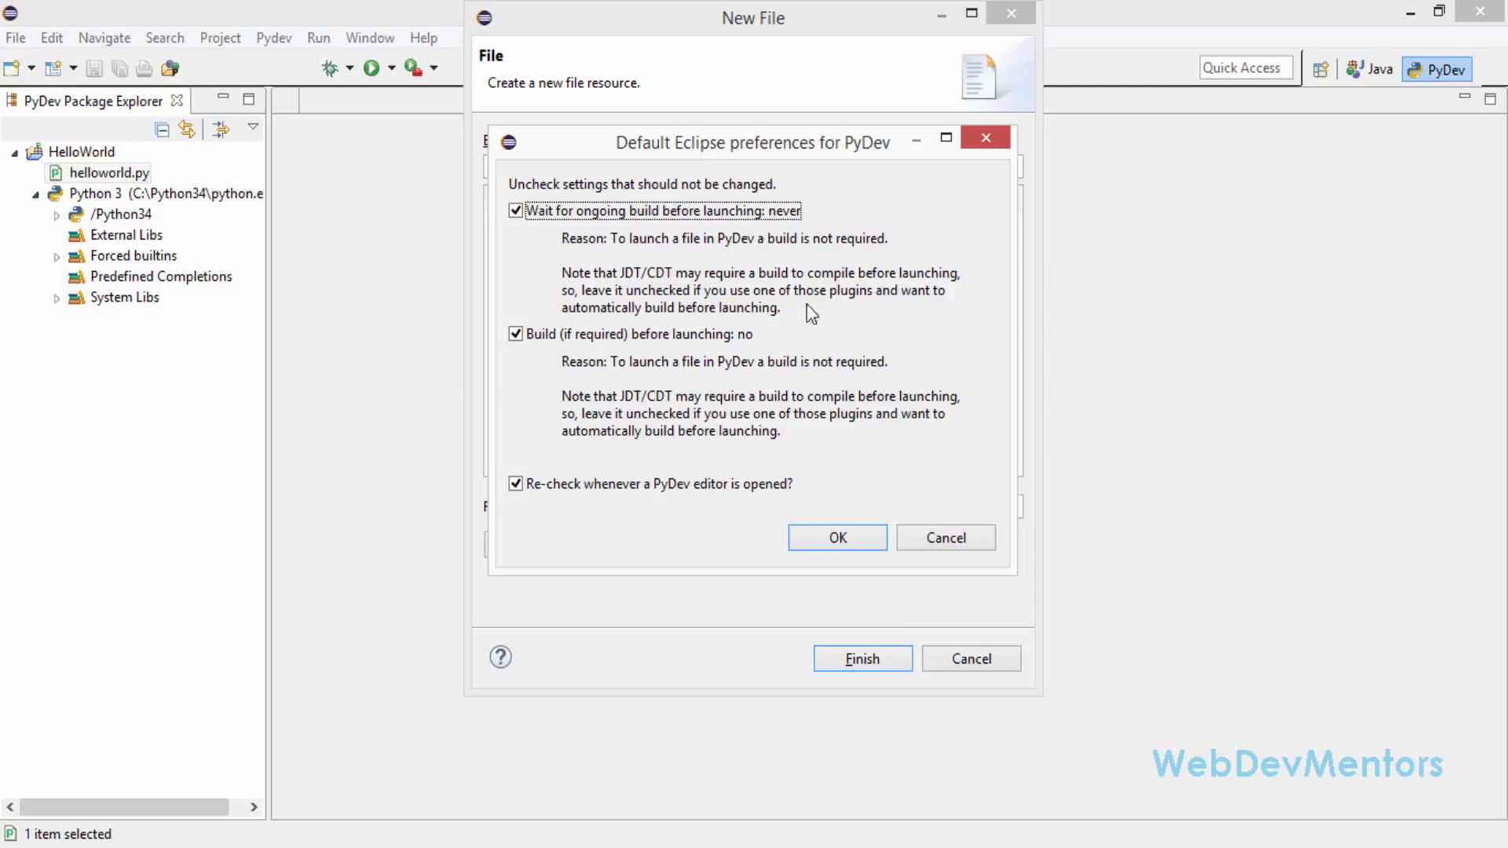
# Accept the default Eclipse preferences for PyDev with all settings kept, and dismiss the PyDev support notice as read
pyautogui.click(842, 537)
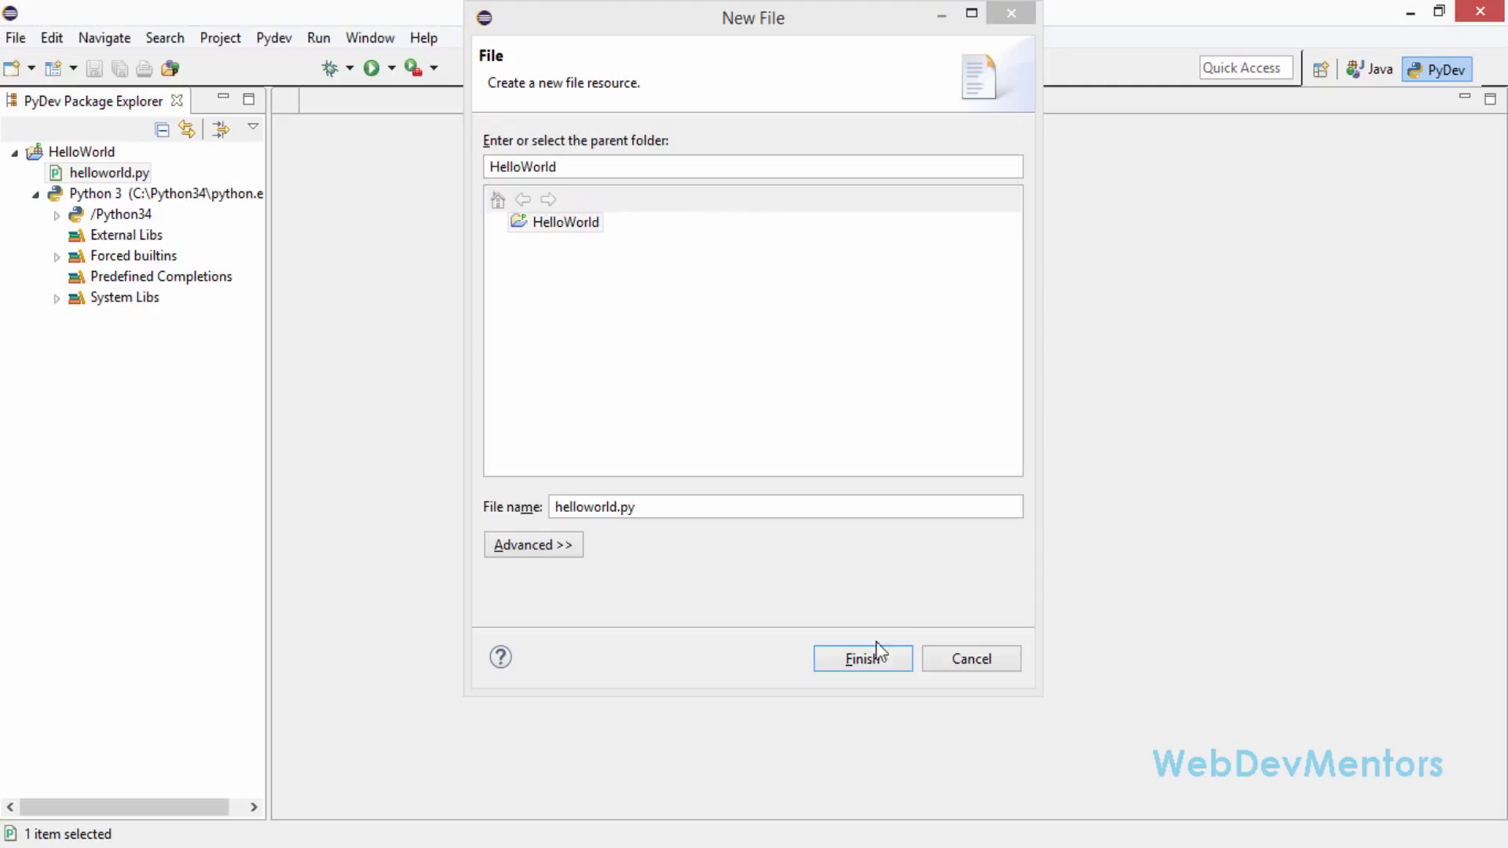
pyautogui.click(862, 660)
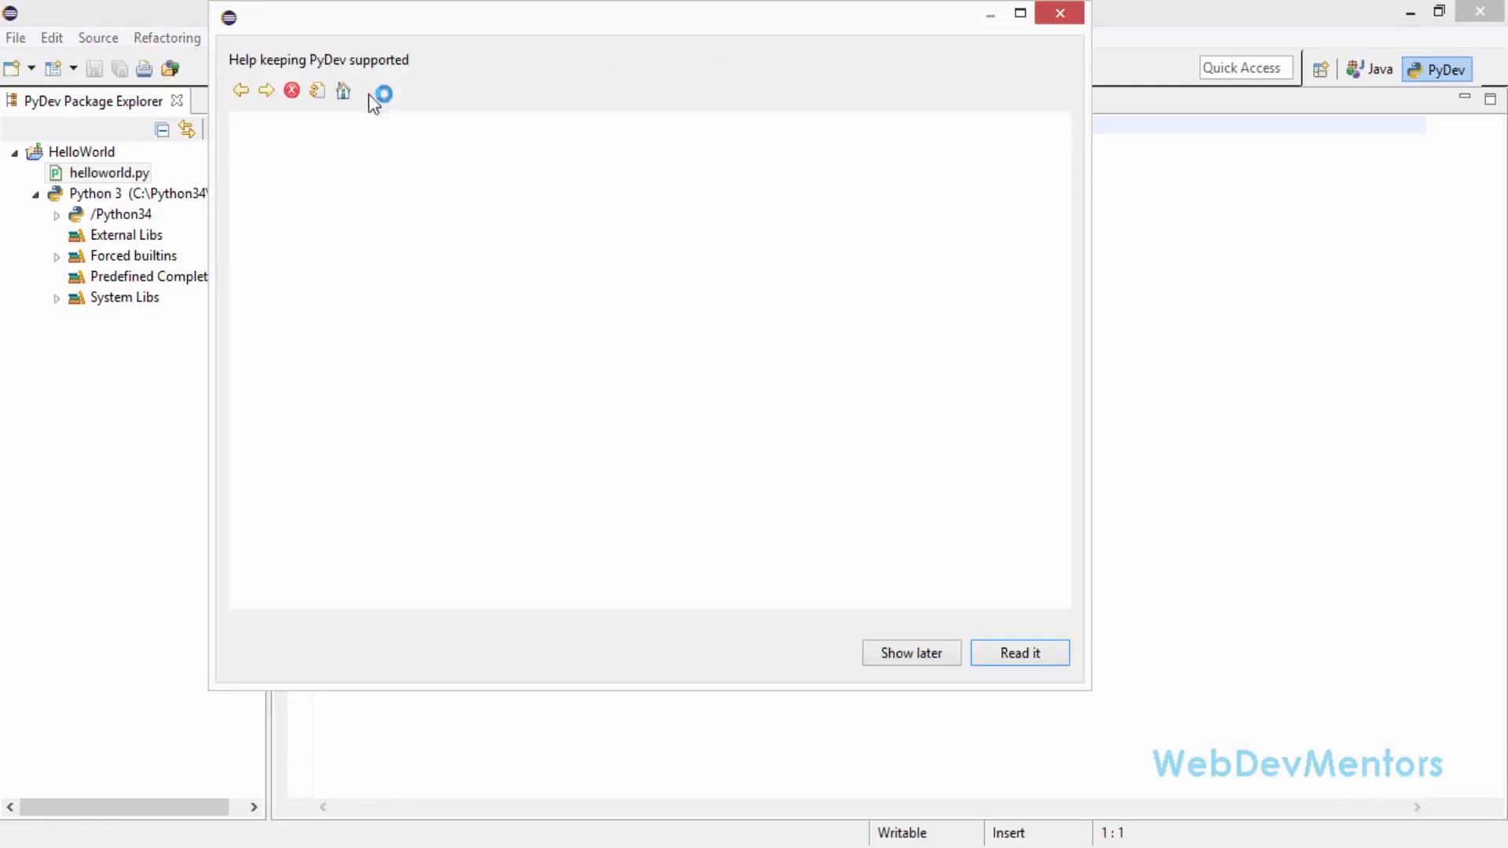
pyautogui.click(1021, 651)
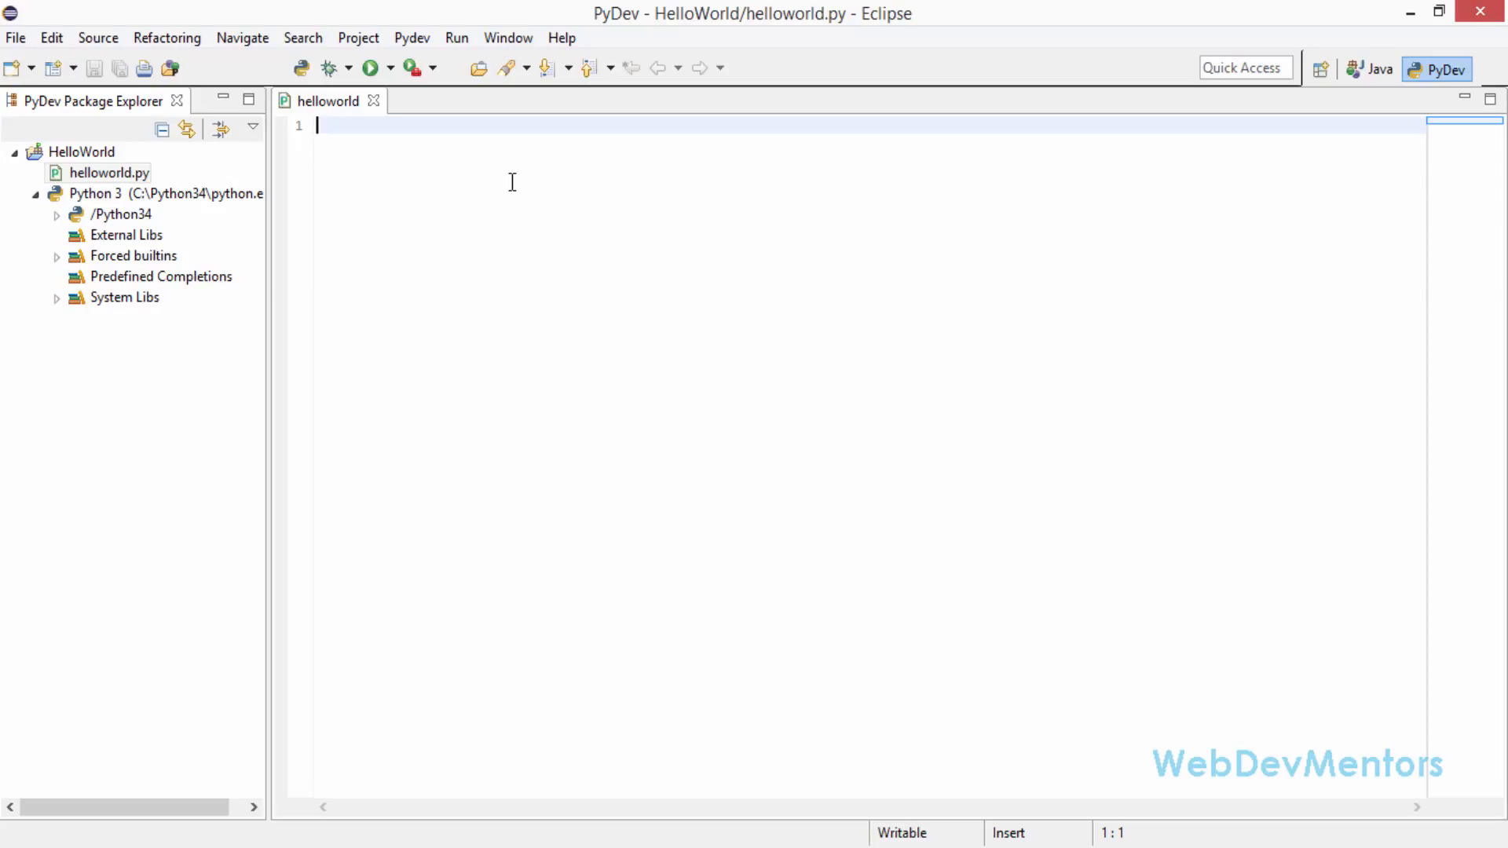
# Write the statement print("Hello World"); on the first line of helloworld.py and save the file
pyautogui.write('print(')
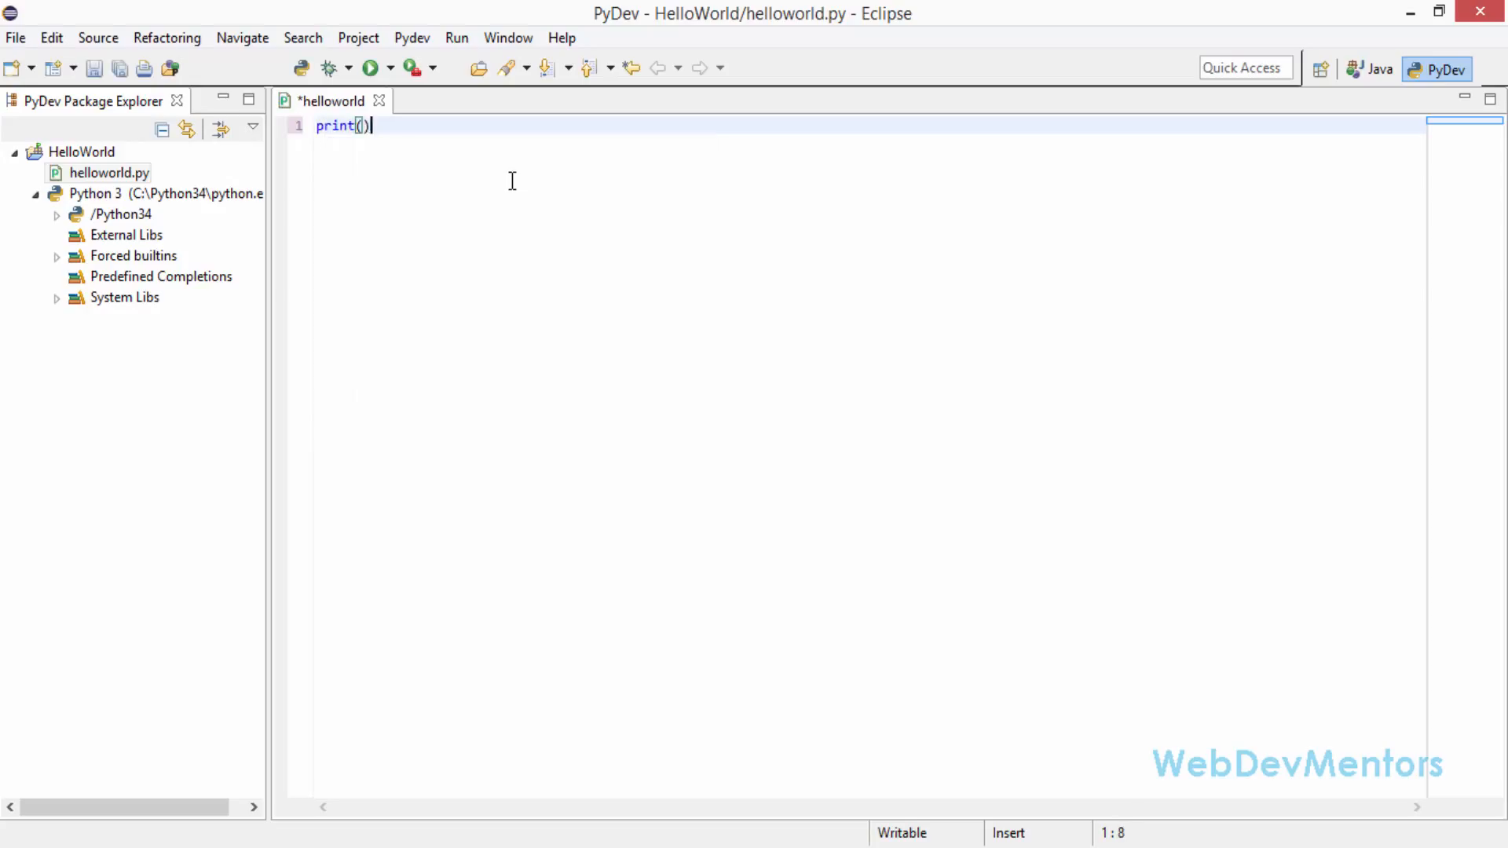
pyautogui.write('Hello')
pyautogui.press('BackSpace')
pyautogui.press('BackSpace')
pyautogui.press('BackSpace')
pyautogui.press('BackSpace')
pyautogui.press('BackSpace')
pyautogui.write('""')
pyautogui.press('Left')
pyautogui.write('Hello World')
pyautogui.press('Right')
pyautogui.press('Right')
pyautogui.write(';')
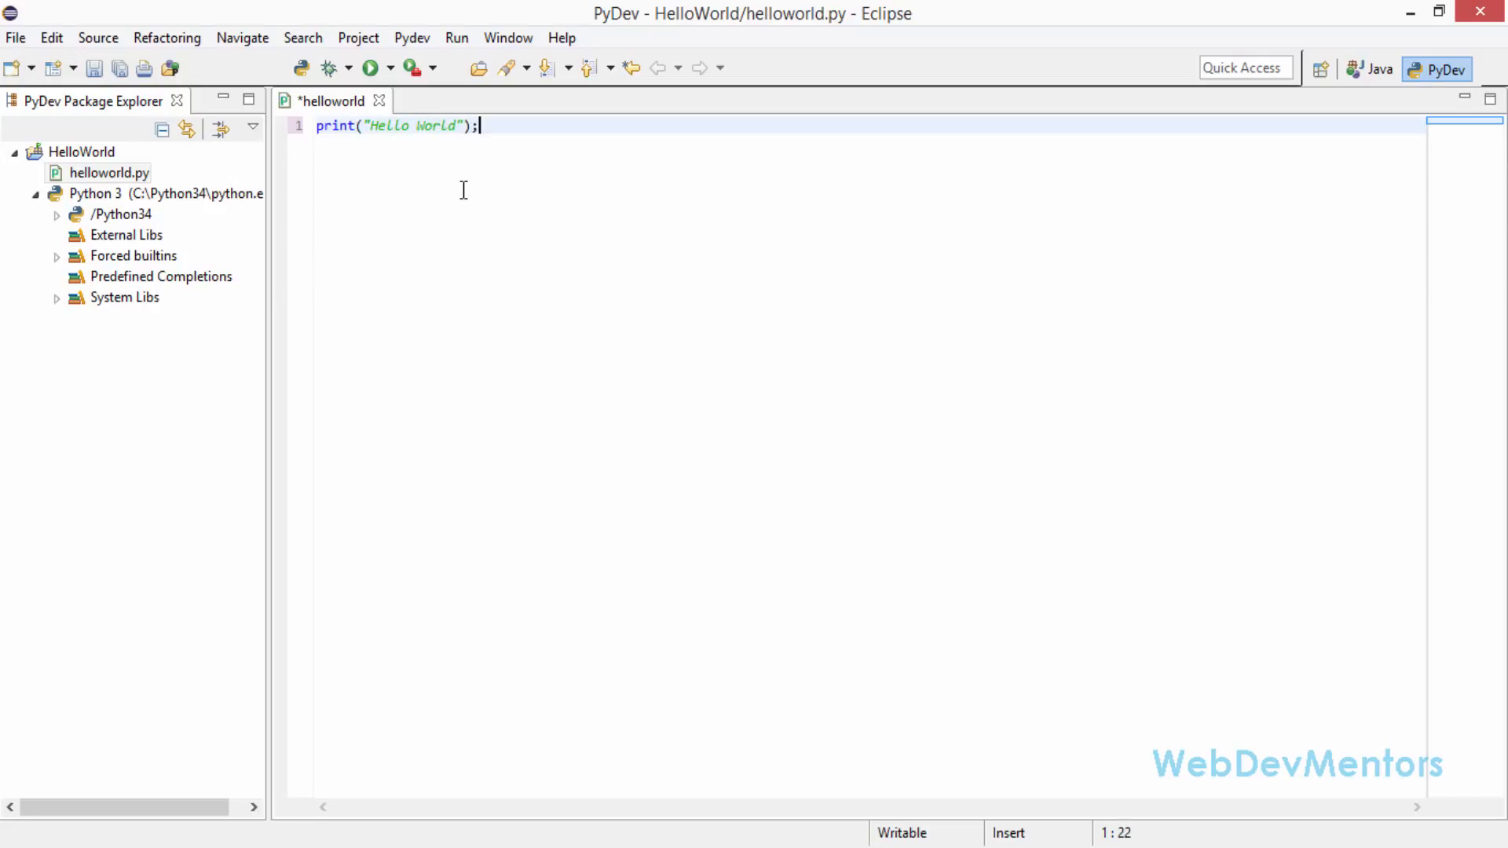
pyautogui.hotkey('ctrl', 's')
# Run helloworld.py as a Python Run and check its output in the console
pyautogui.click(370, 68)
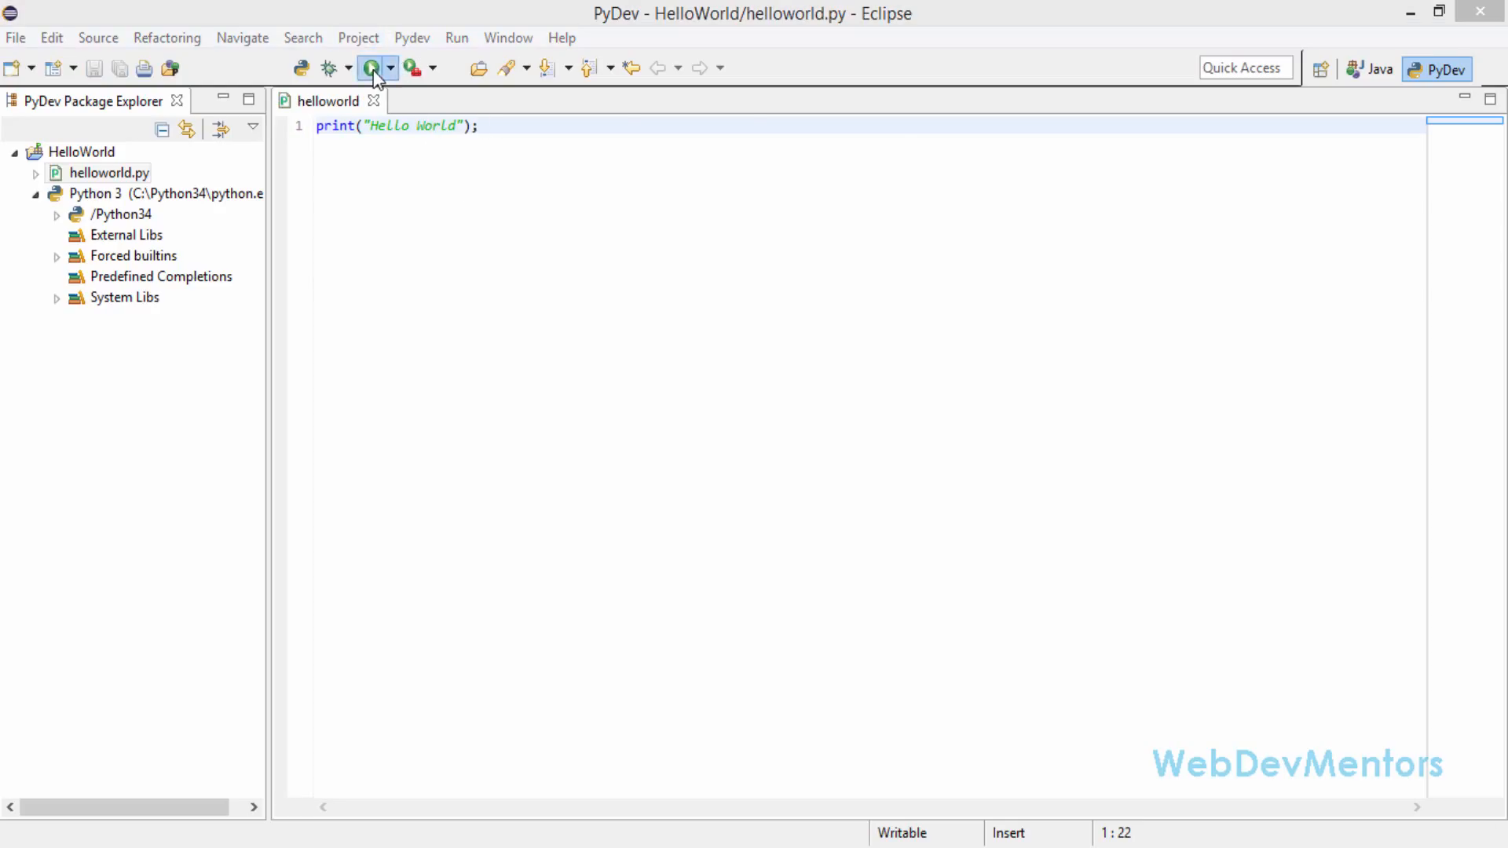
pyautogui.click(710, 183)
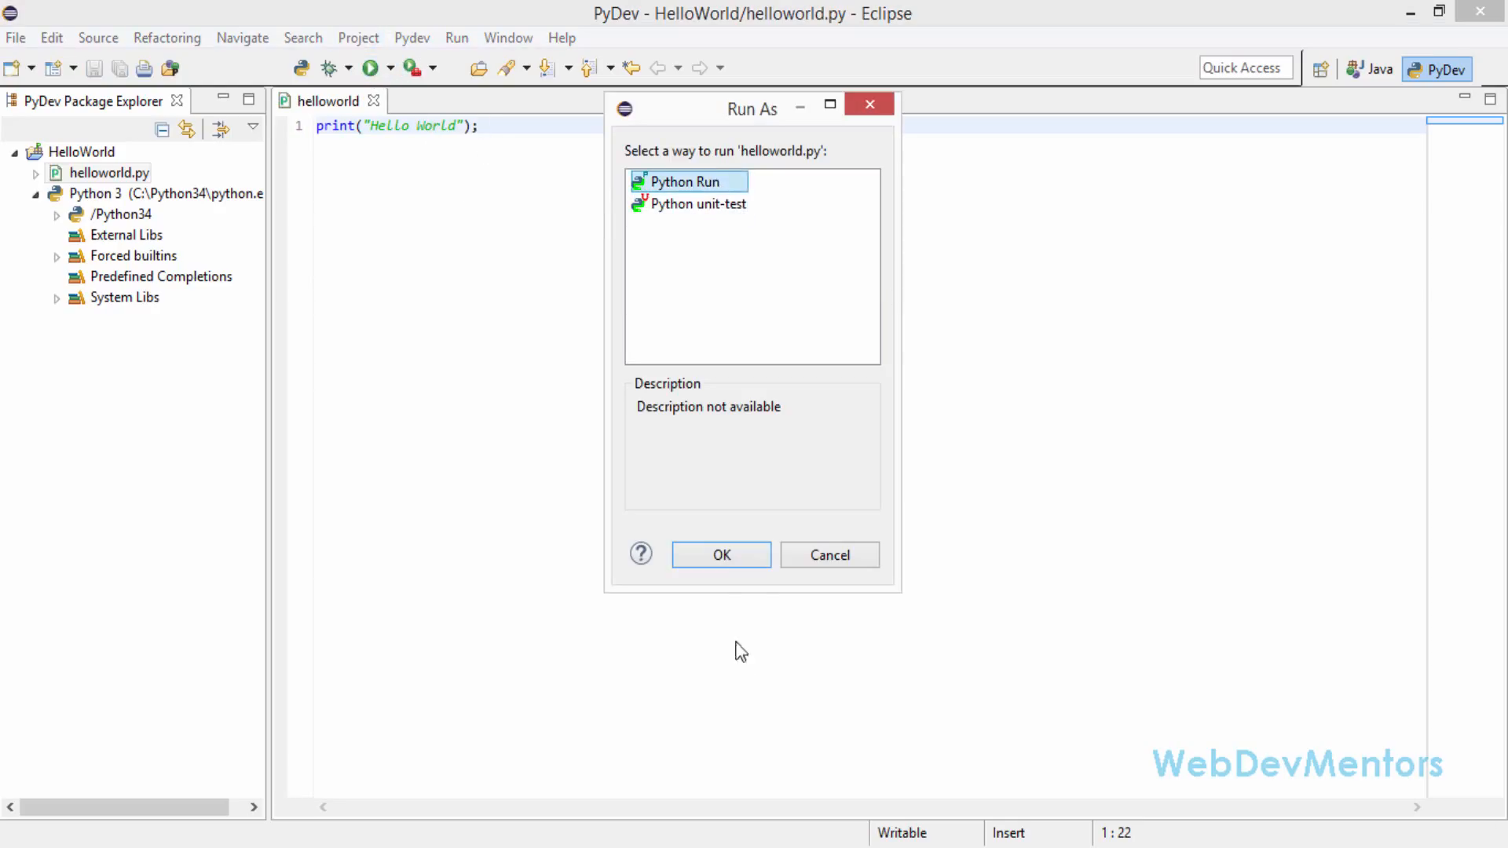
pyautogui.click(724, 557)
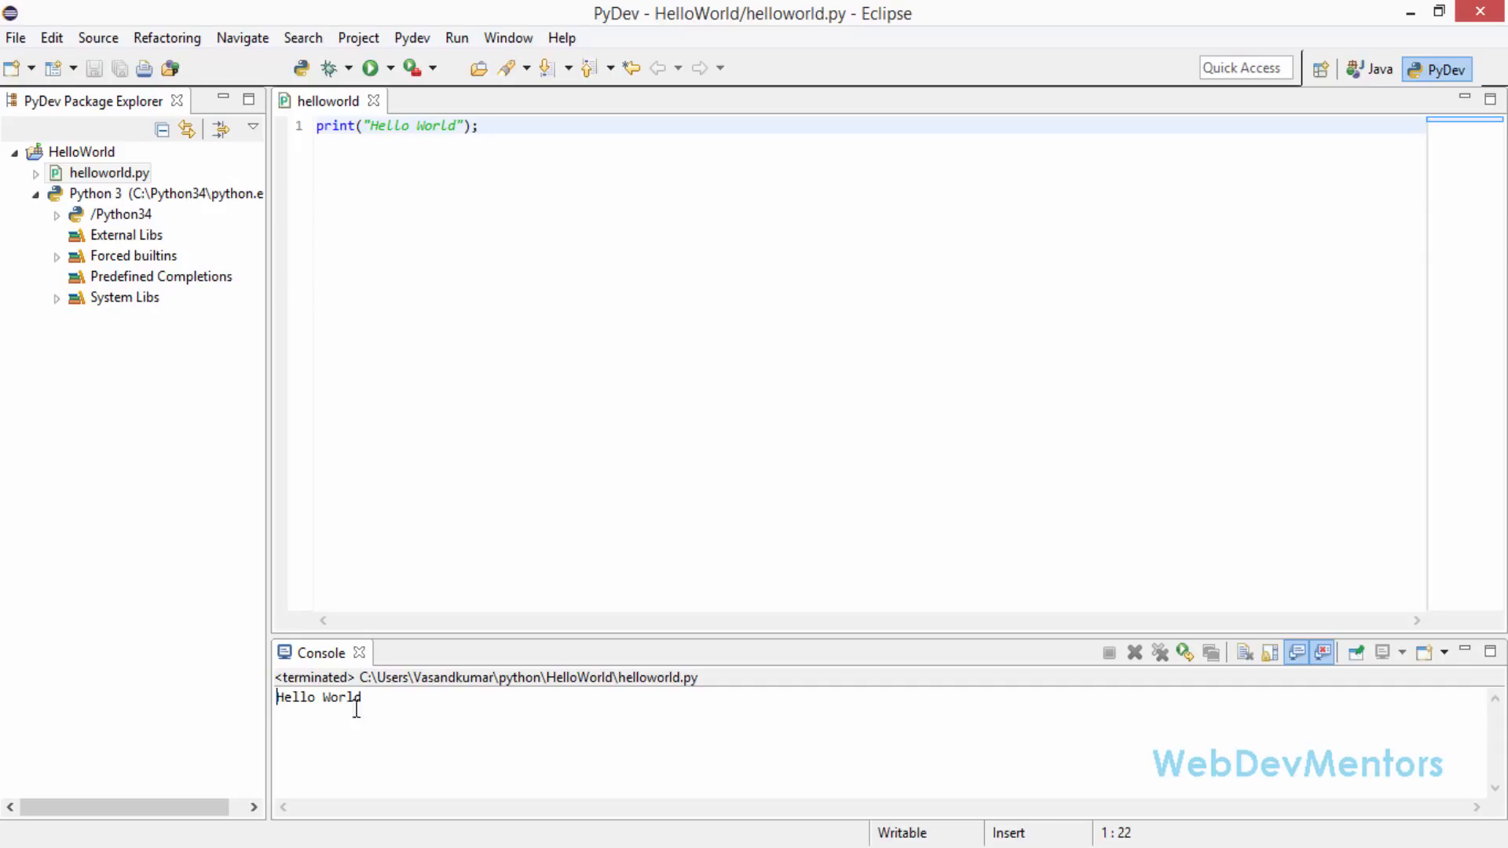
pyautogui.tripleClick(274, 696)
pyautogui.click(416, 718)
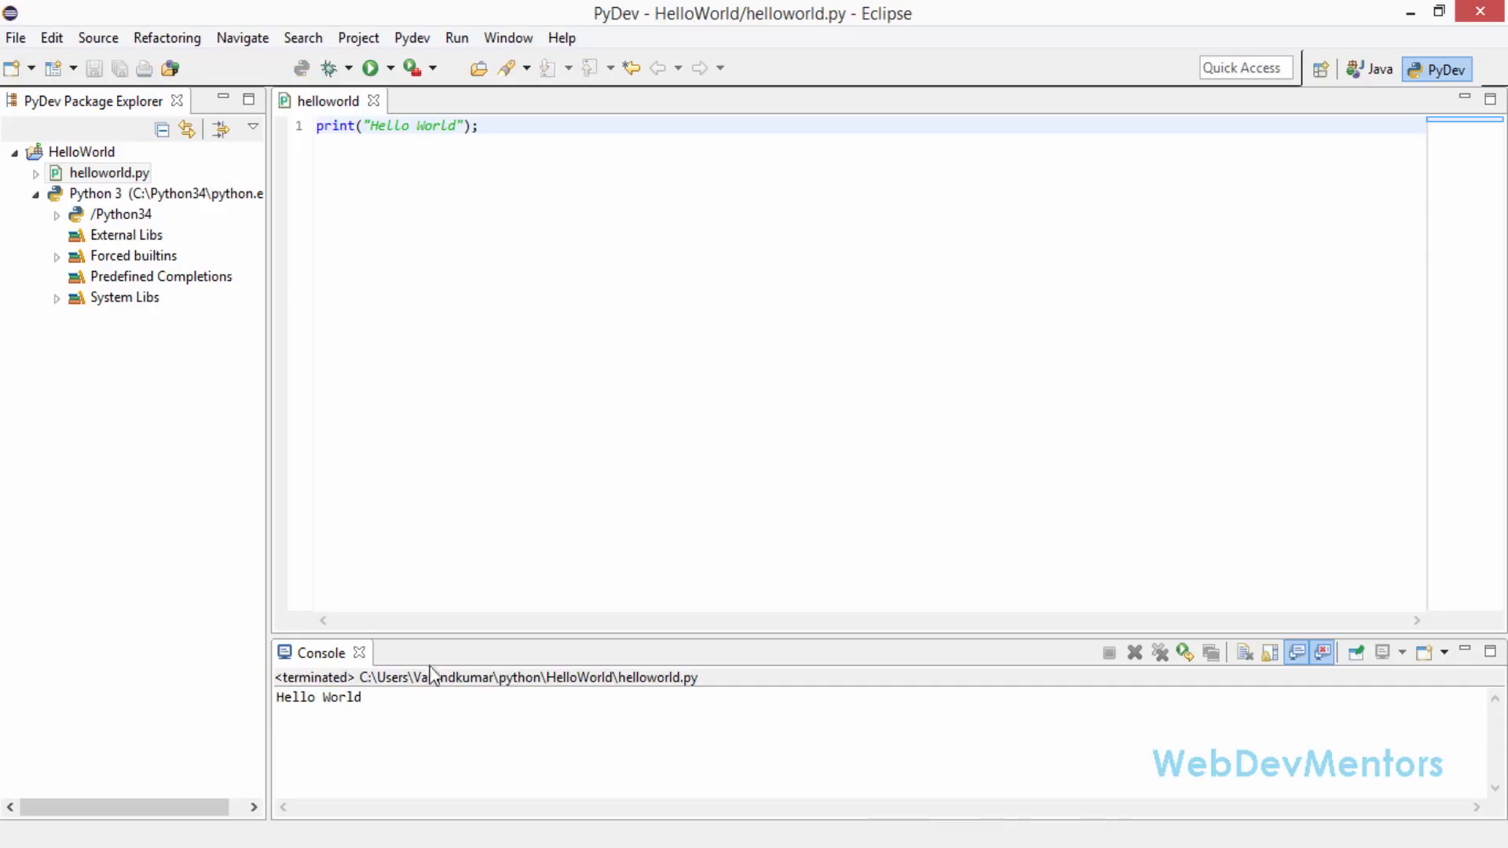